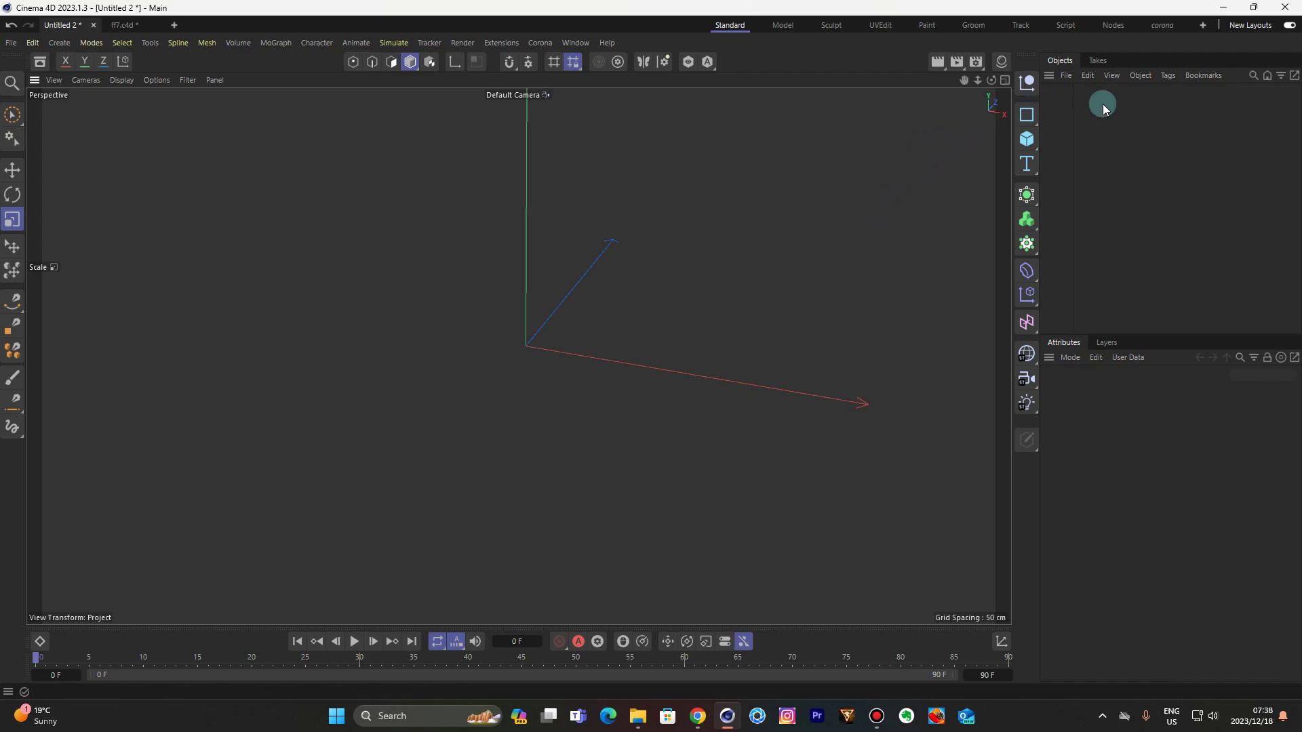
Add a cube and scale it down to 8.4592 cm per side
click(1027, 139)
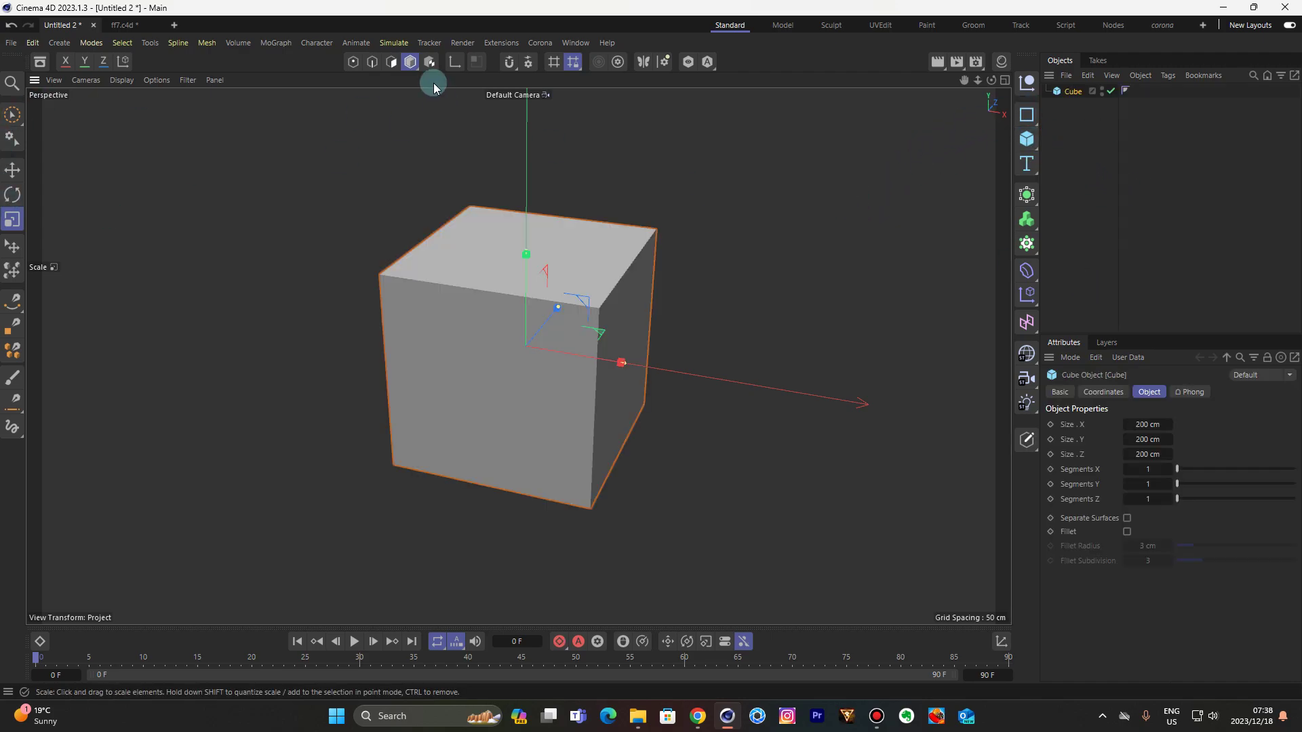
drag(914, 241, 572, 538)
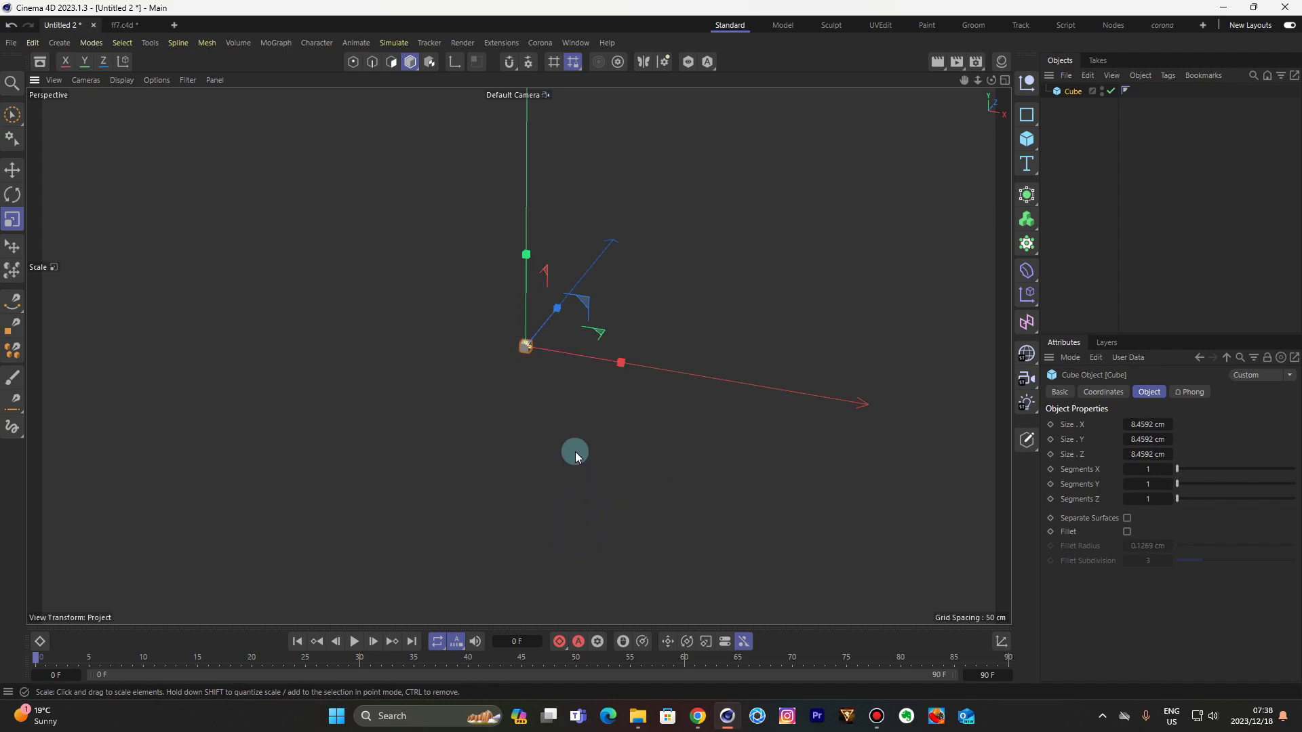
key(h)
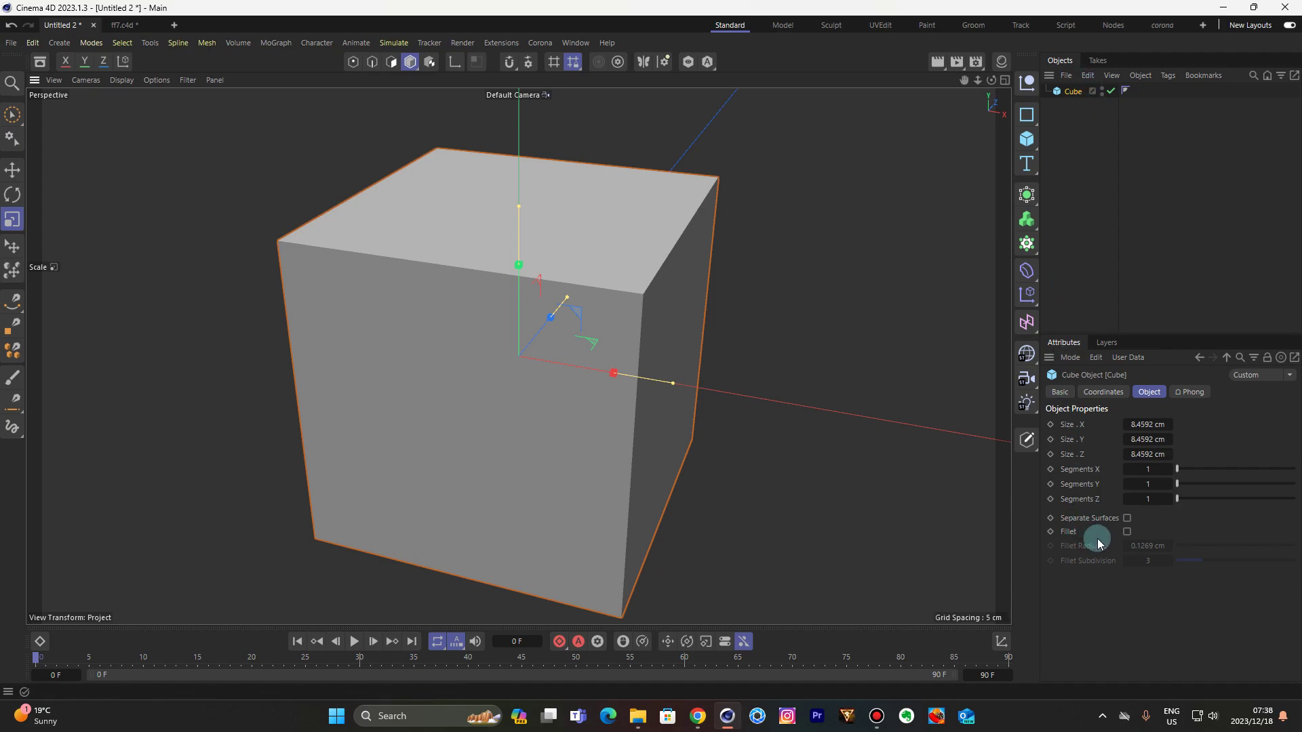
Enable Fillet on the cube with a 1.5 cm fillet radius
click(1127, 531)
mouse_move(1142, 546)
mouse_down()
mouse_move(1187, 545)
mouse_move(1141, 546)
mouse_up()
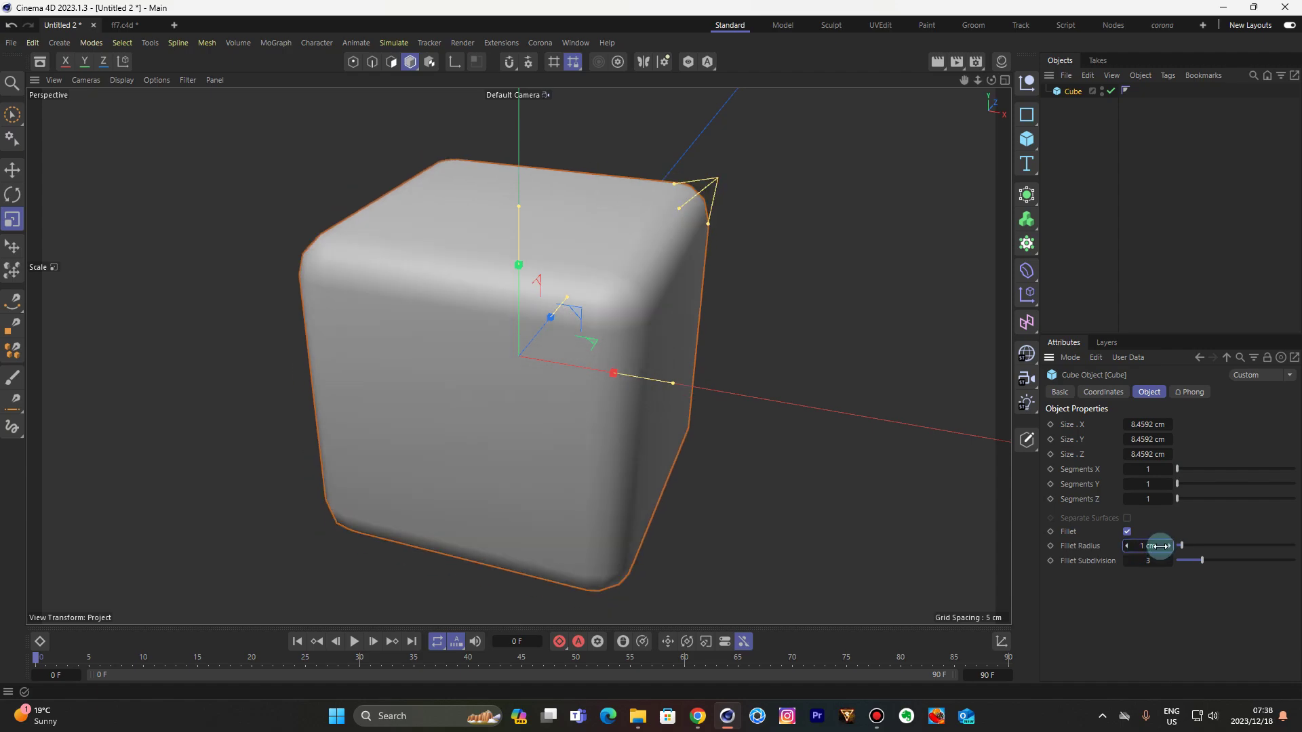
drag(1157, 546, 1158, 546)
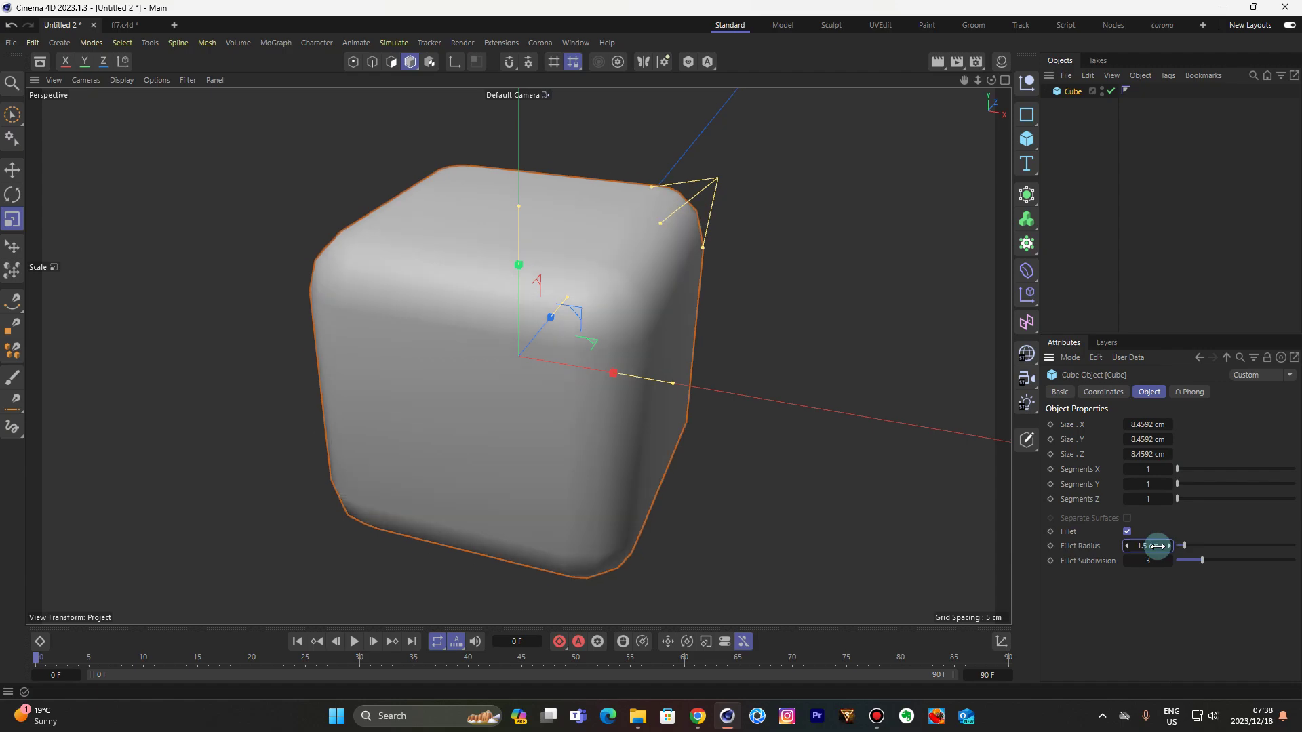
Place the cube under a new Cloner and show its object settings
alt+click(1028, 244)
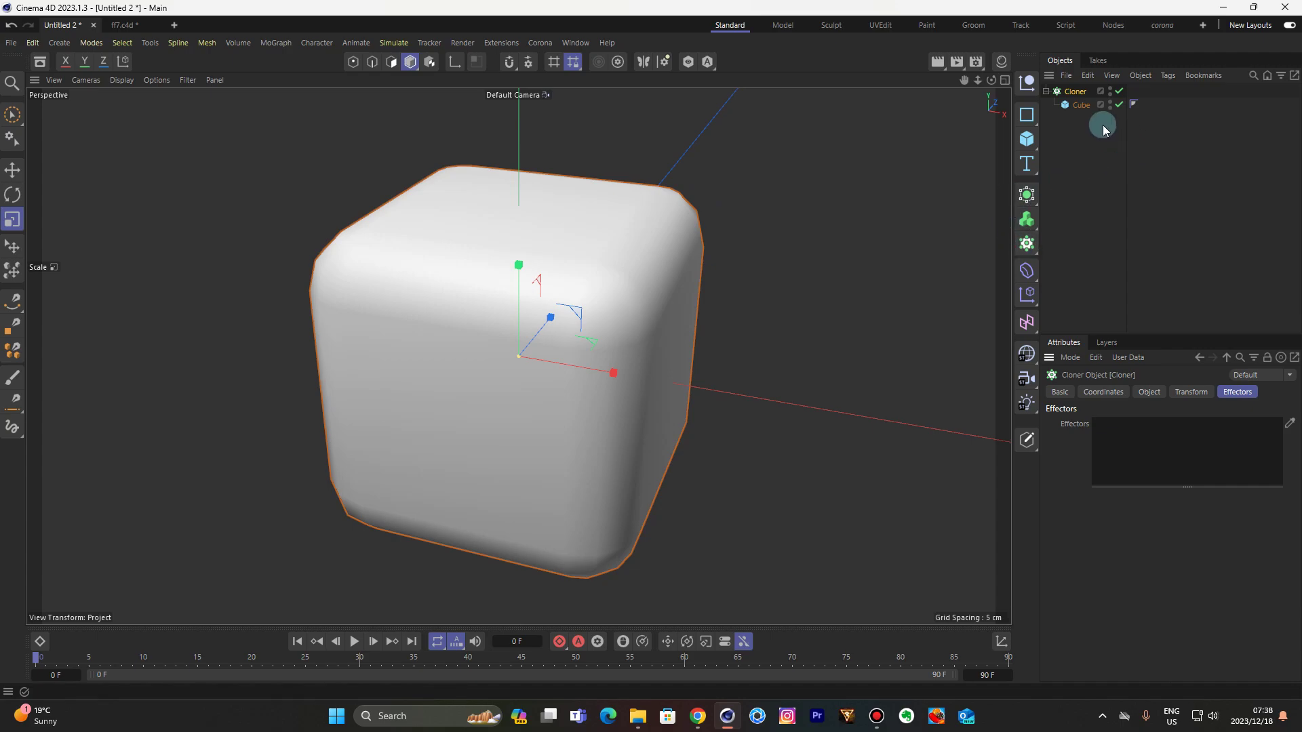
drag(977, 80, 982, 73)
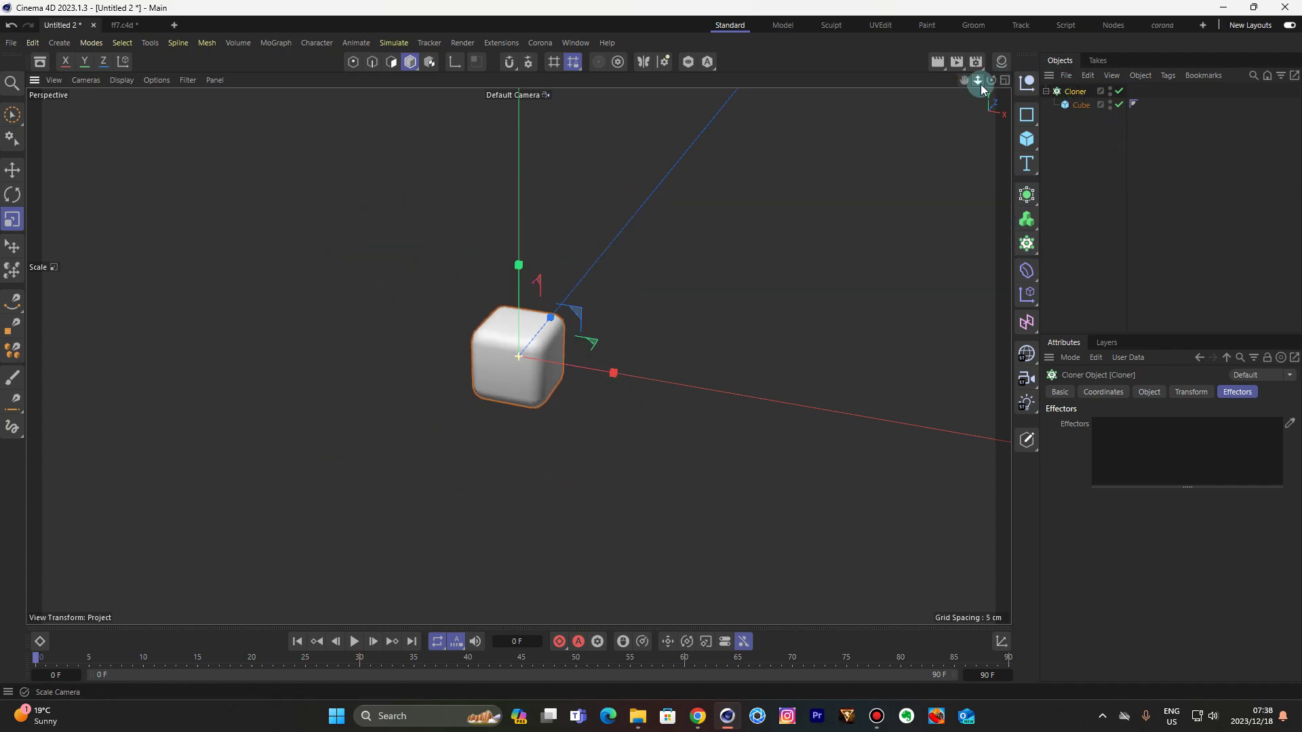
click(1141, 392)
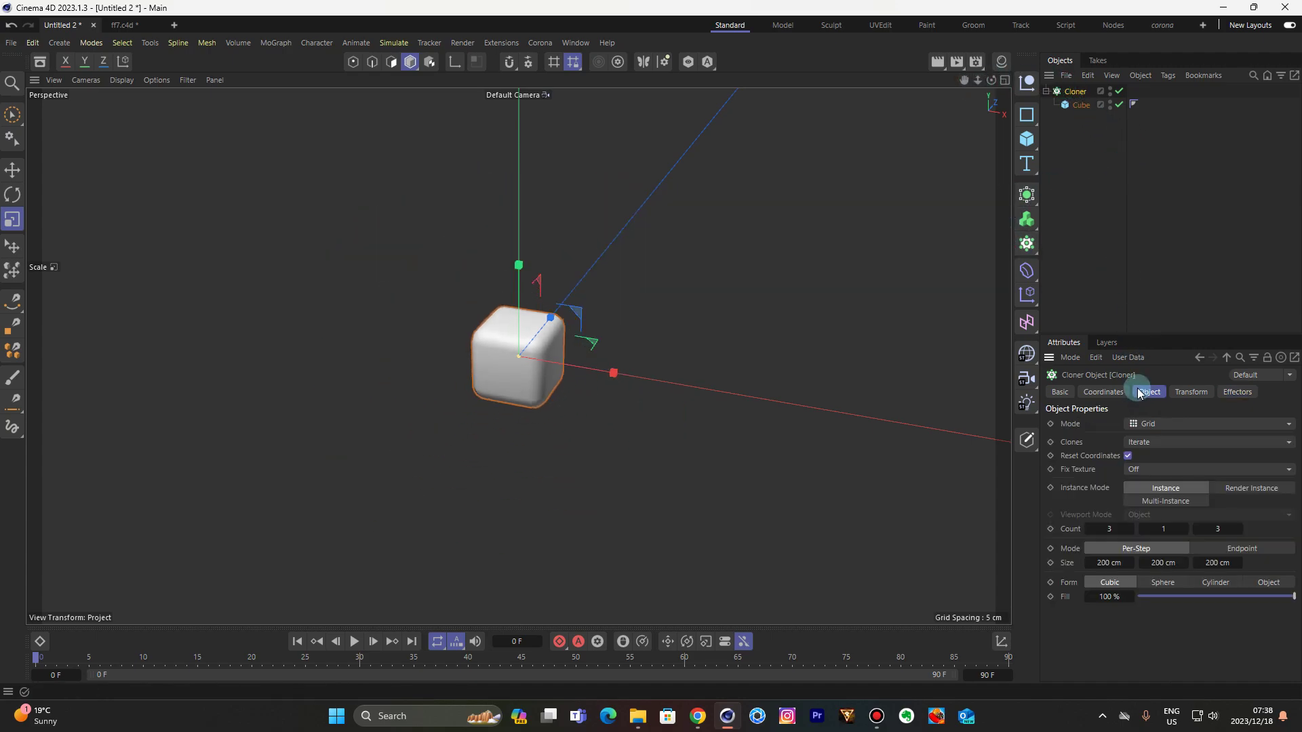
click(1143, 442)
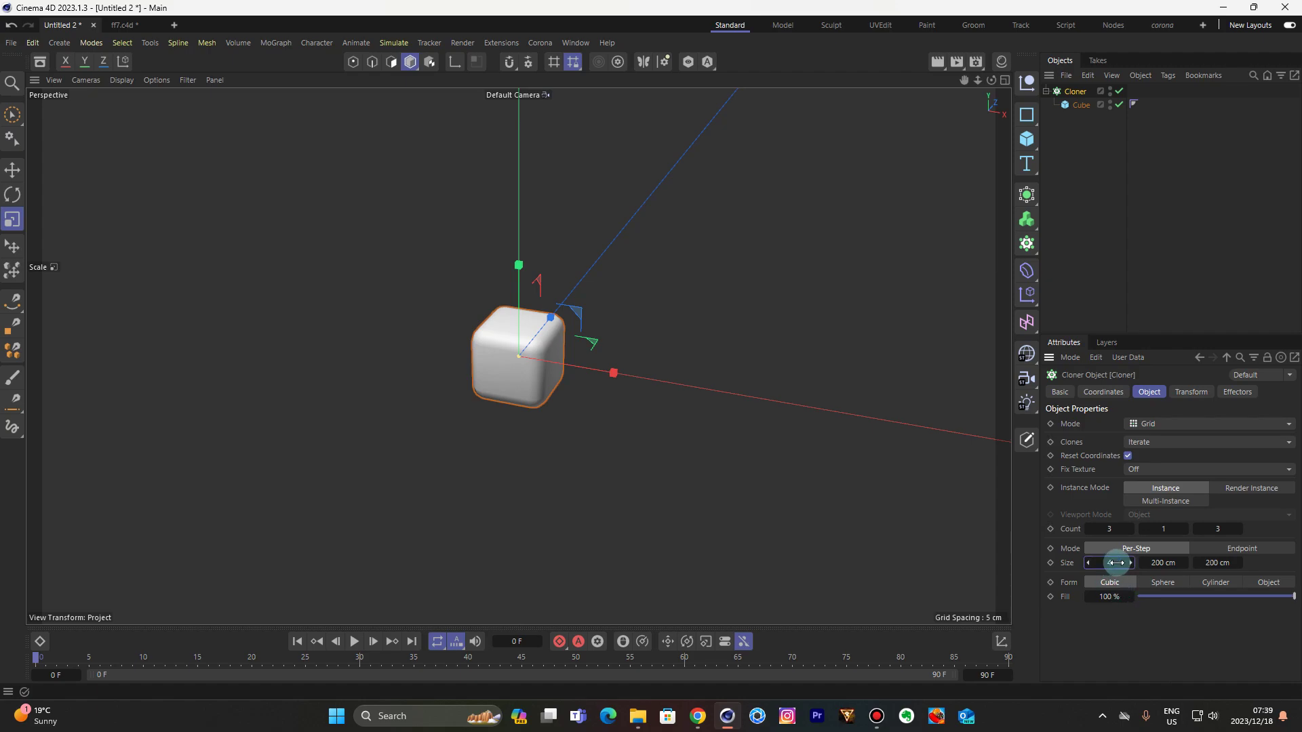
Set the Cloner's grid spacing along X and Z to 8.5 cm
drag(1116, 563, 1101, 563)
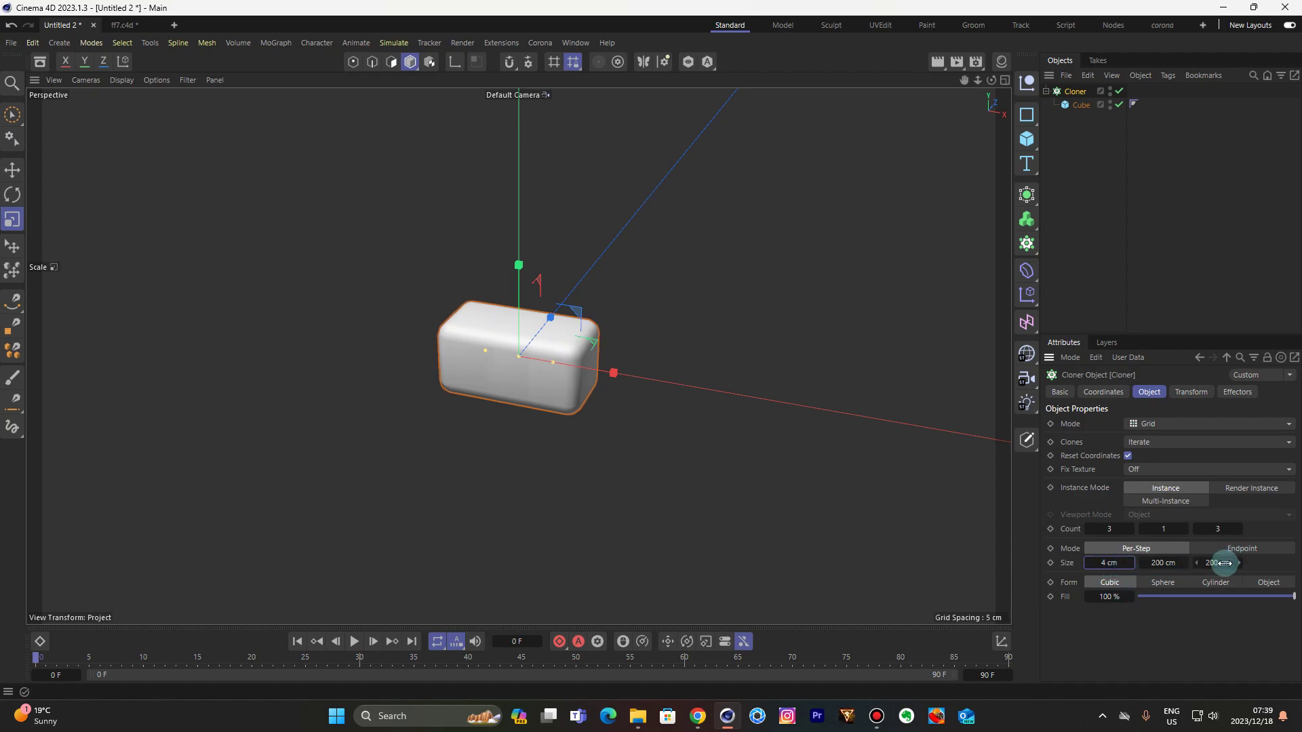
drag(1224, 562, 1223, 563)
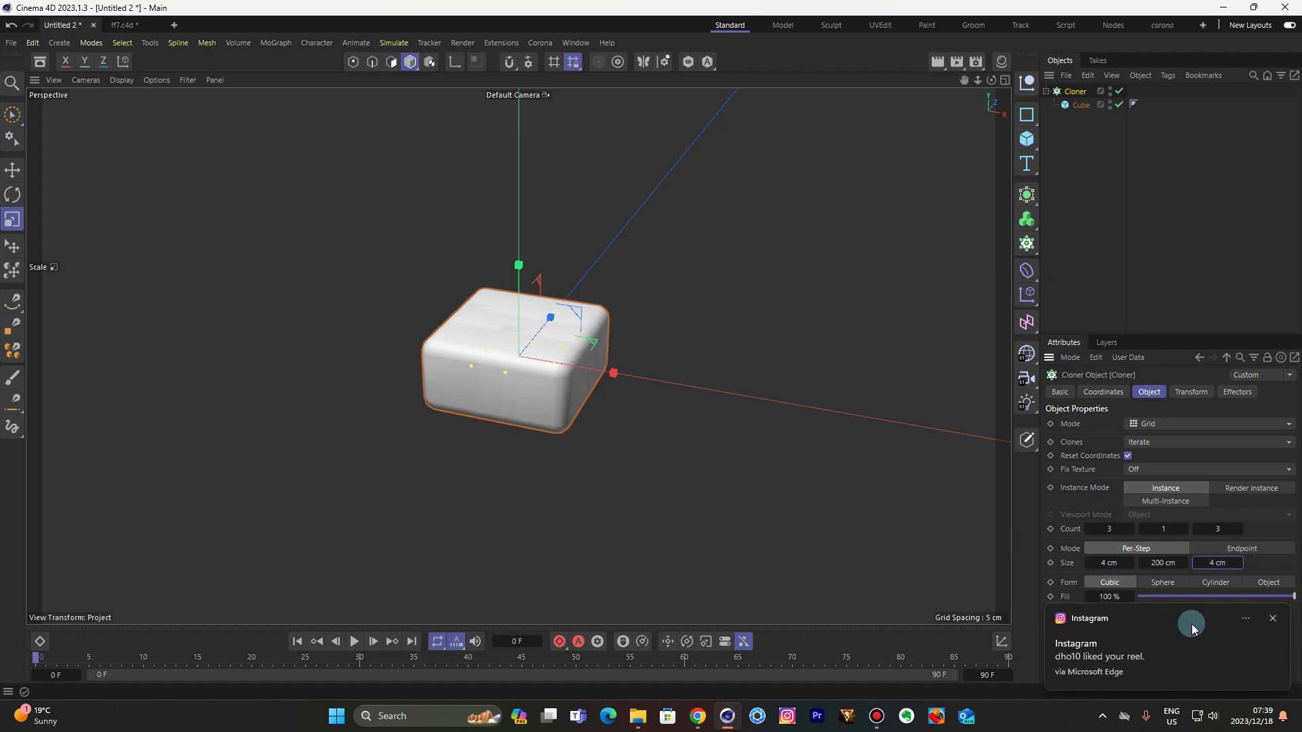
click(1271, 619)
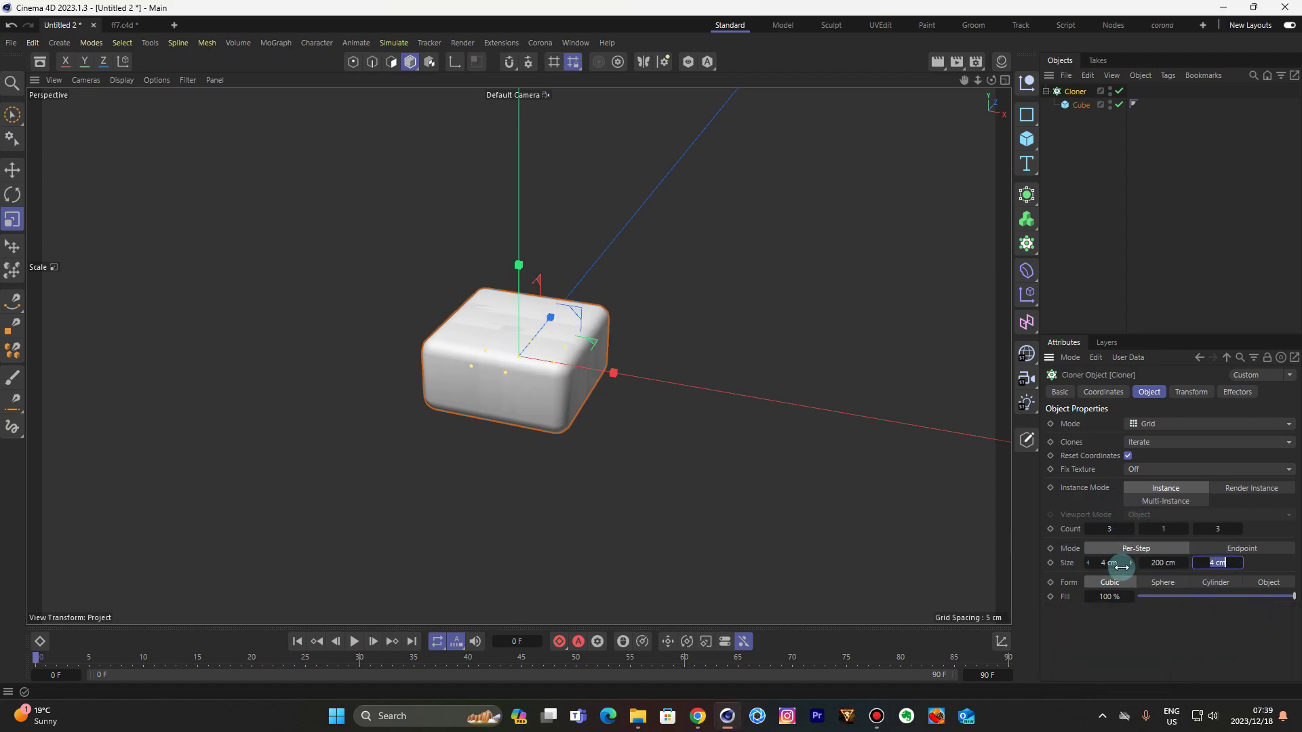
drag(1135, 566, 1125, 555)
drag(993, 76, 1005, 185)
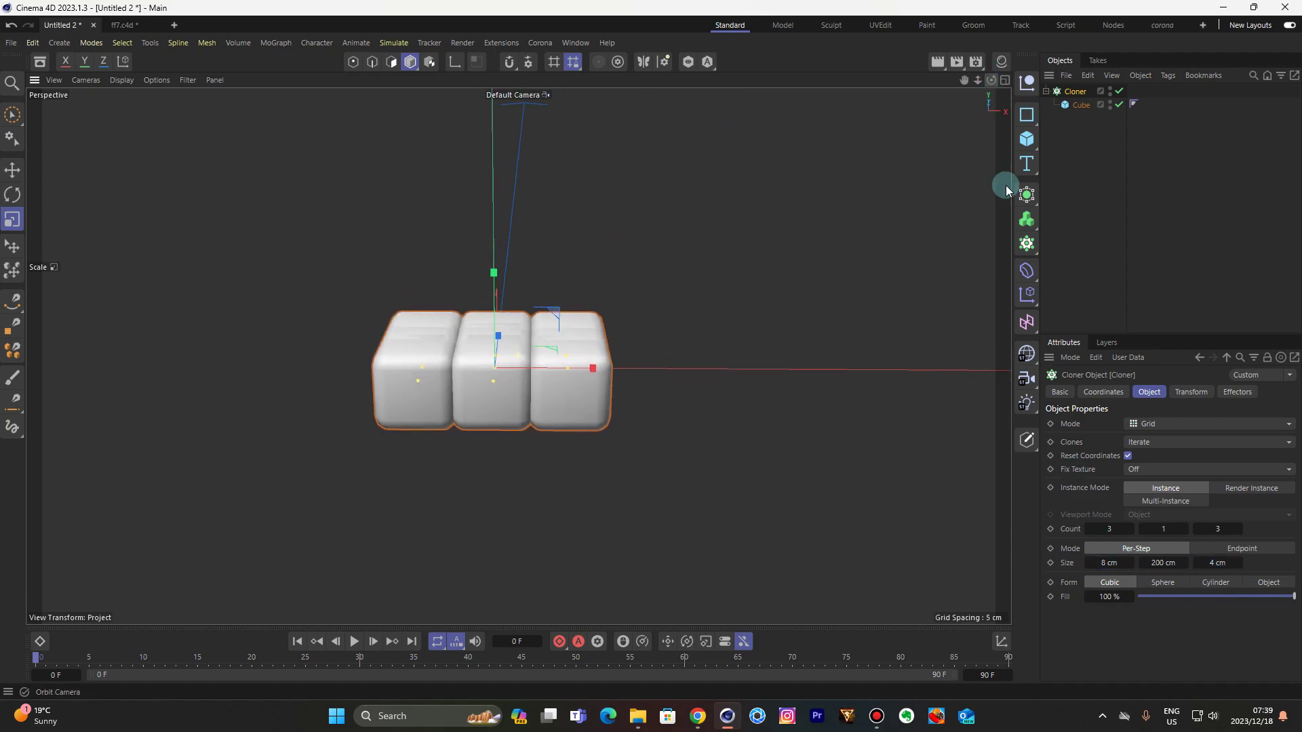
click(1130, 566)
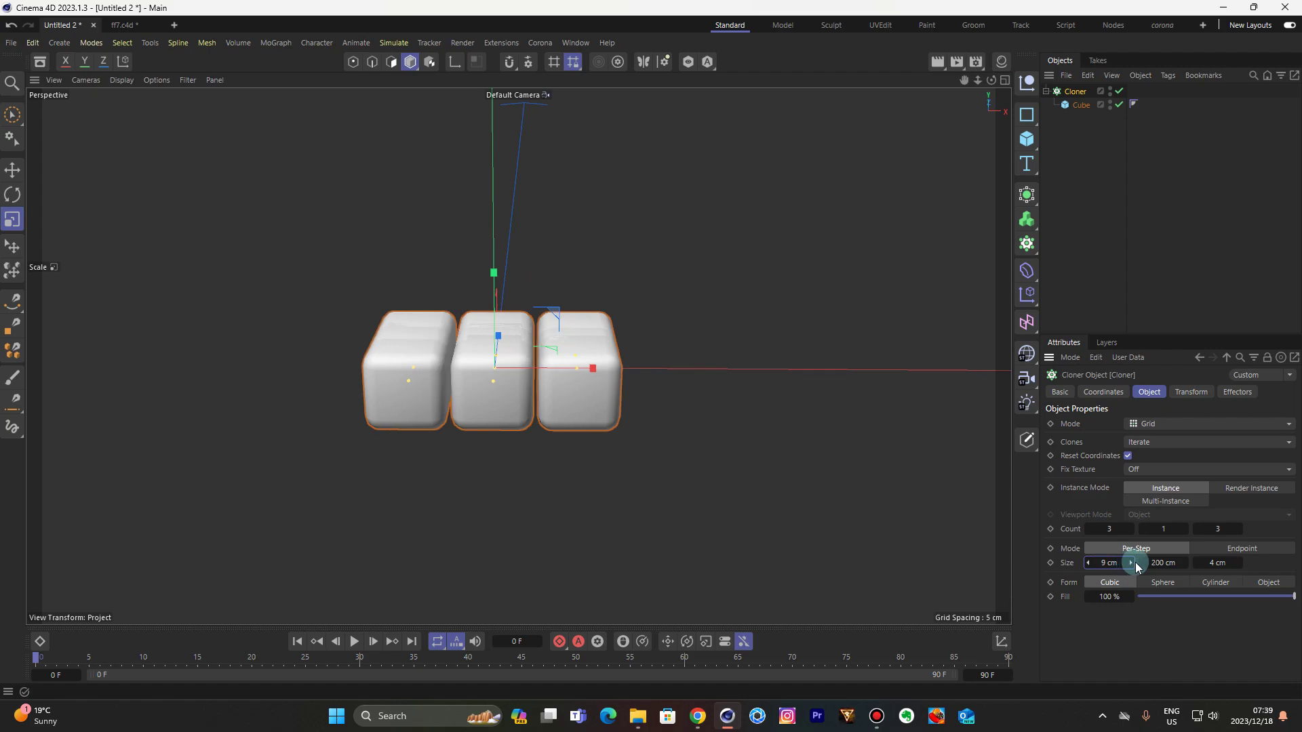
click(1094, 563)
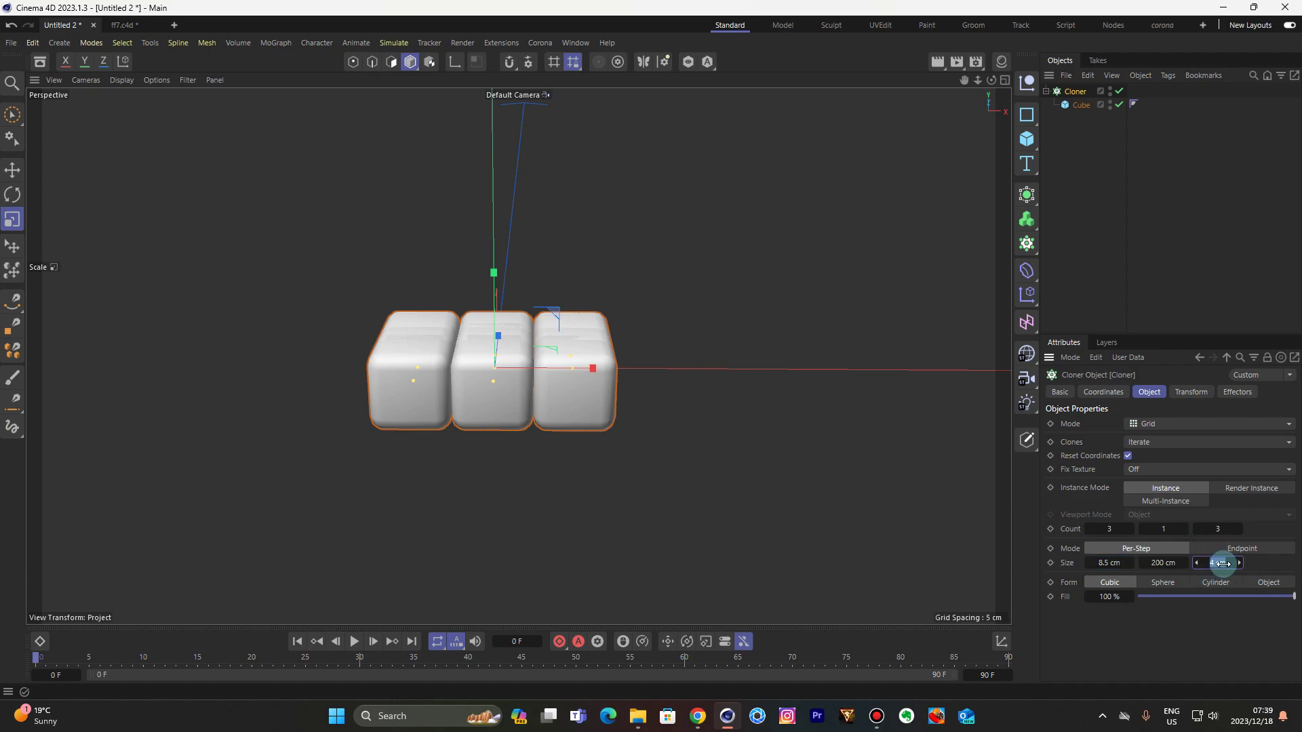
text(8.5)
key(Return)
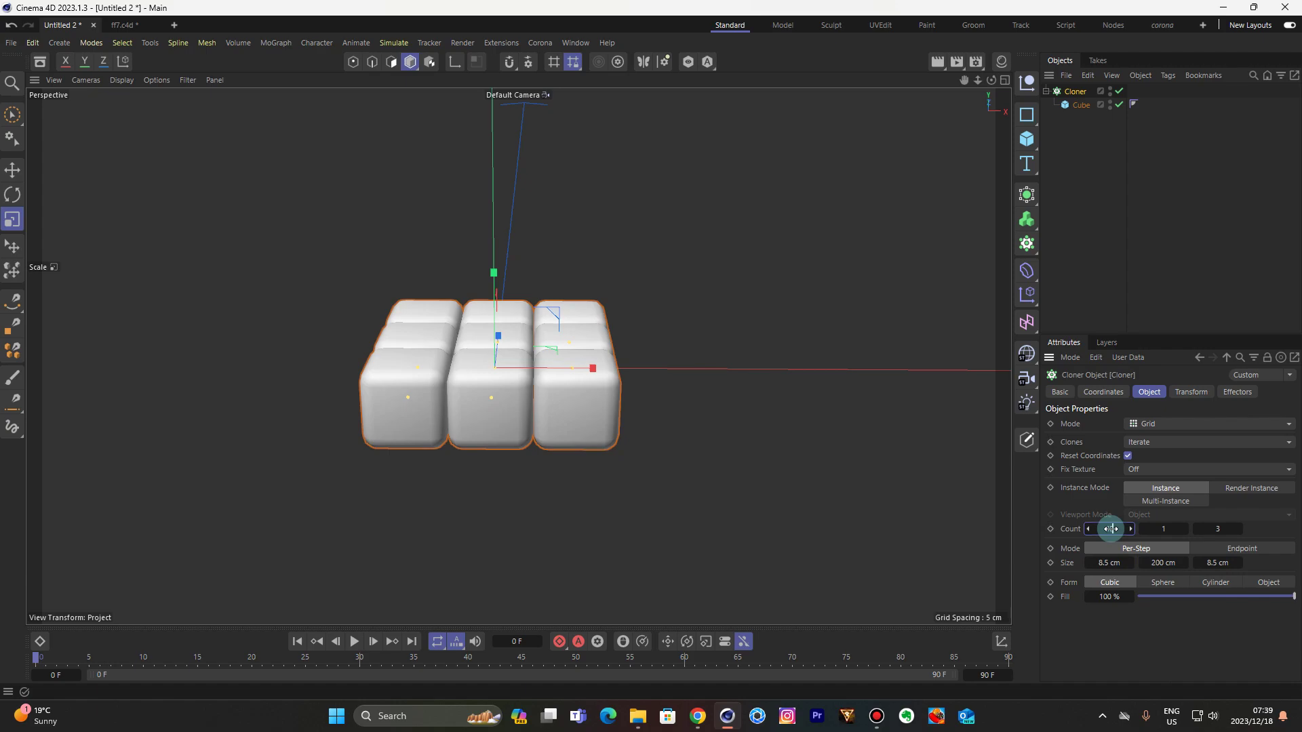
Set the Cloner's Count X and Z to 30 clones each
drag(1110, 529, 1112, 529)
text(30)
key(Return)
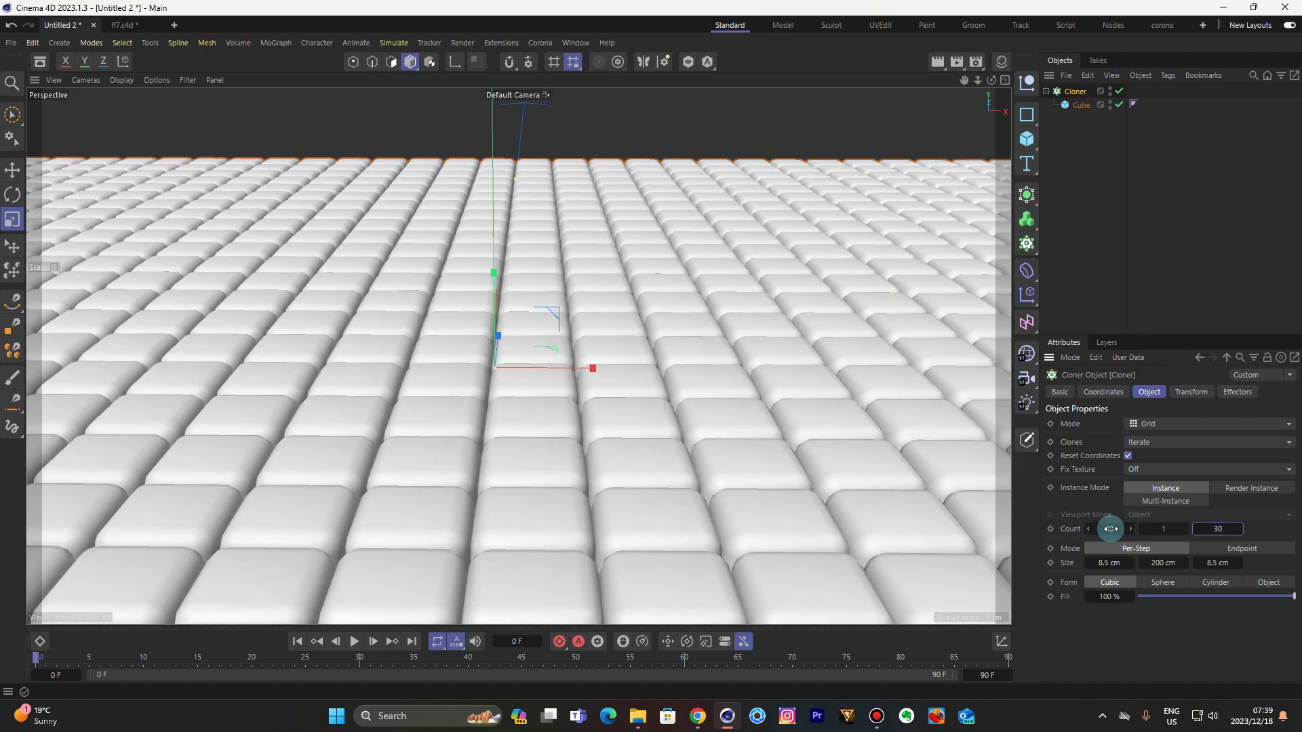
mouse_move(977, 79)
mouse_down()
mouse_move(942, 80)
mouse_move(991, 102)
mouse_move(993, 129)
mouse_move(994, 71)
mouse_move(990, 84)
mouse_move(966, 81)
mouse_move(1000, 95)
mouse_move(991, 83)
mouse_up()
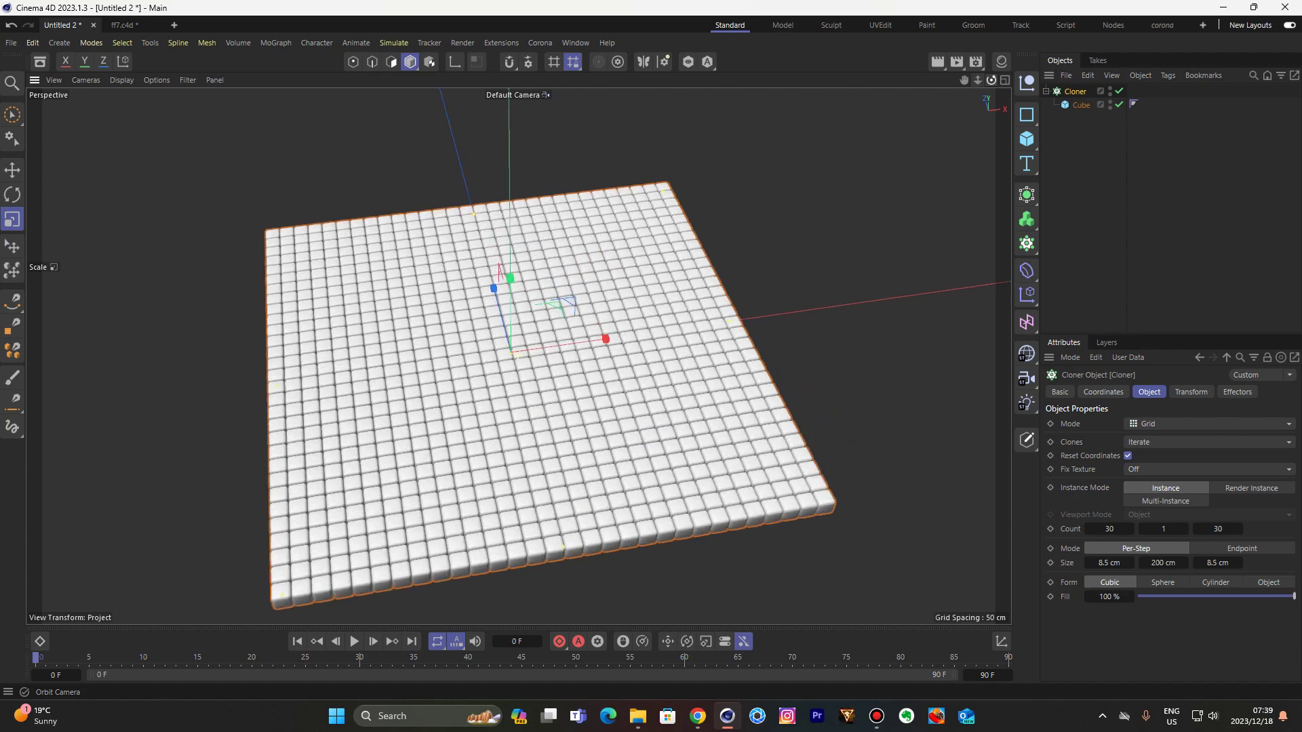
click(933, 164)
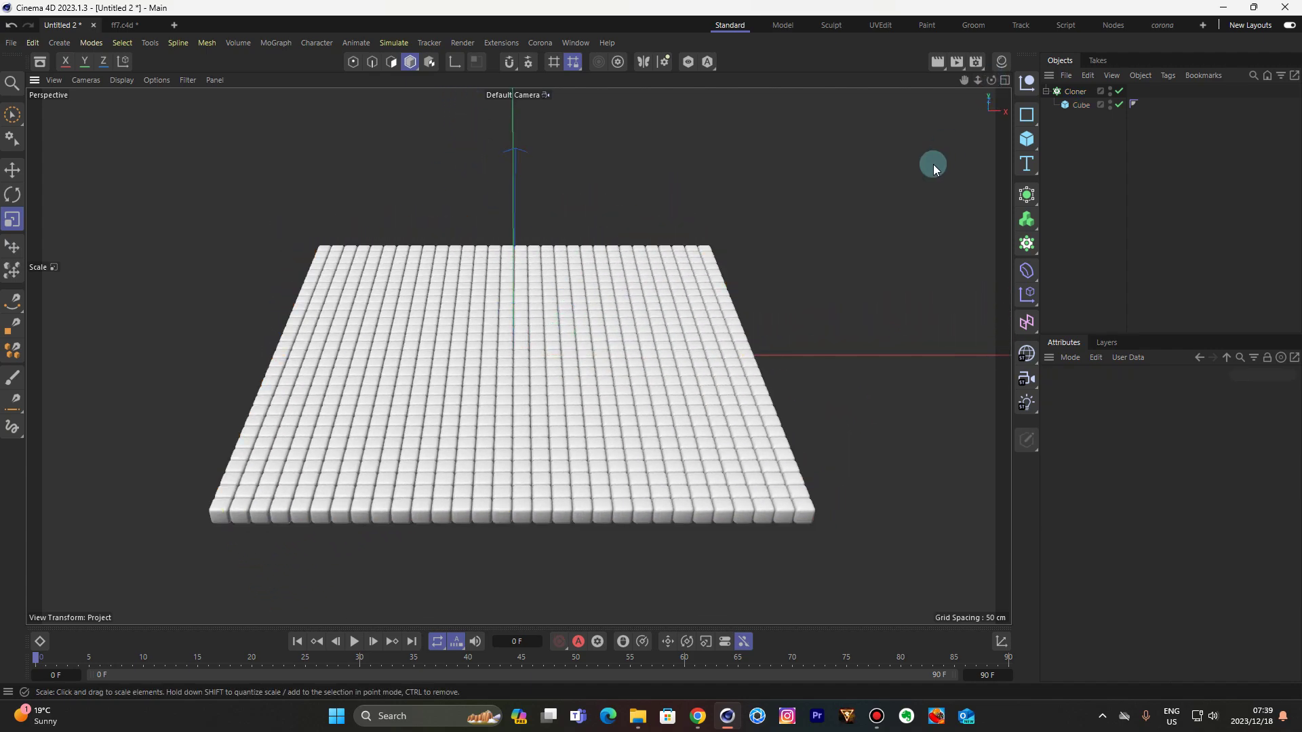
Add a MoGraph Target effector to the Cloner
click(1061, 91)
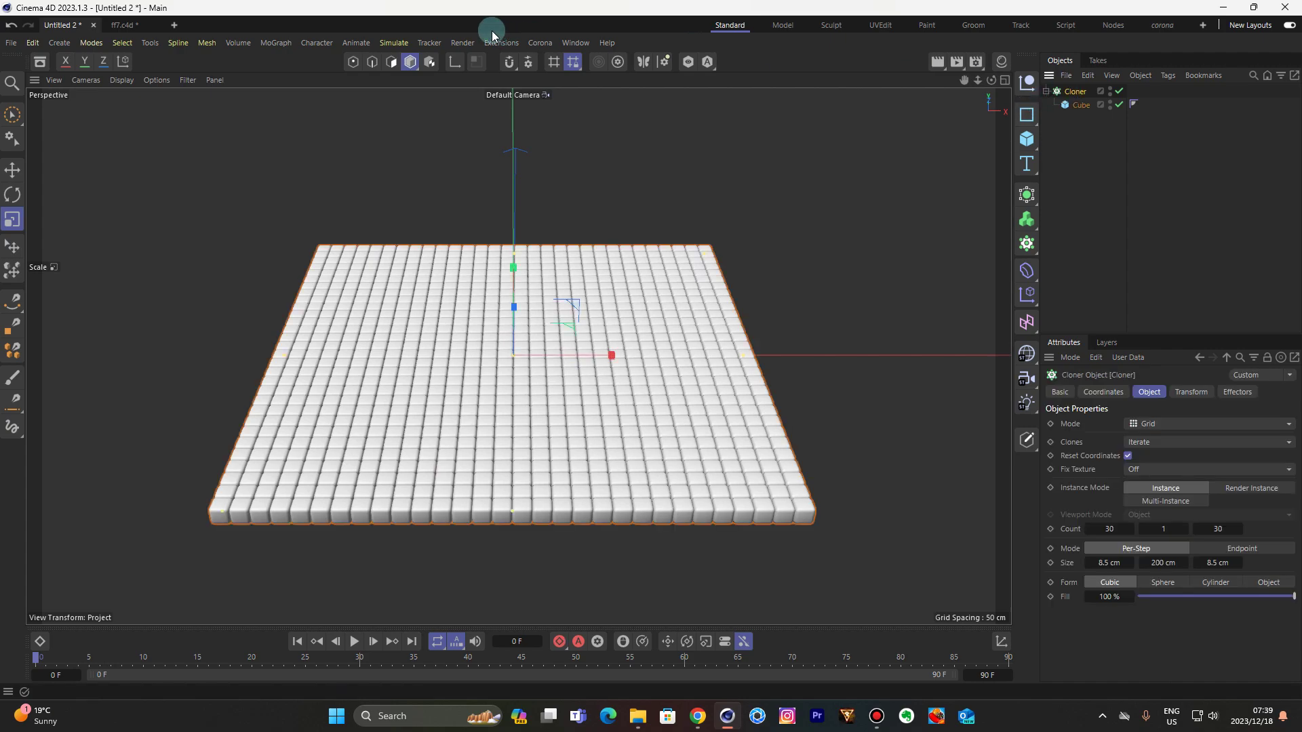
click(276, 43)
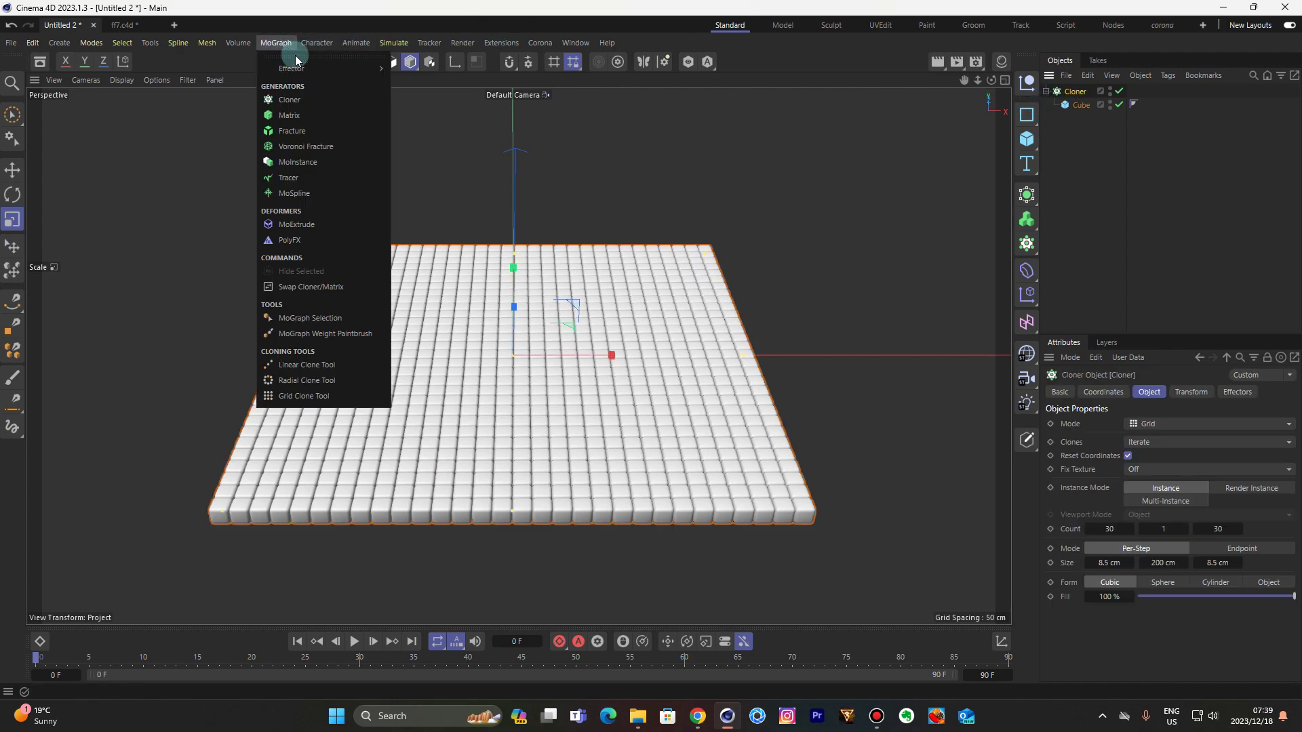
mouse_move(305, 67)
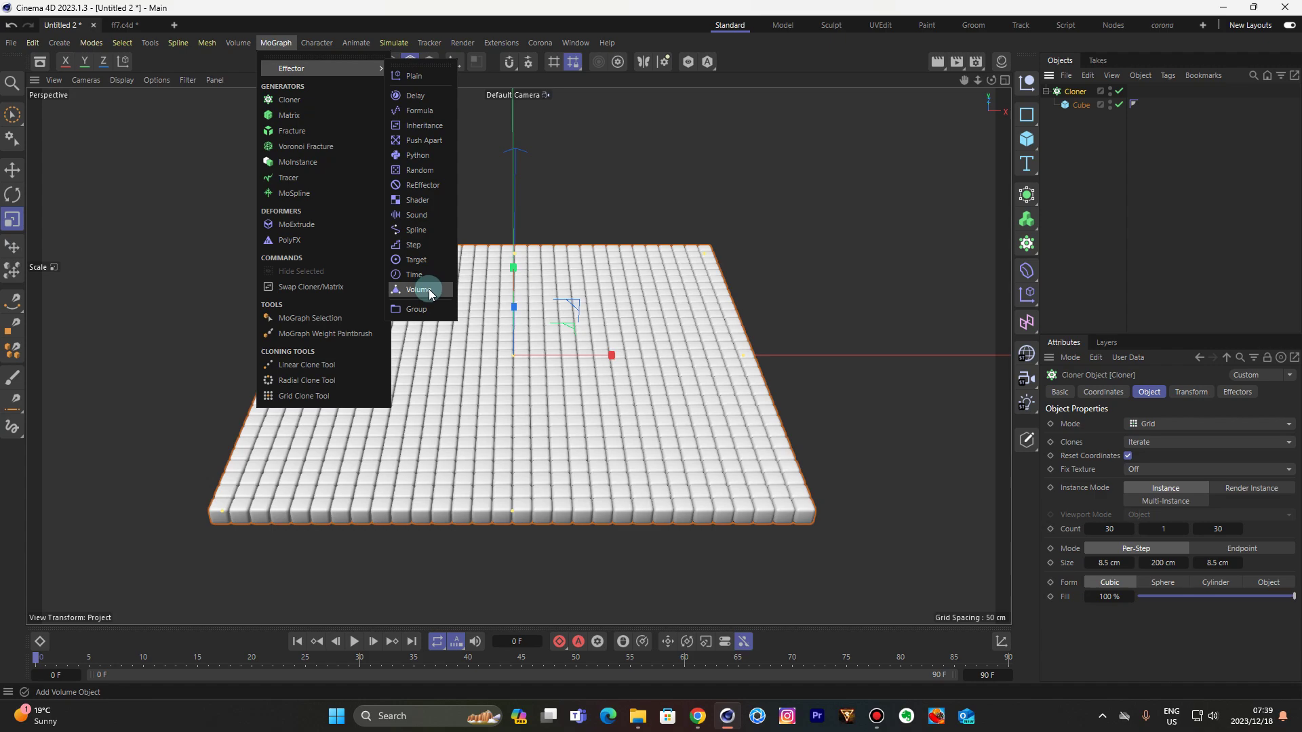
click(414, 261)
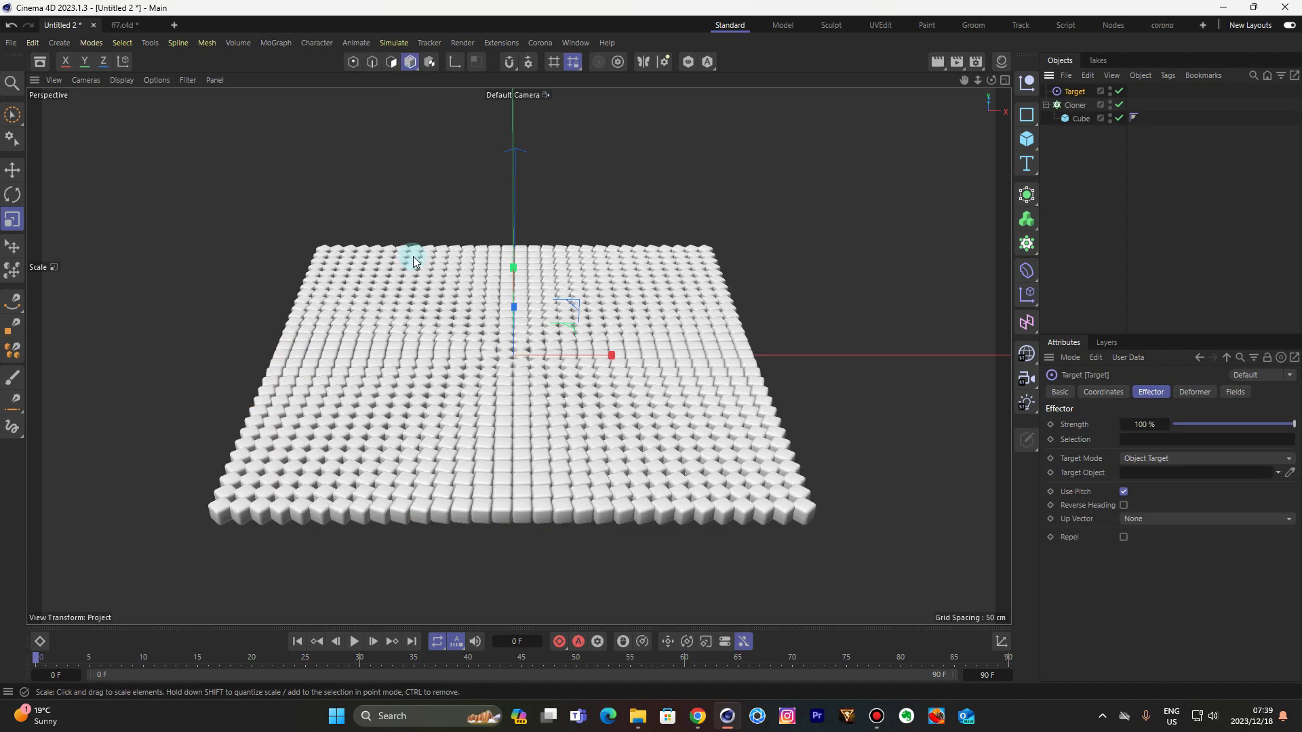
Add an Icosahedron sphere with 50 segments and scale it down to about 35.4 cm radius
click(1030, 145)
click(1160, 210)
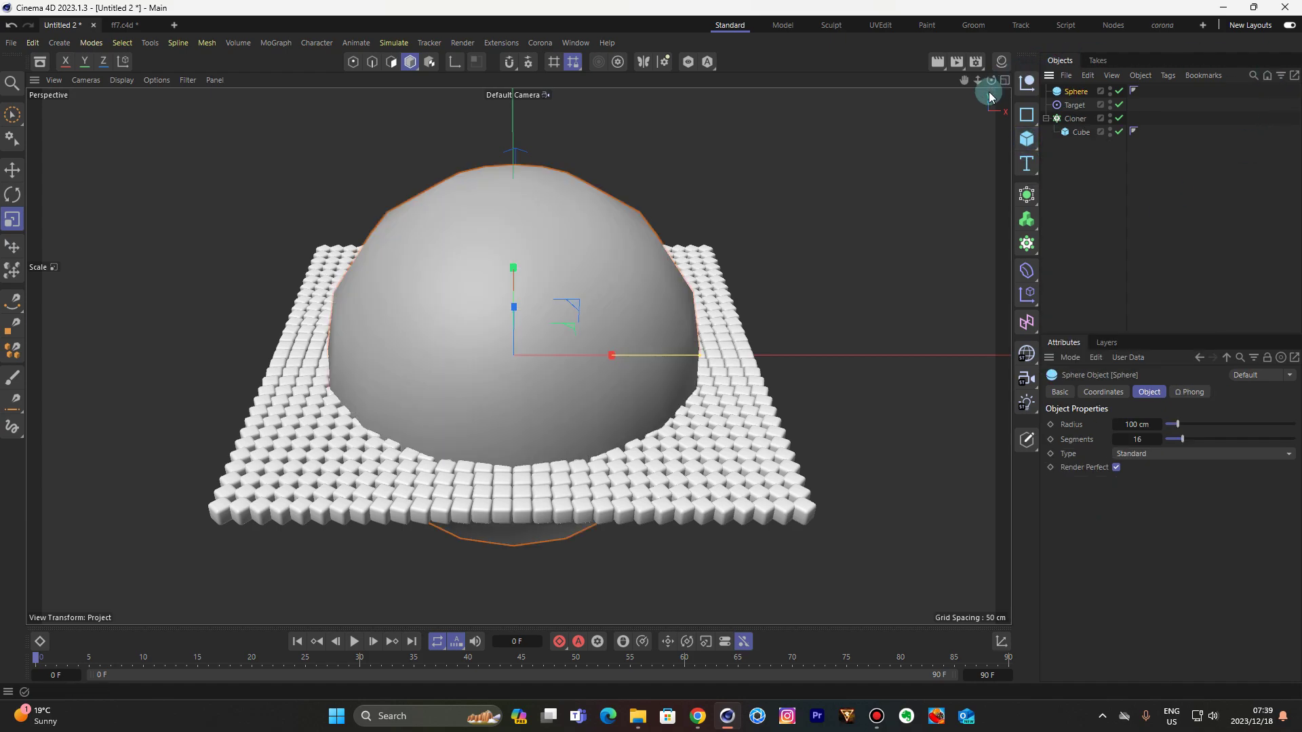
click(1141, 453)
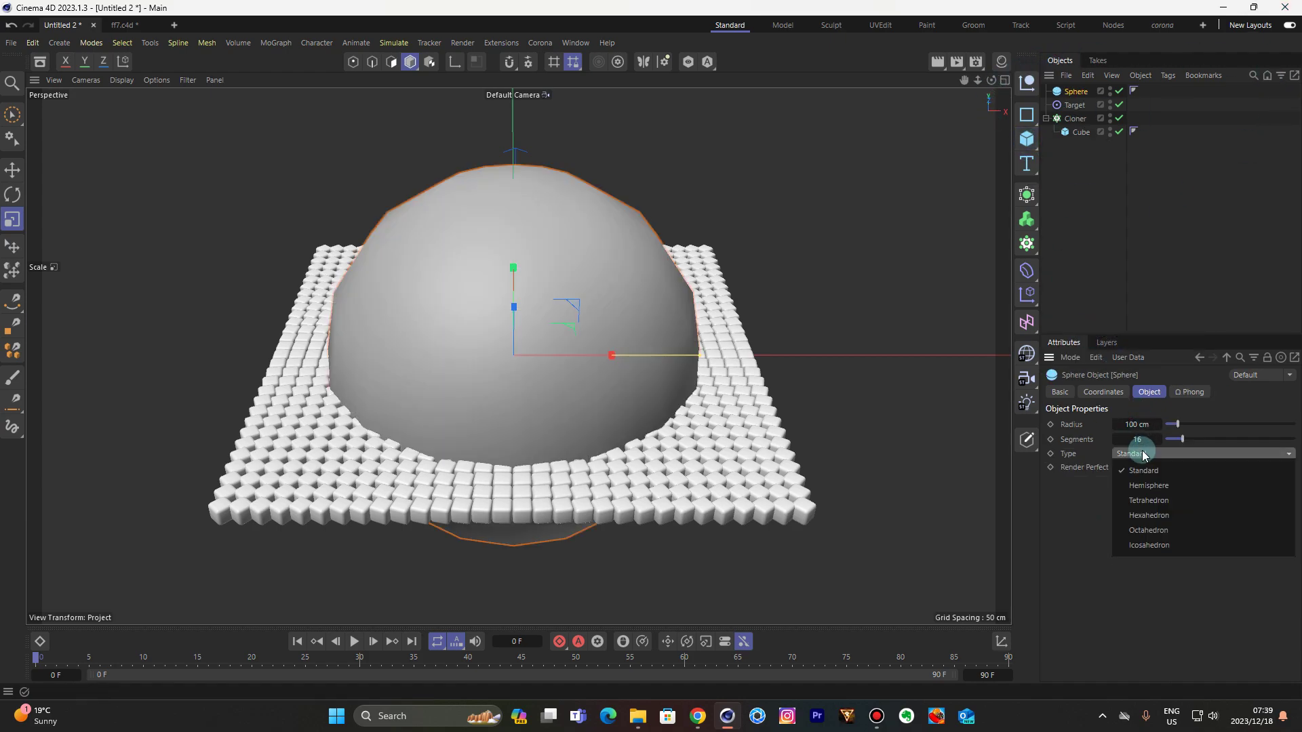
click(1163, 547)
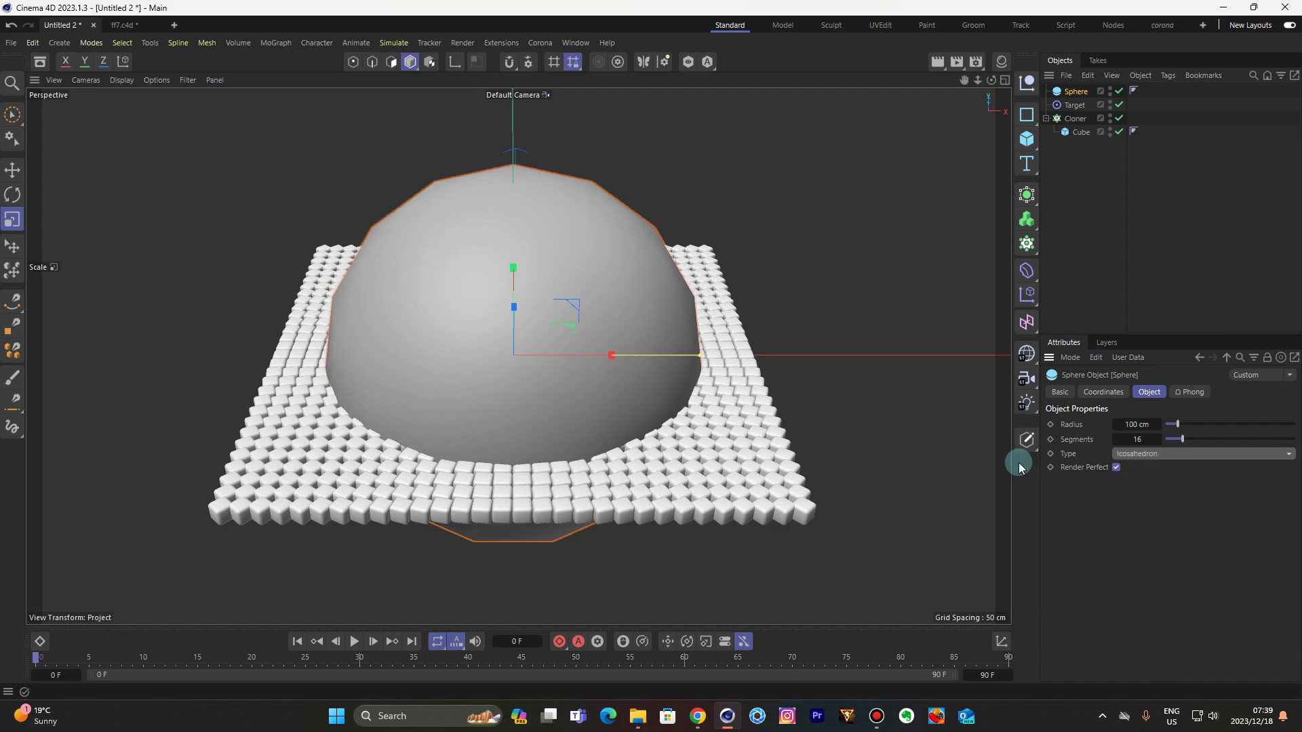
click(1151, 440)
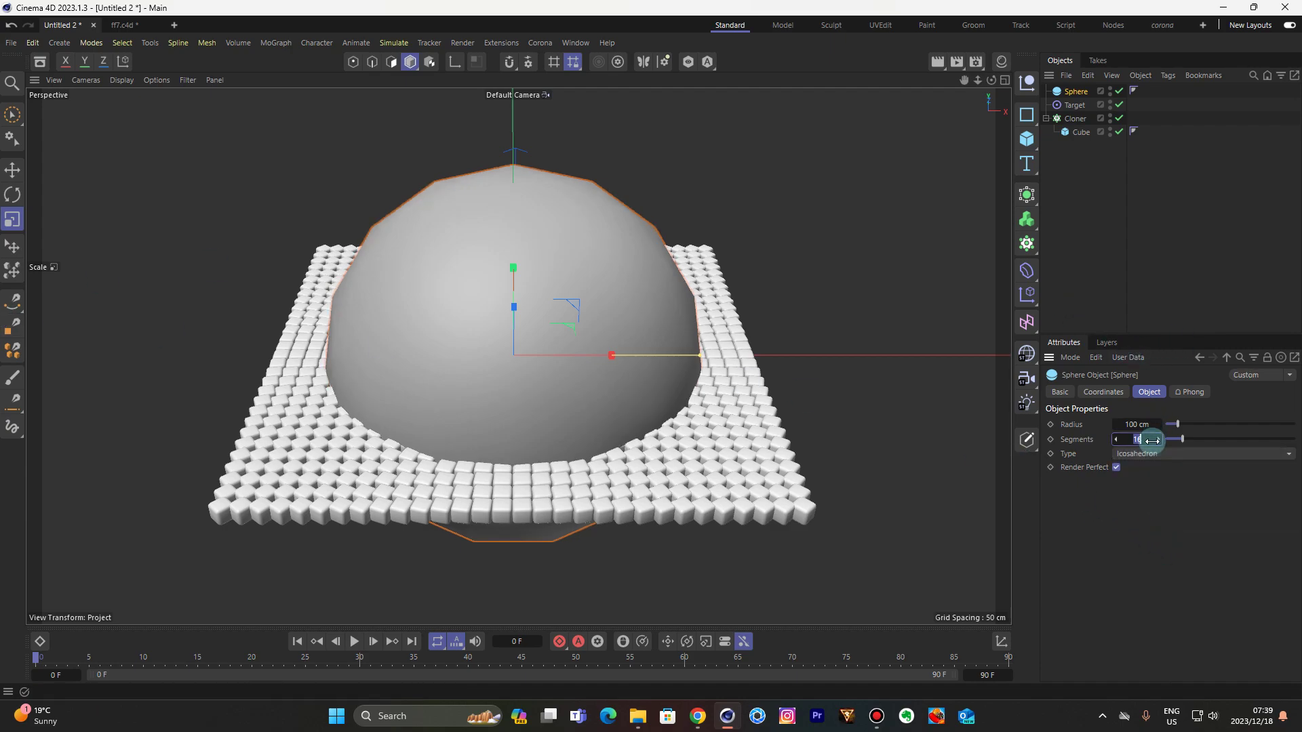
key(Return)
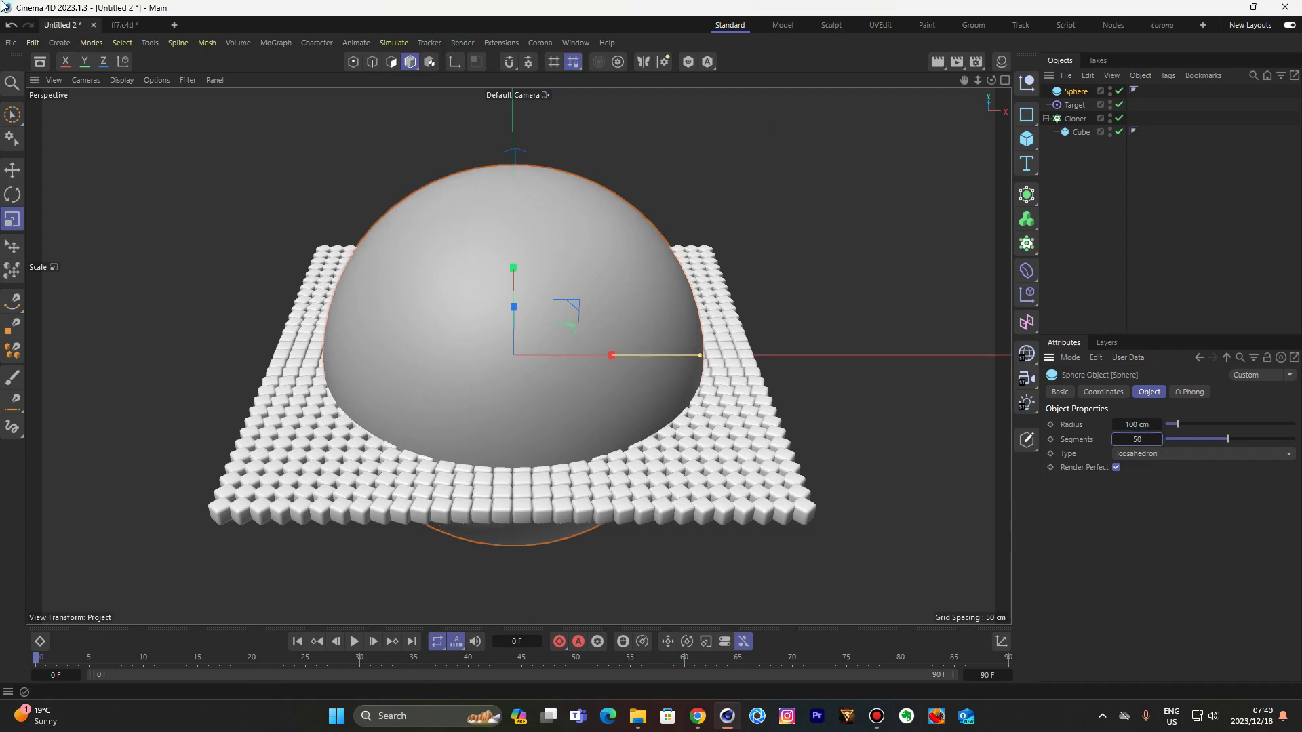
drag(884, 190, 580, 380)
Raise the sphere above the grid and shrink it further
click(8, 175)
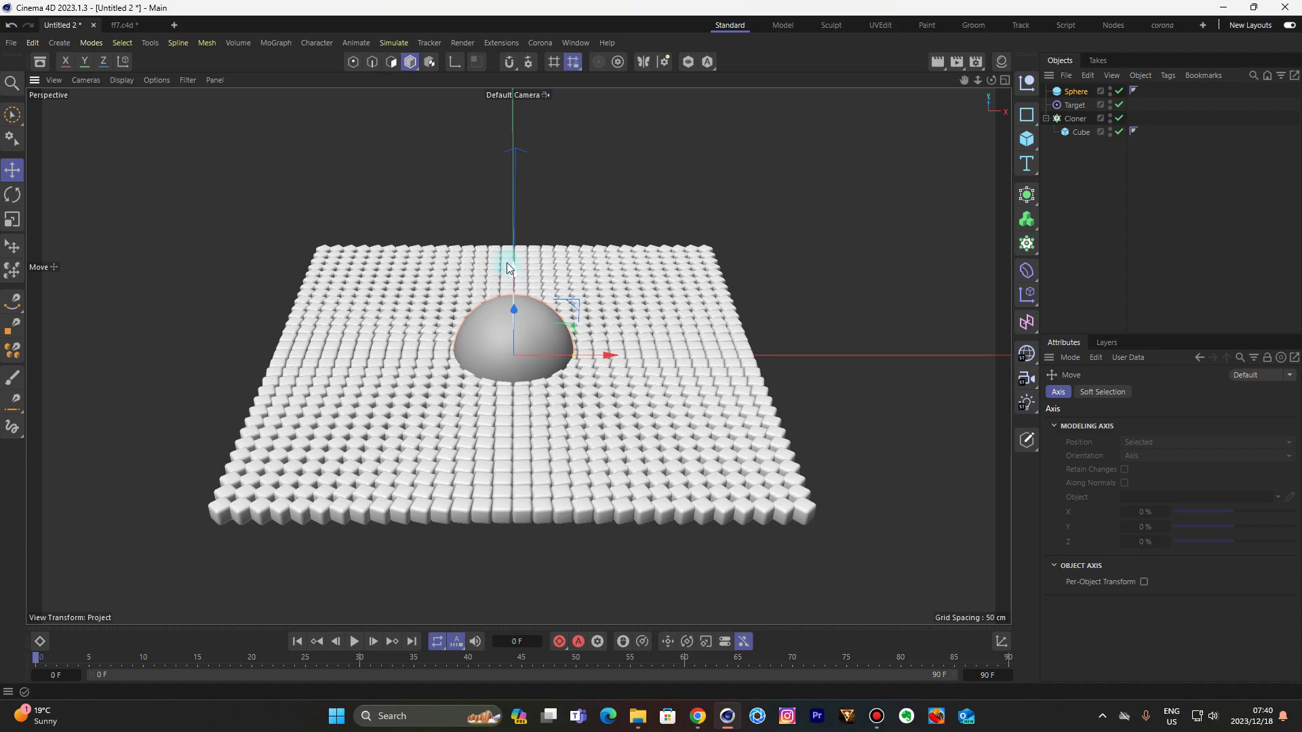
drag(512, 271, 488, 175)
drag(991, 103, 988, 73)
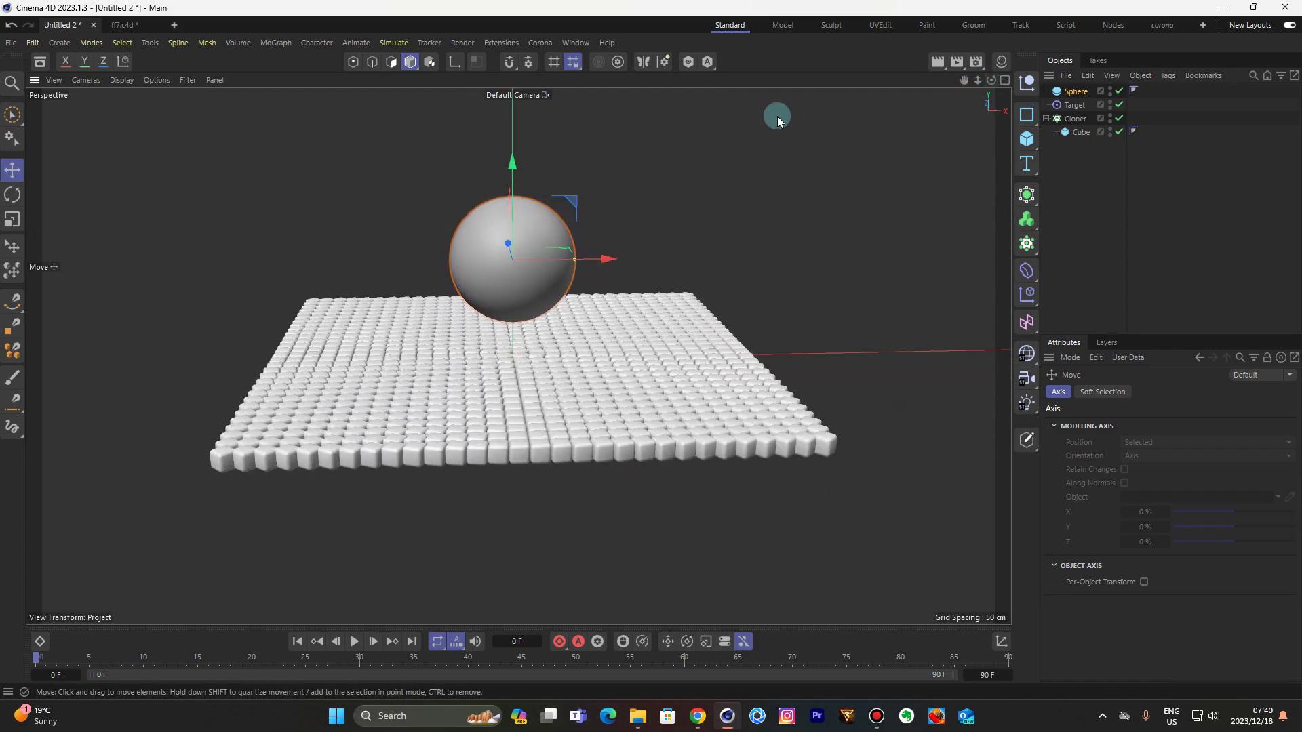
click(12, 219)
drag(729, 214, 653, 255)
drag(988, 84, 988, 103)
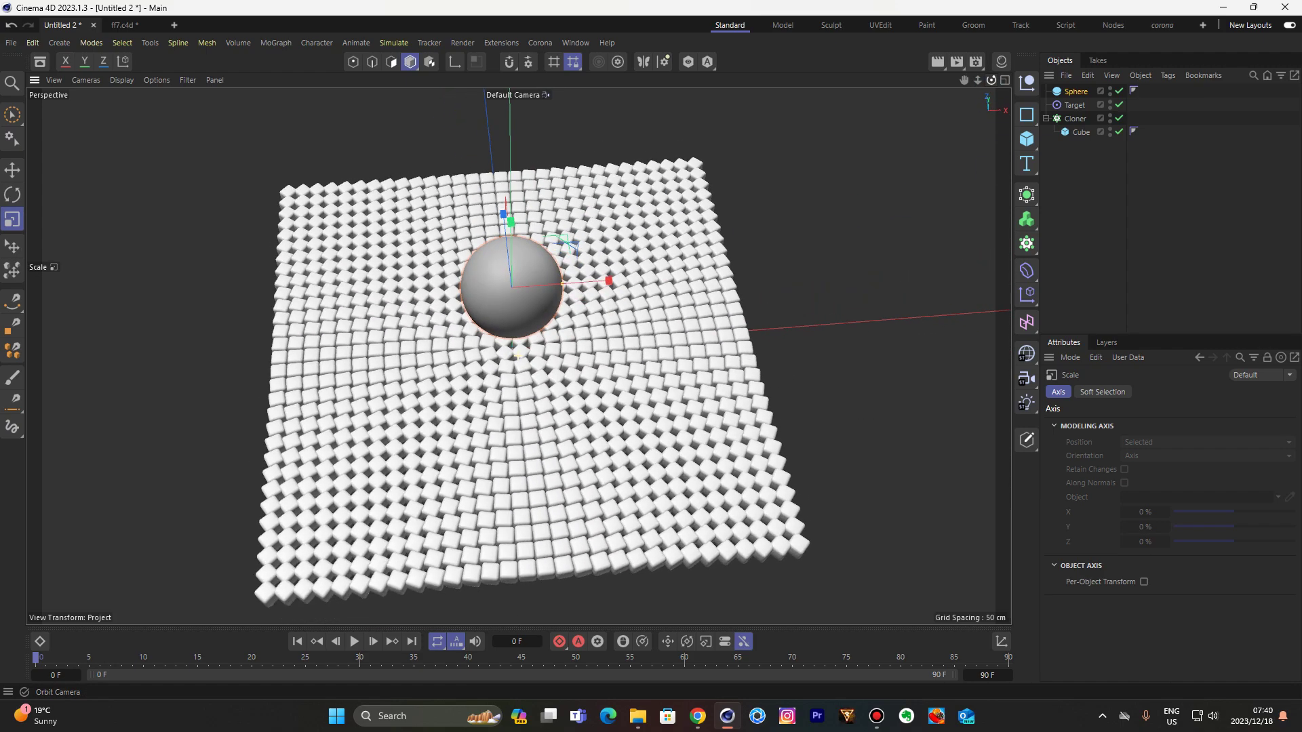
Set the Sphere as the Target effector's Target Object
click(1071, 105)
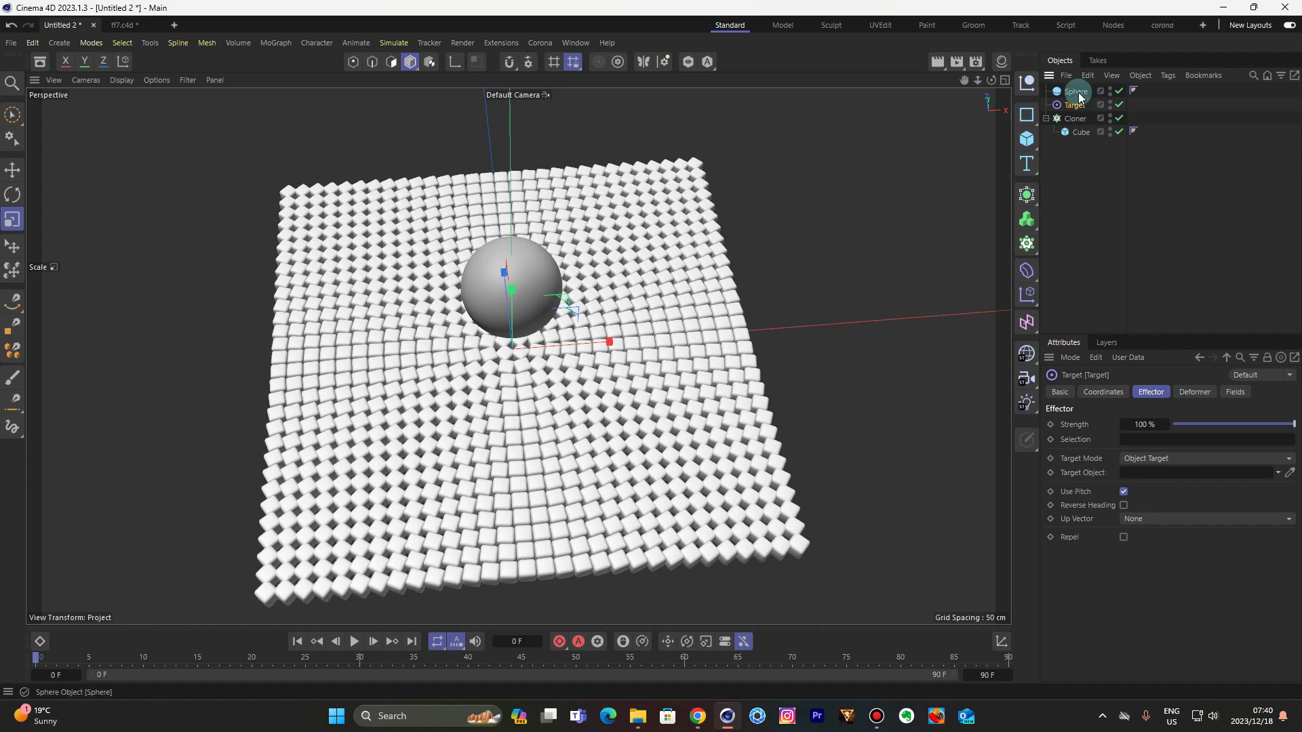
drag(1080, 99, 1138, 479)
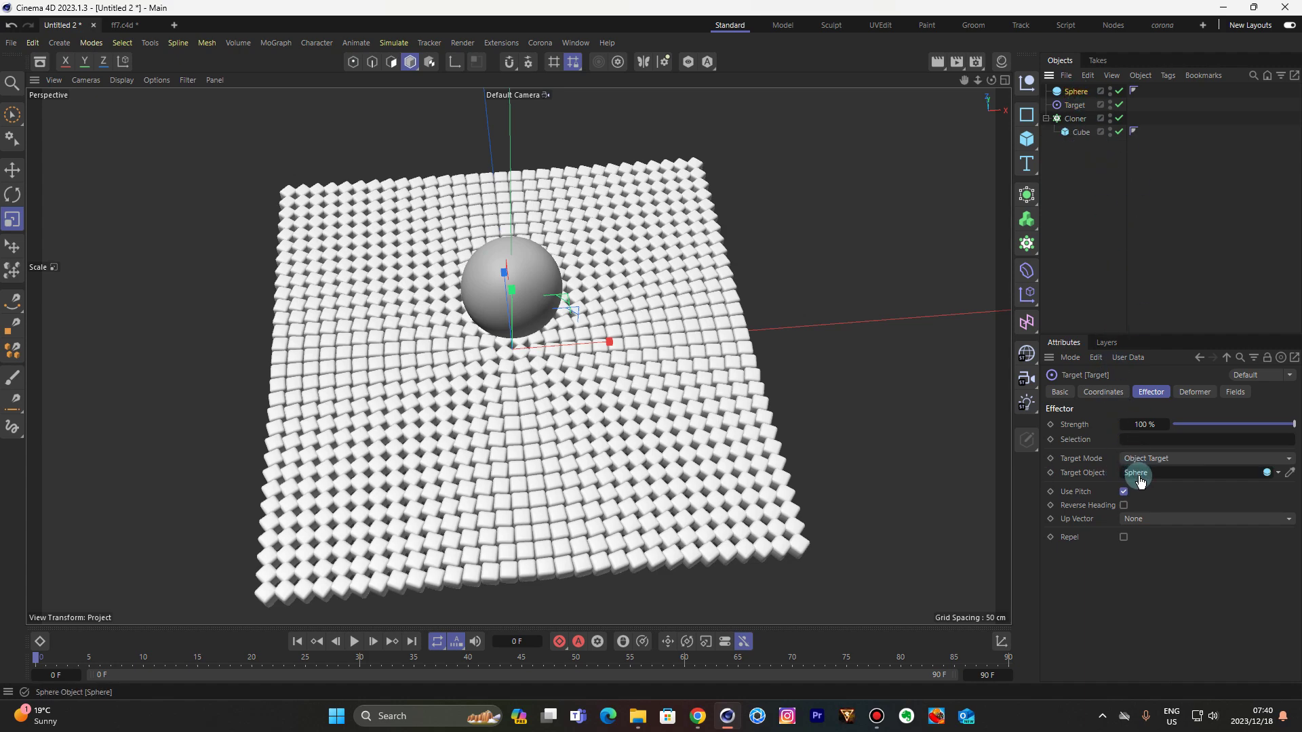
drag(991, 80, 1024, 85)
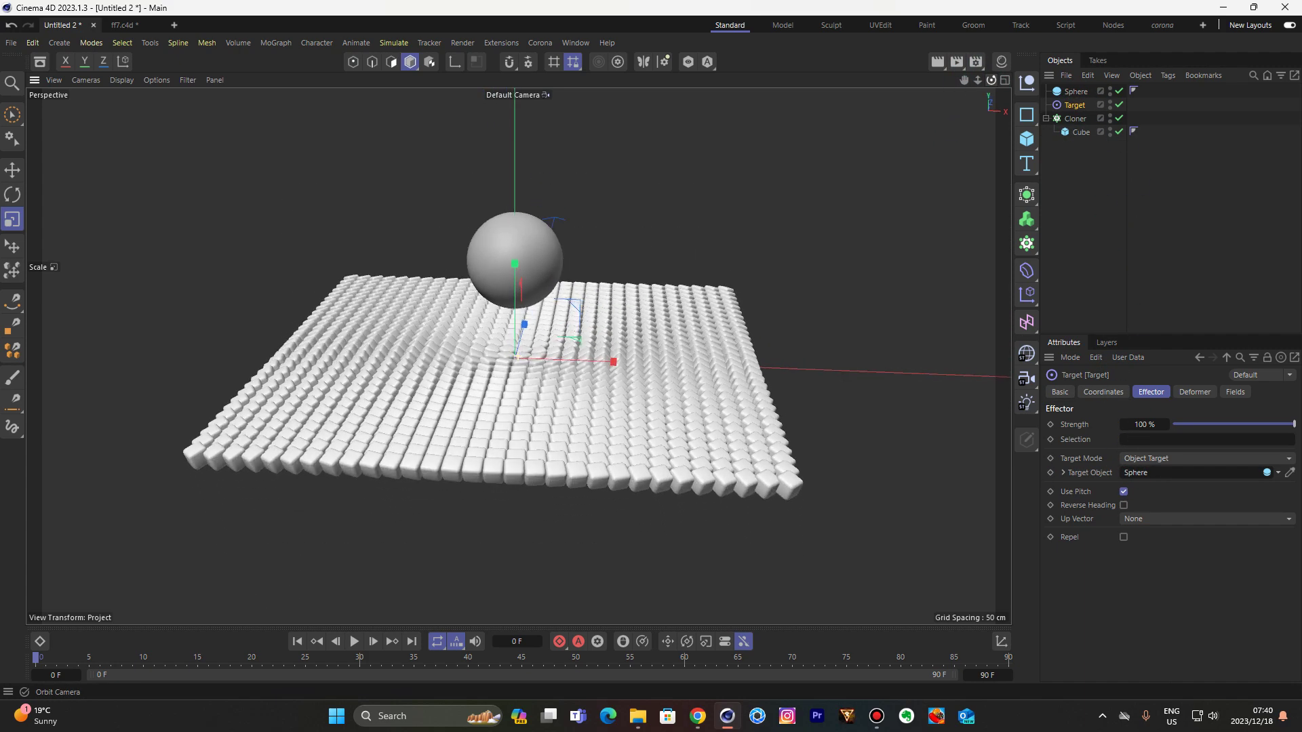
Slide the sphere sideways along X above the clone grid
click(1075, 90)
click(10, 175)
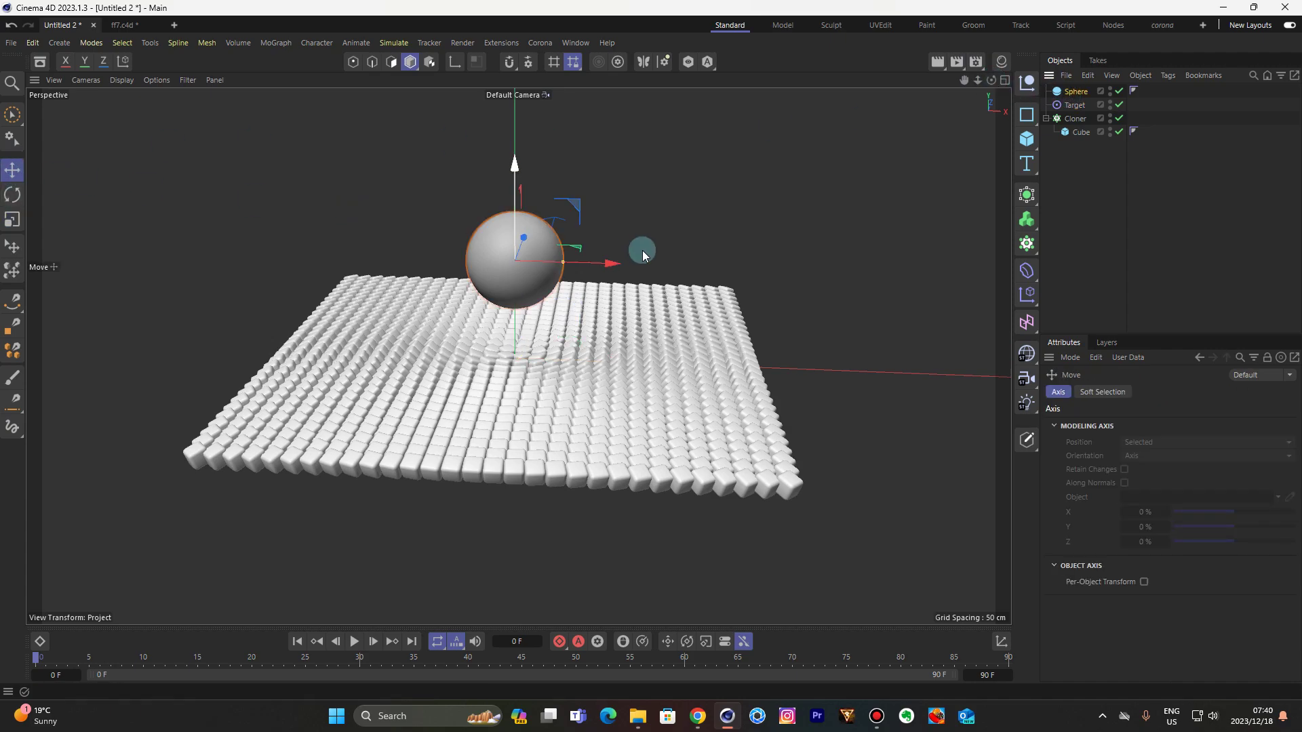
drag(612, 265, 643, 365)
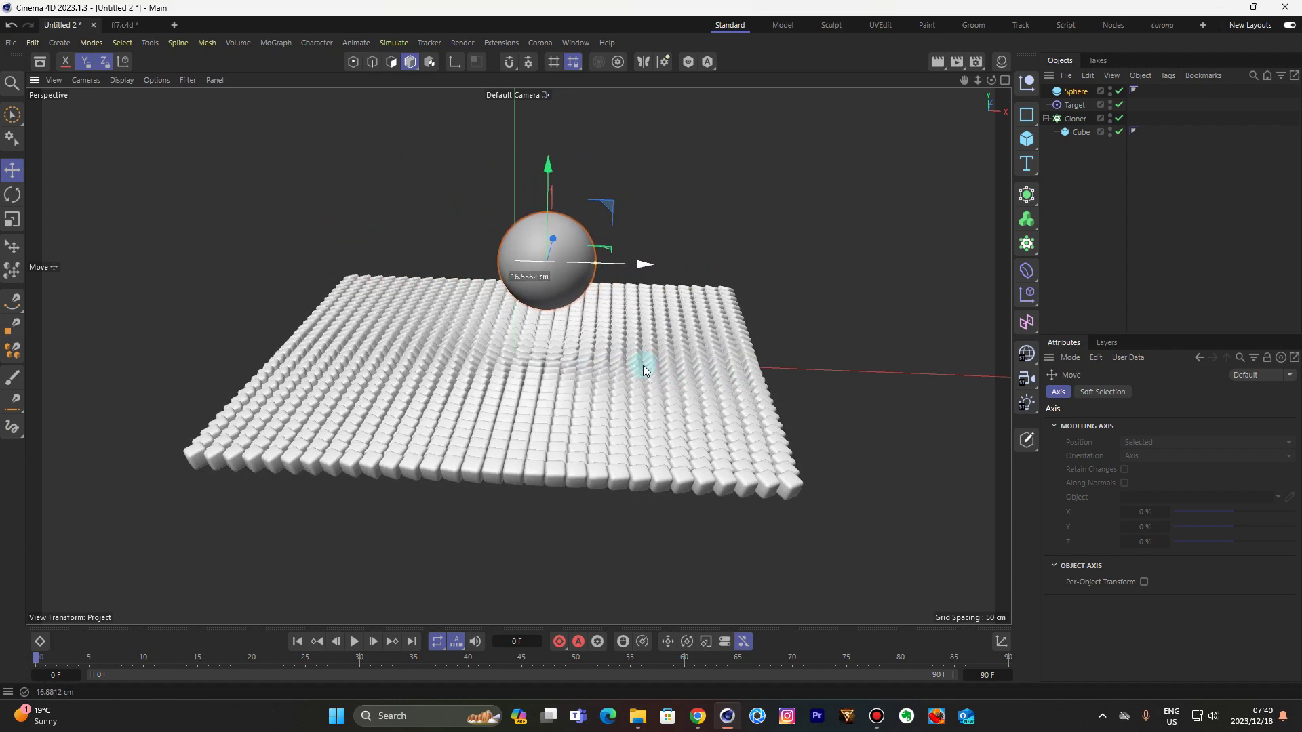
click(885, 163)
mouse_move(990, 80)
mouse_down()
mouse_move(963, 102)
mouse_move(990, 80)
mouse_up()
click(1062, 93)
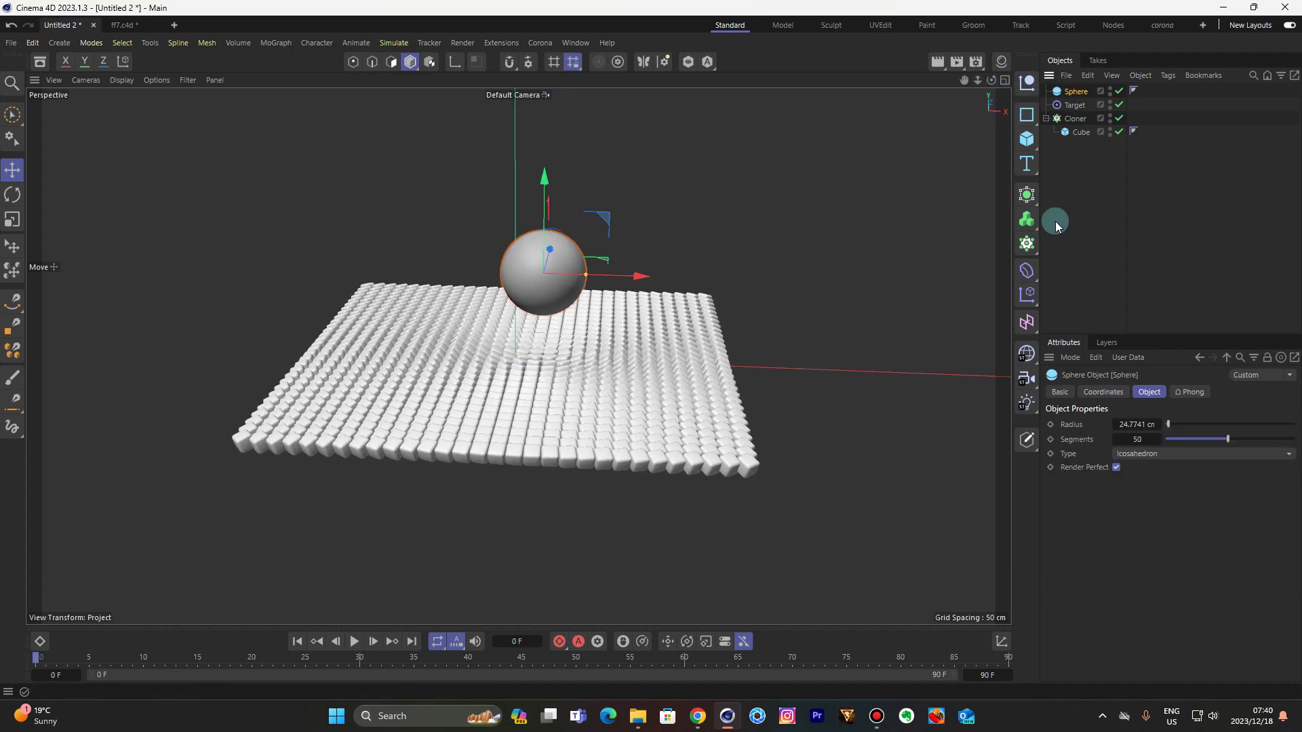
Add a Displacer deformer under the sphere using a Noise shader
click(1033, 274)
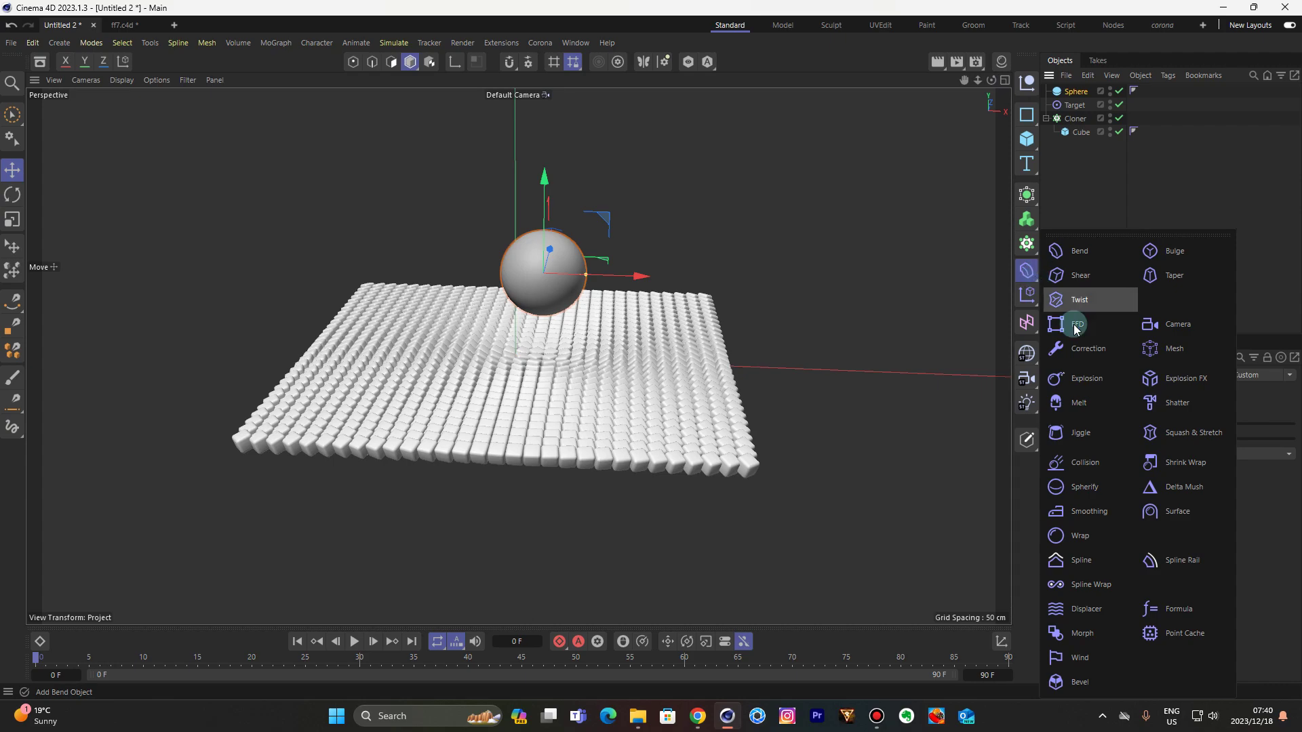
click(1082, 612)
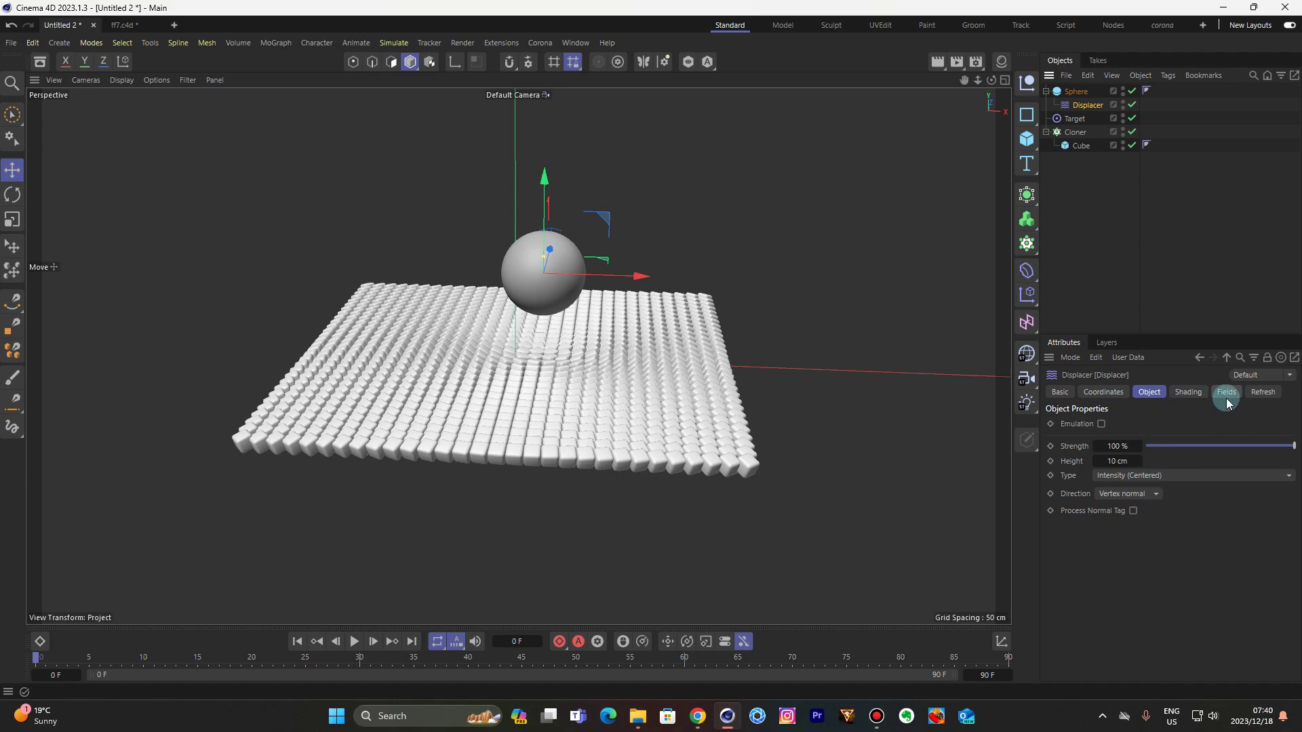
click(1188, 392)
click(1098, 439)
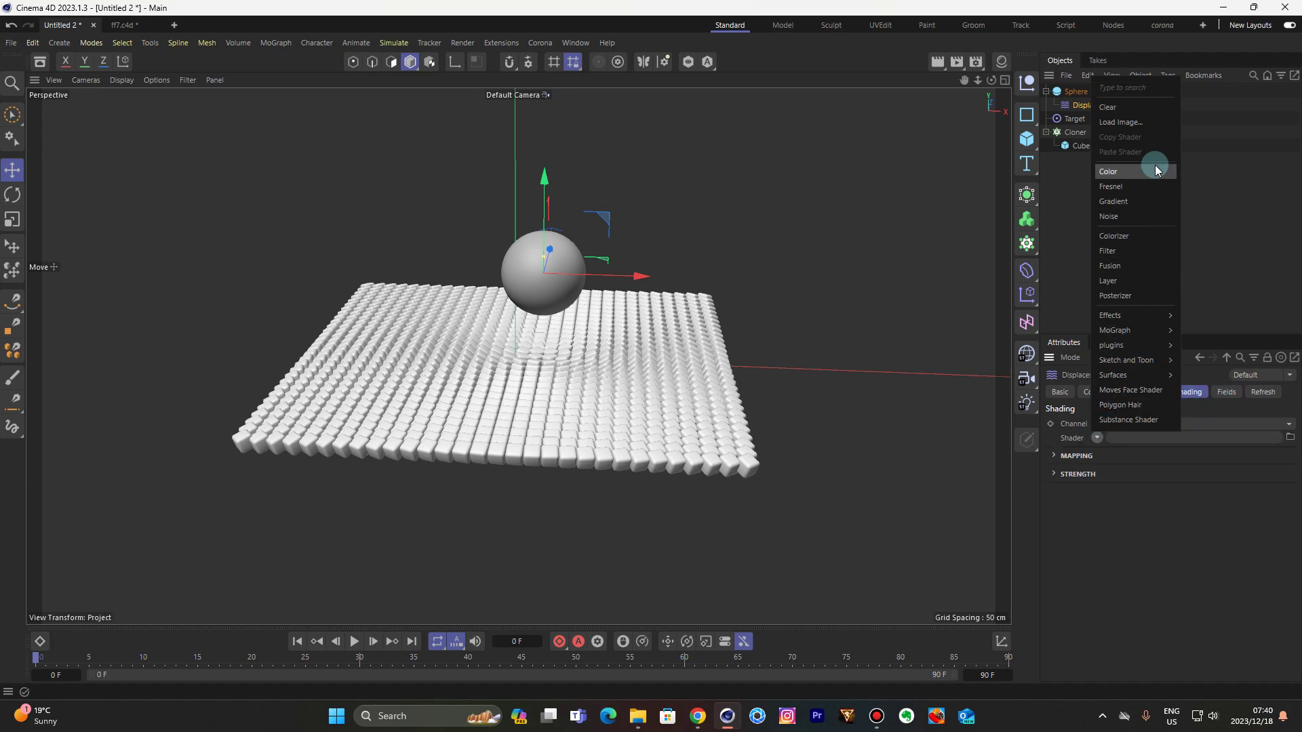
click(1115, 215)
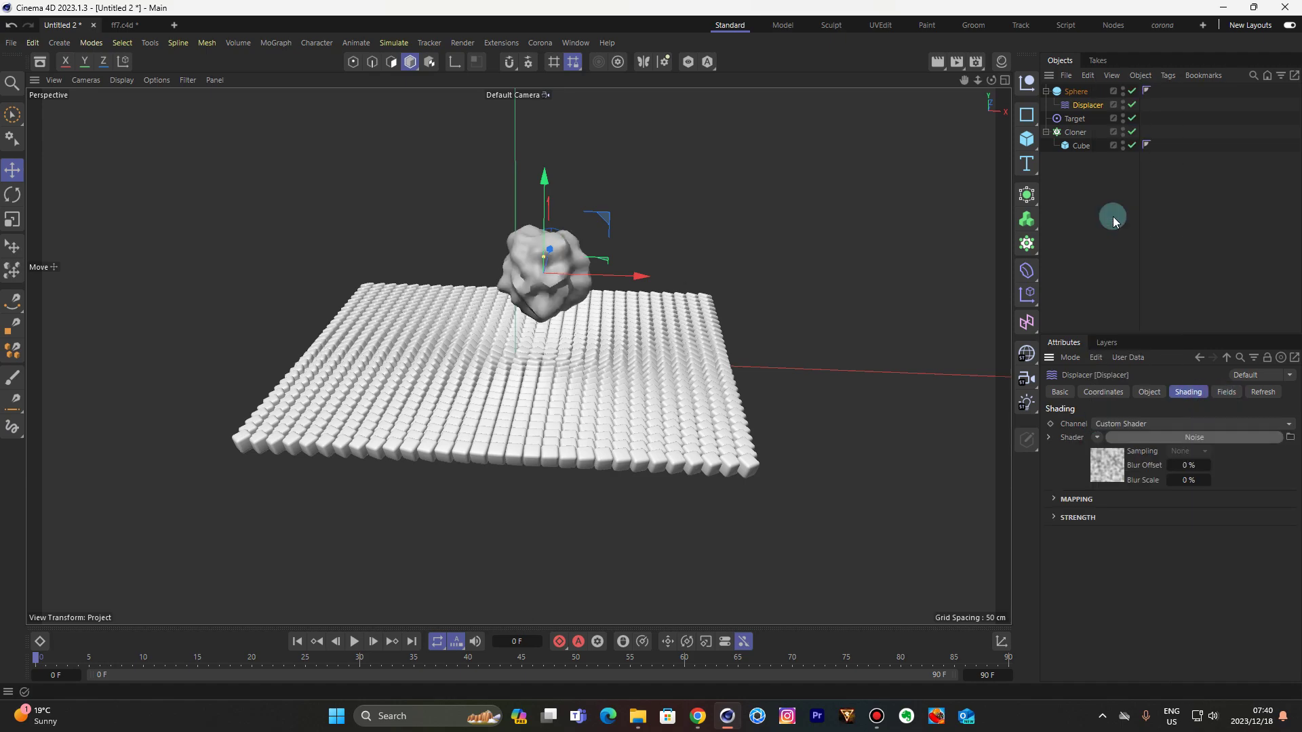
click(1176, 441)
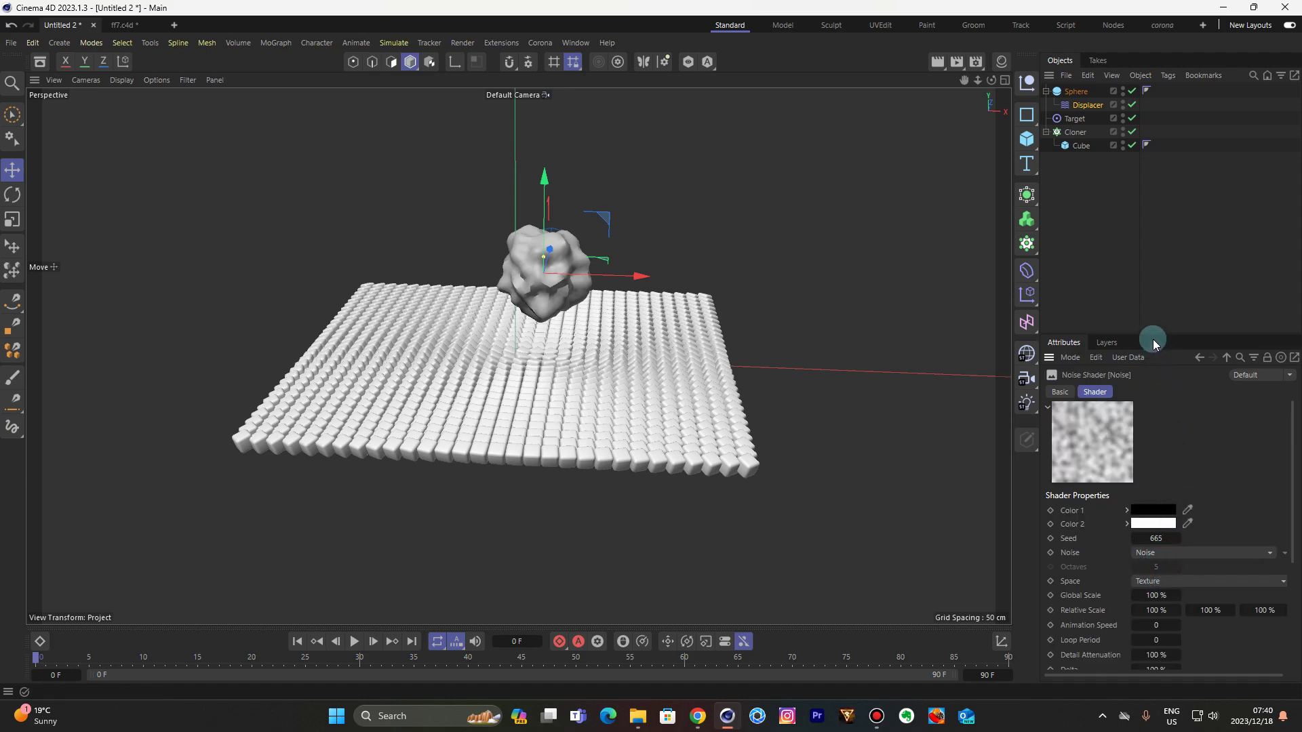
Set the Noise shader's Global Scale to 200% and Animation Speed to 1
drag(1152, 333, 1153, 194)
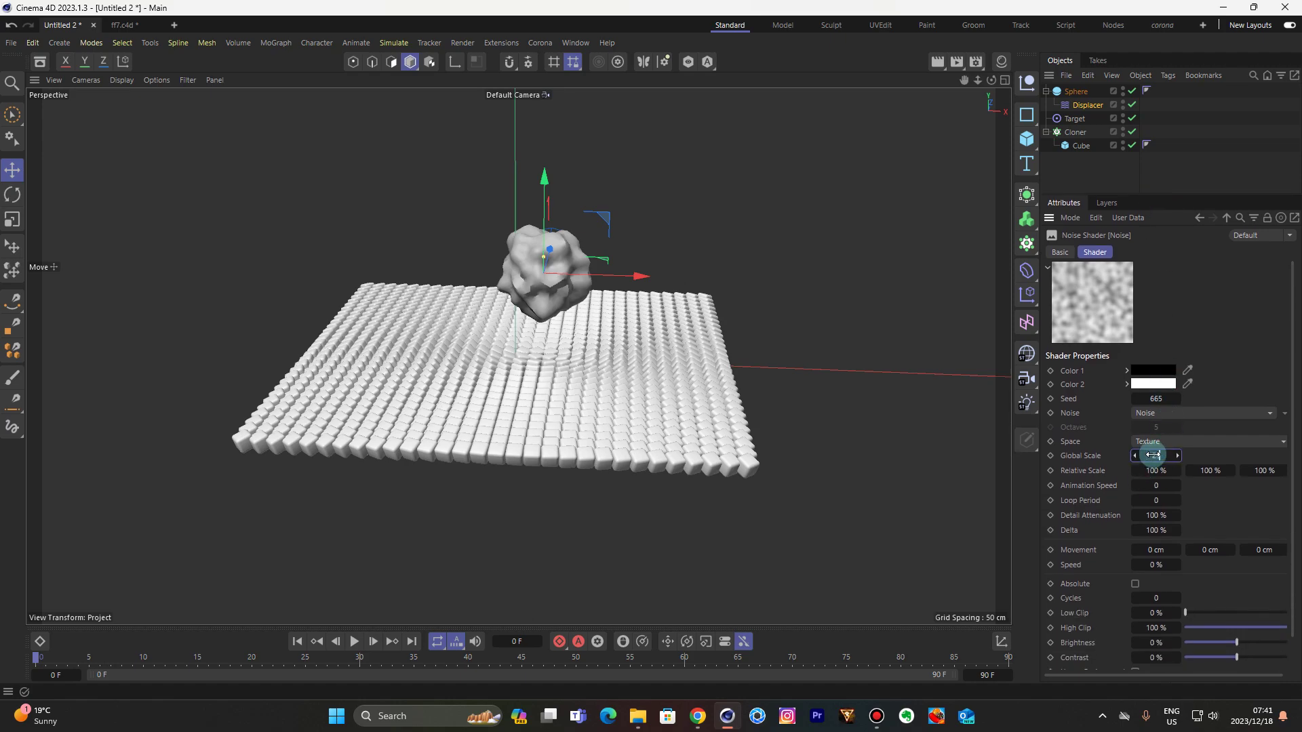
drag(1153, 455, 1153, 455)
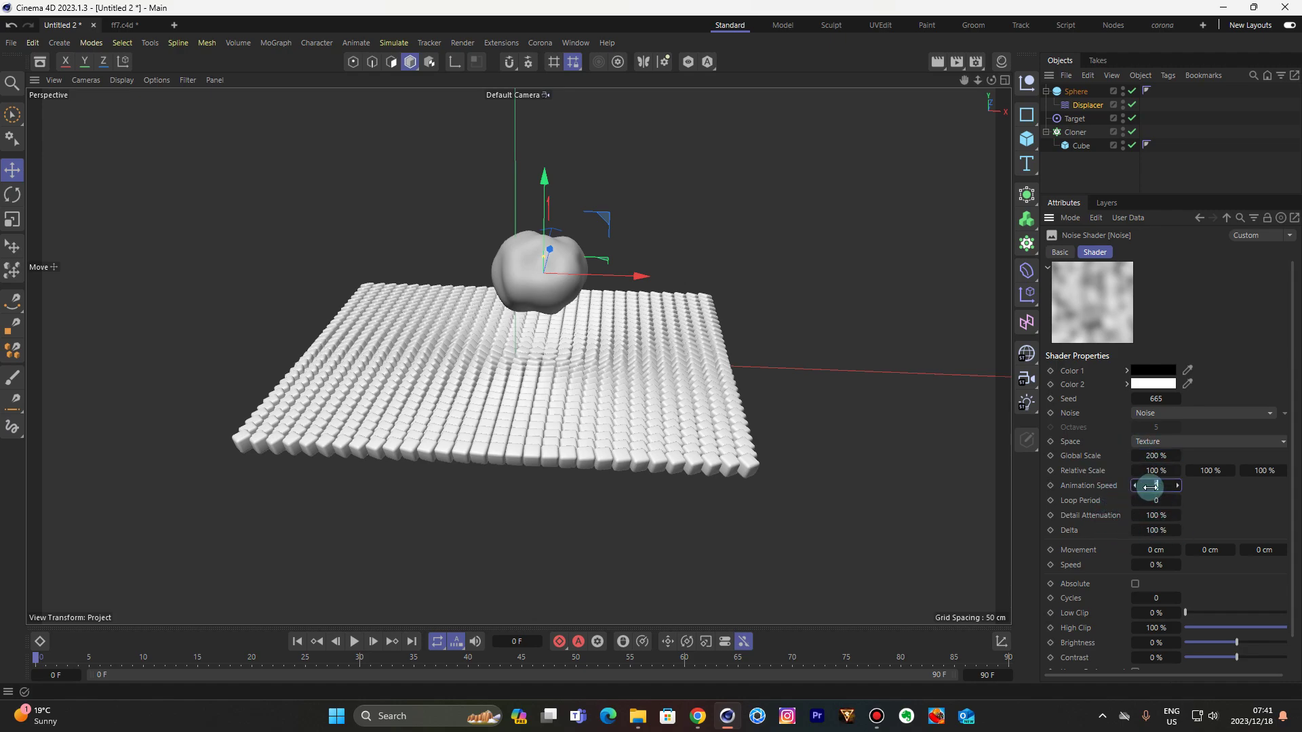
click(1141, 487)
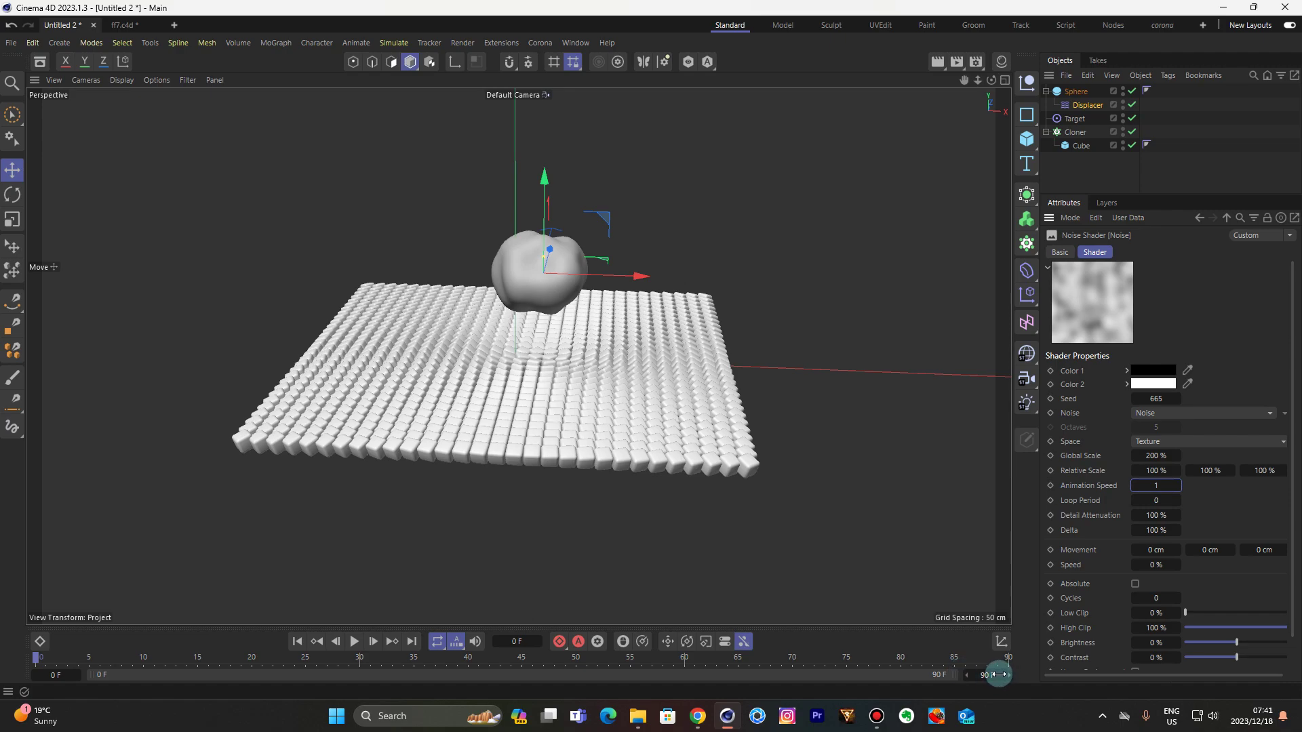
Extend the timeline to 1000 frames, preview playback, and return to frame 0
key(Return)
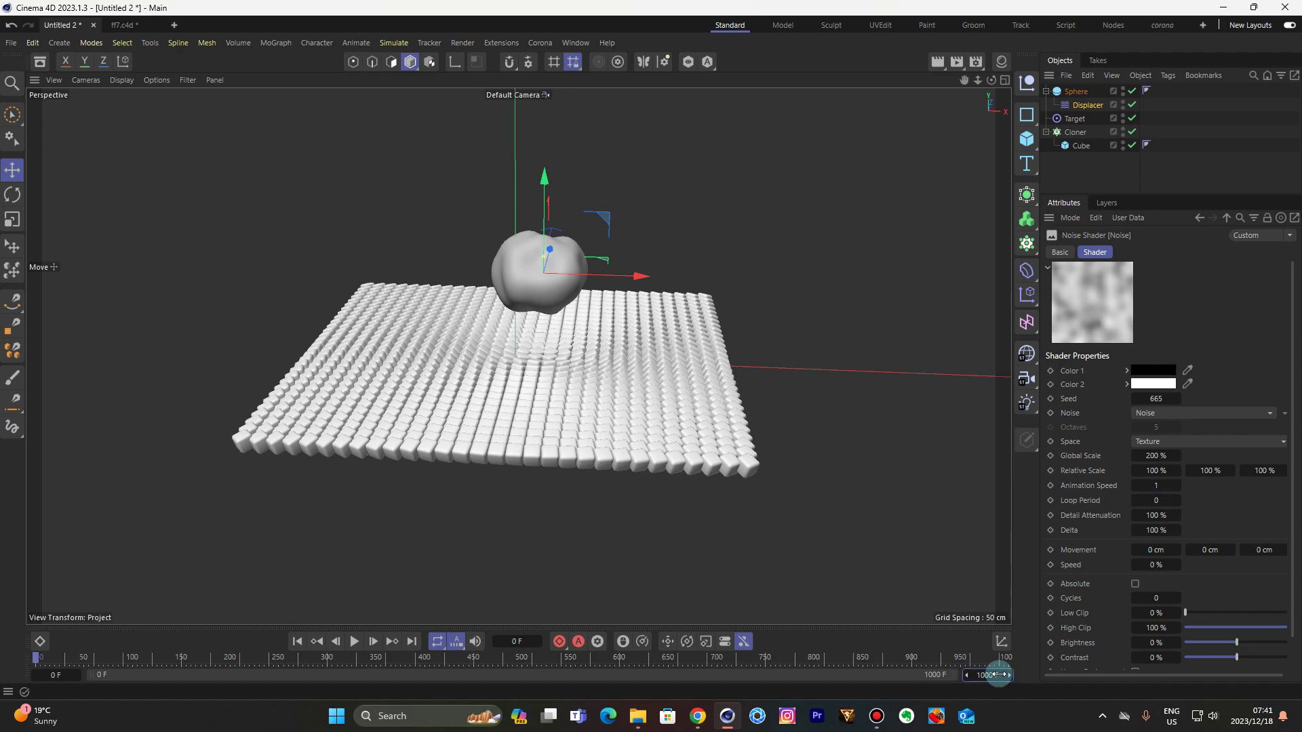
click(355, 642)
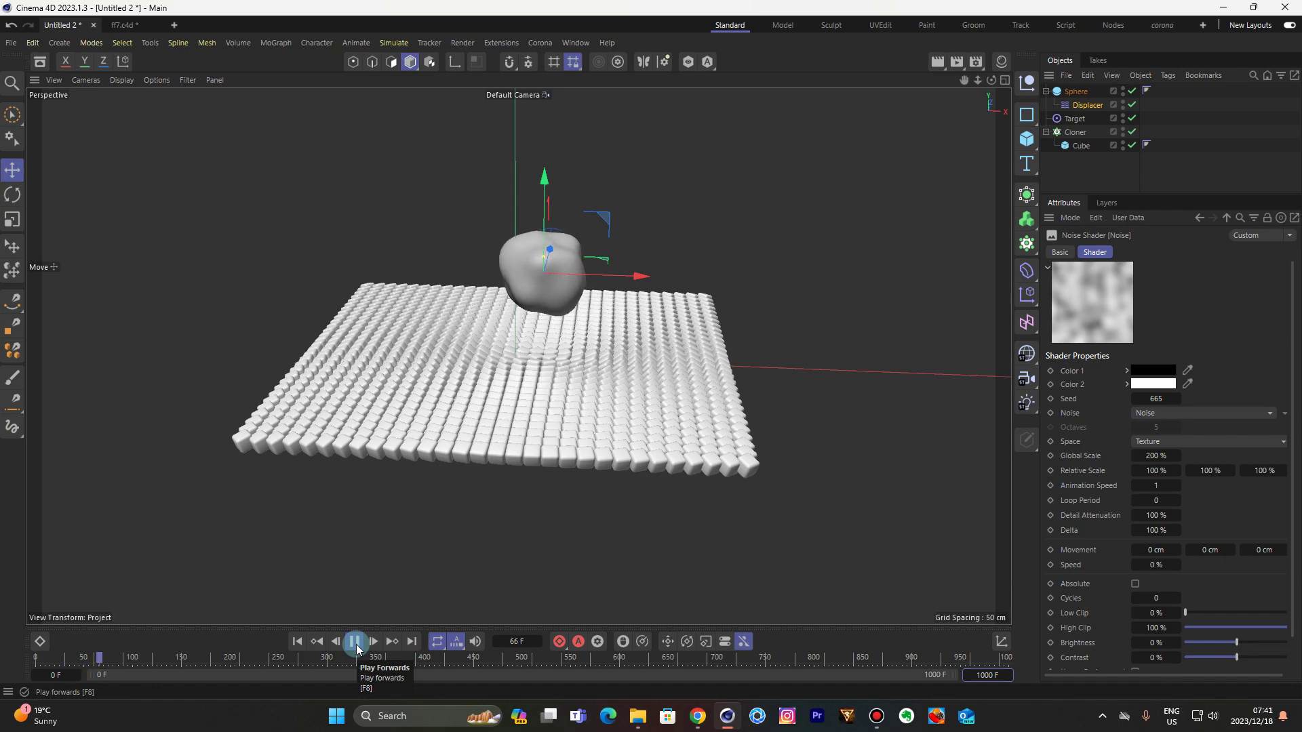
click(356, 641)
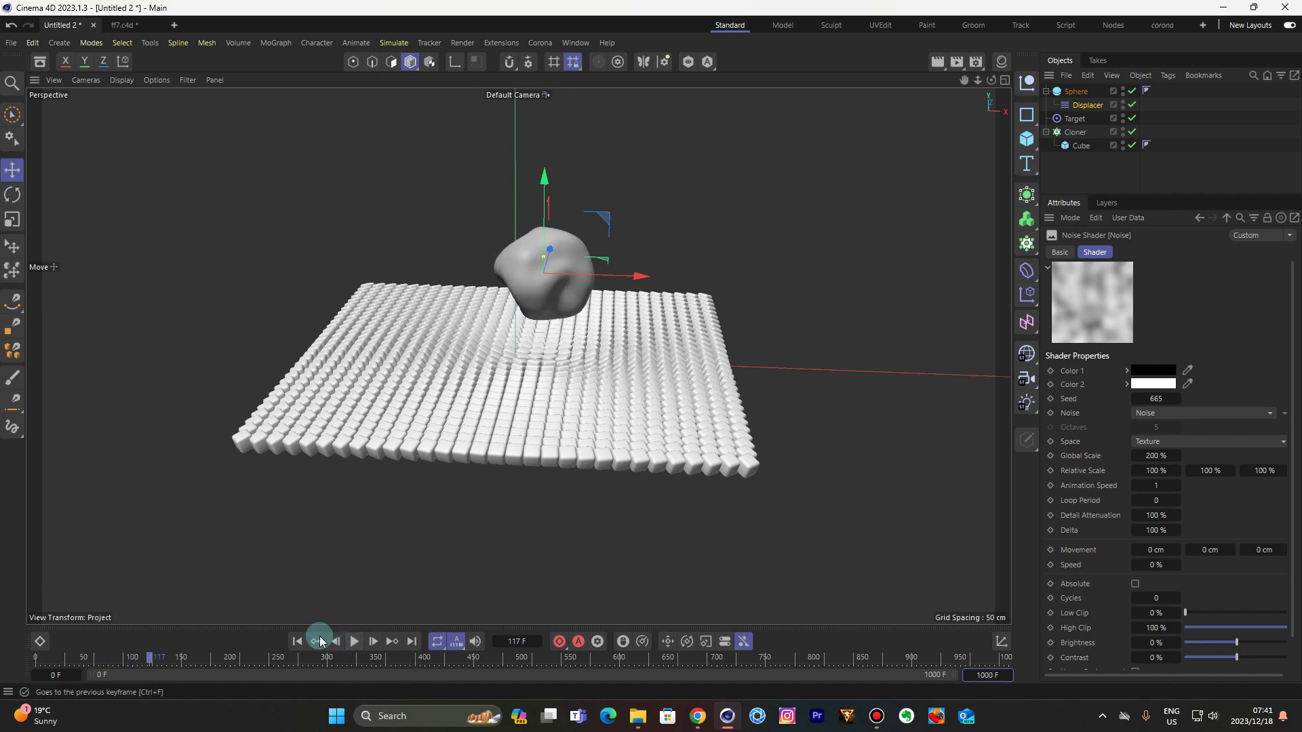
click(294, 643)
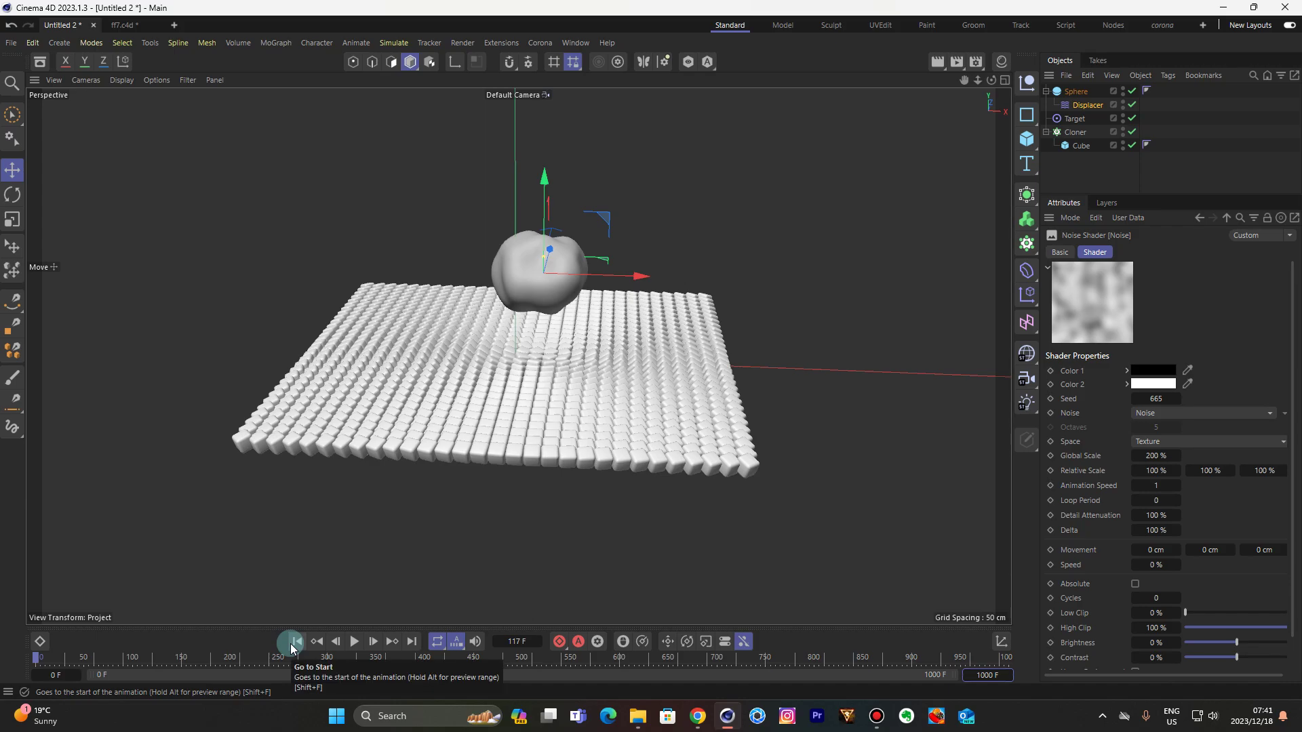
click(1062, 60)
mouse_move(991, 80)
mouse_down()
mouse_move(963, 95)
mouse_move(991, 80)
mouse_up()
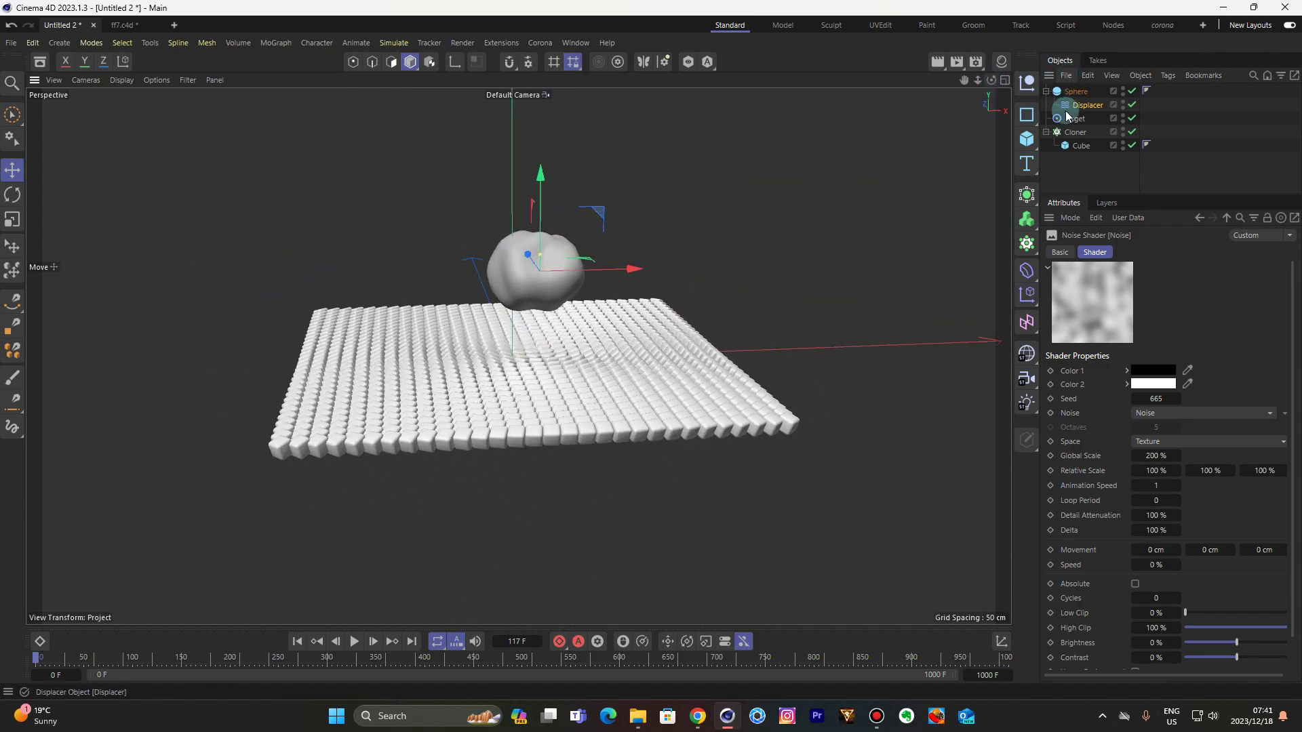
Add a Plain effector to the cube Cloner
click(1065, 133)
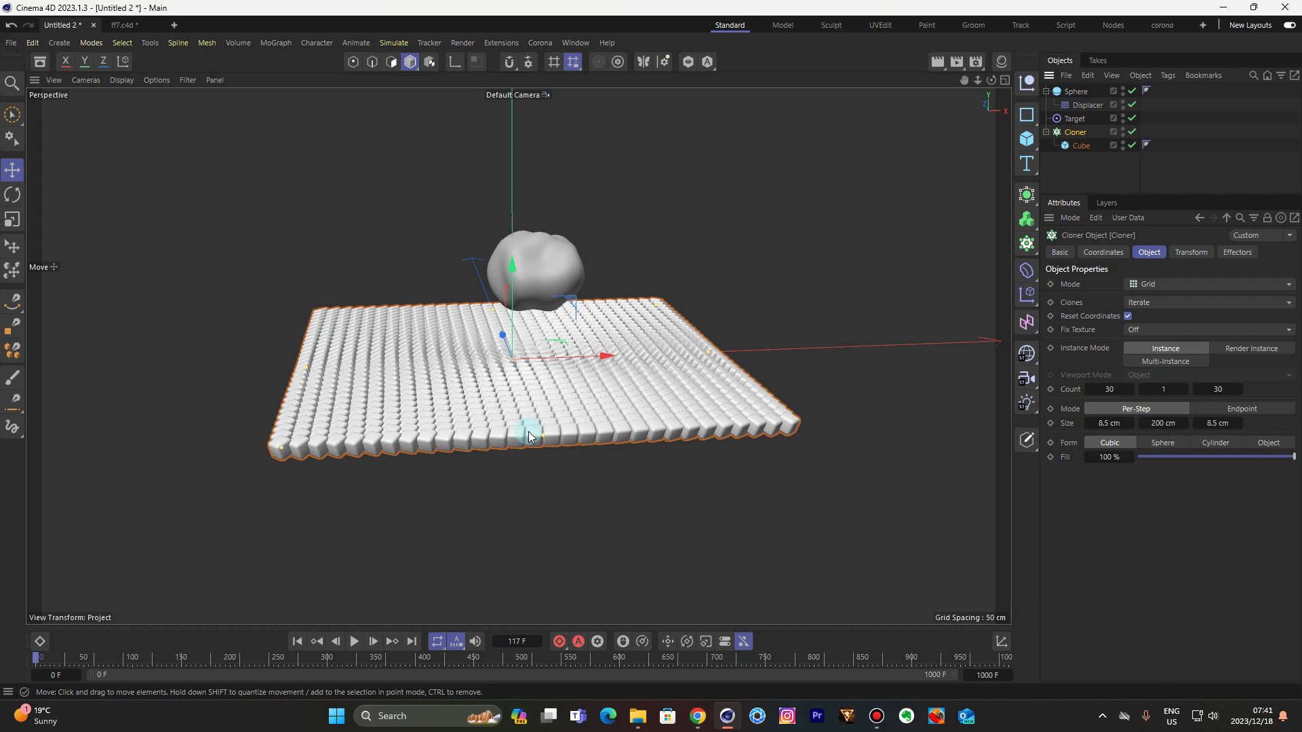
click(281, 43)
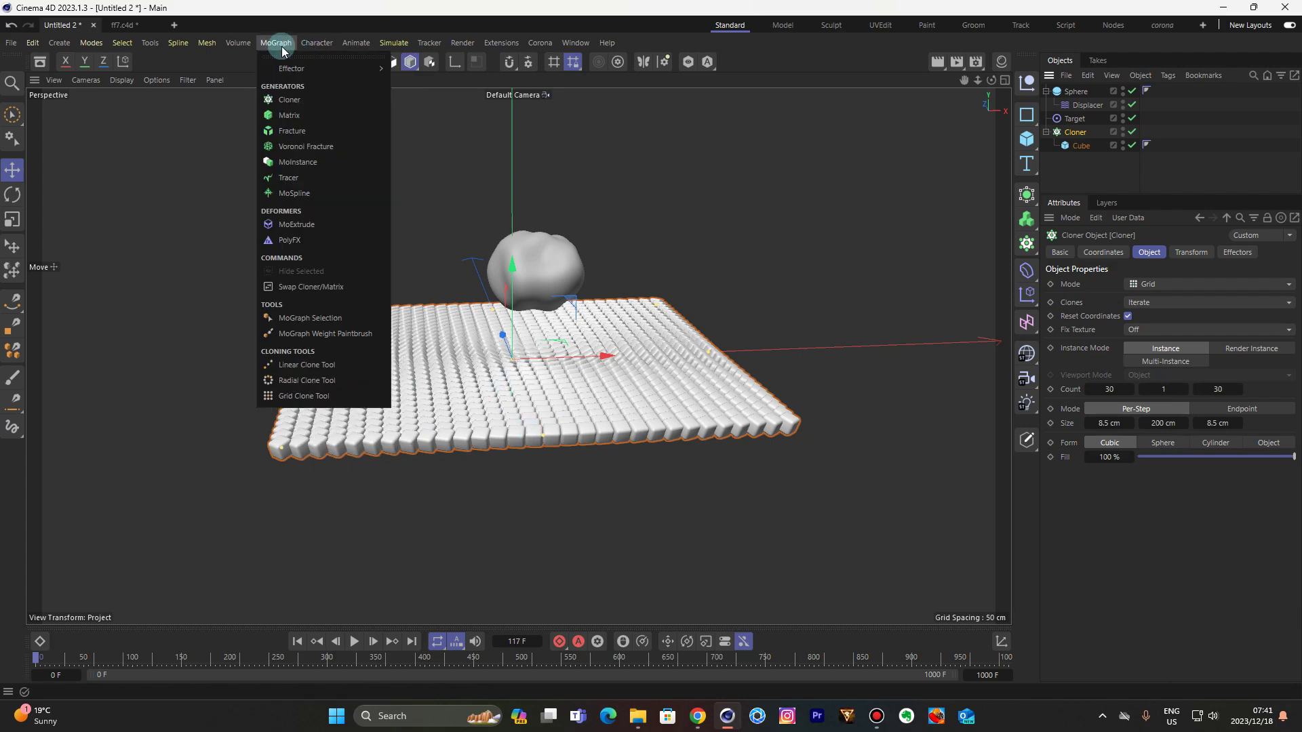
mouse_move(296, 70)
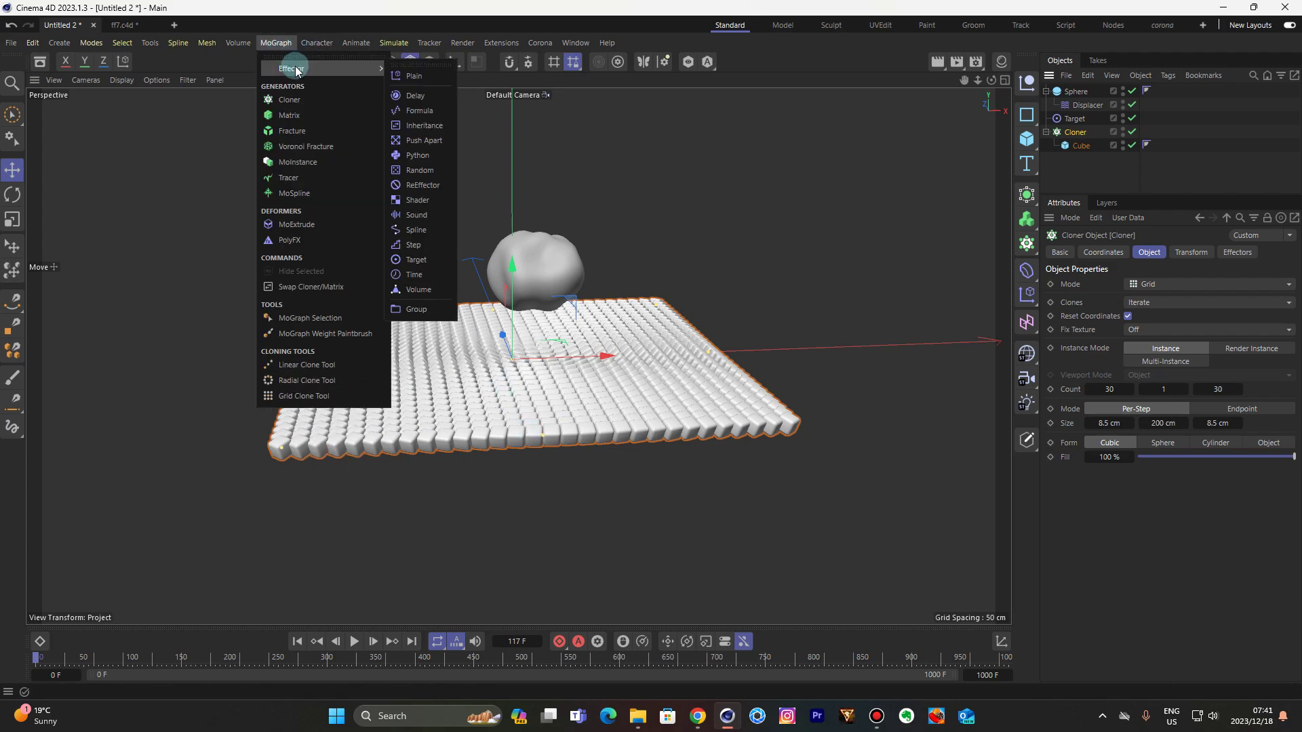
click(407, 76)
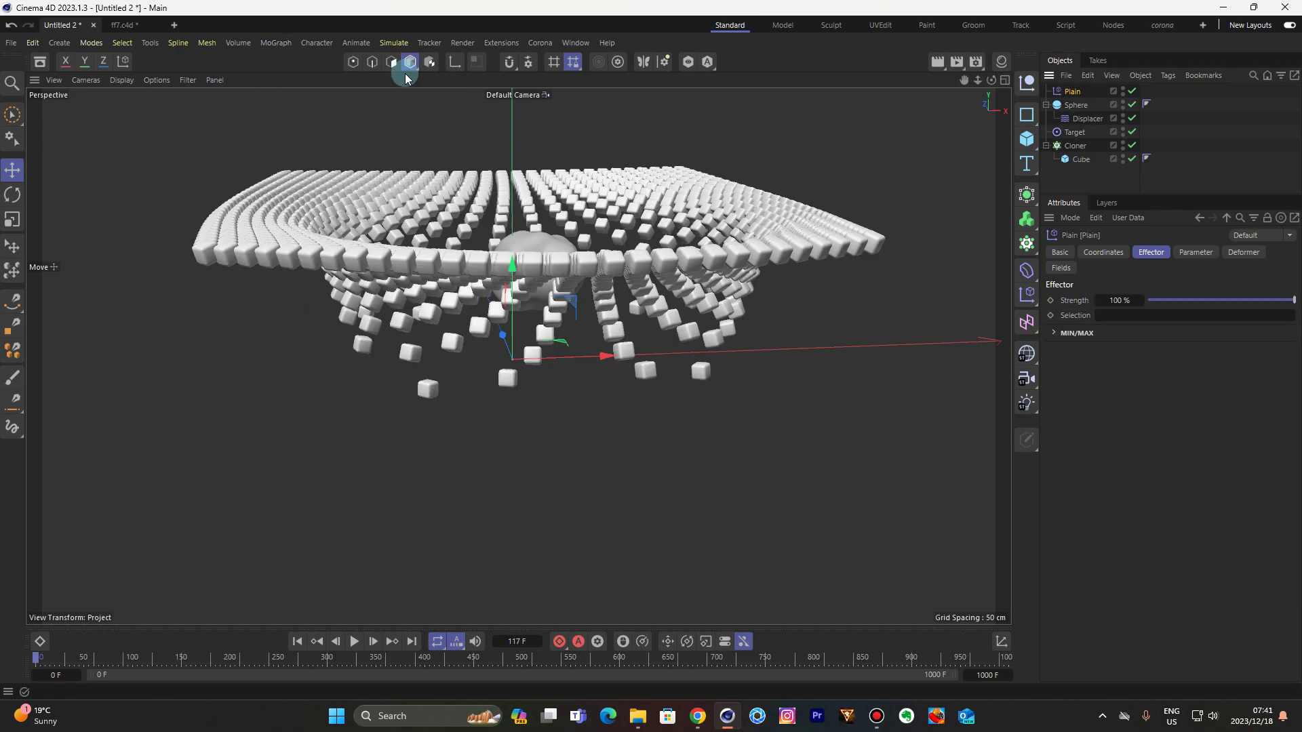
drag(964, 80, 964, 190)
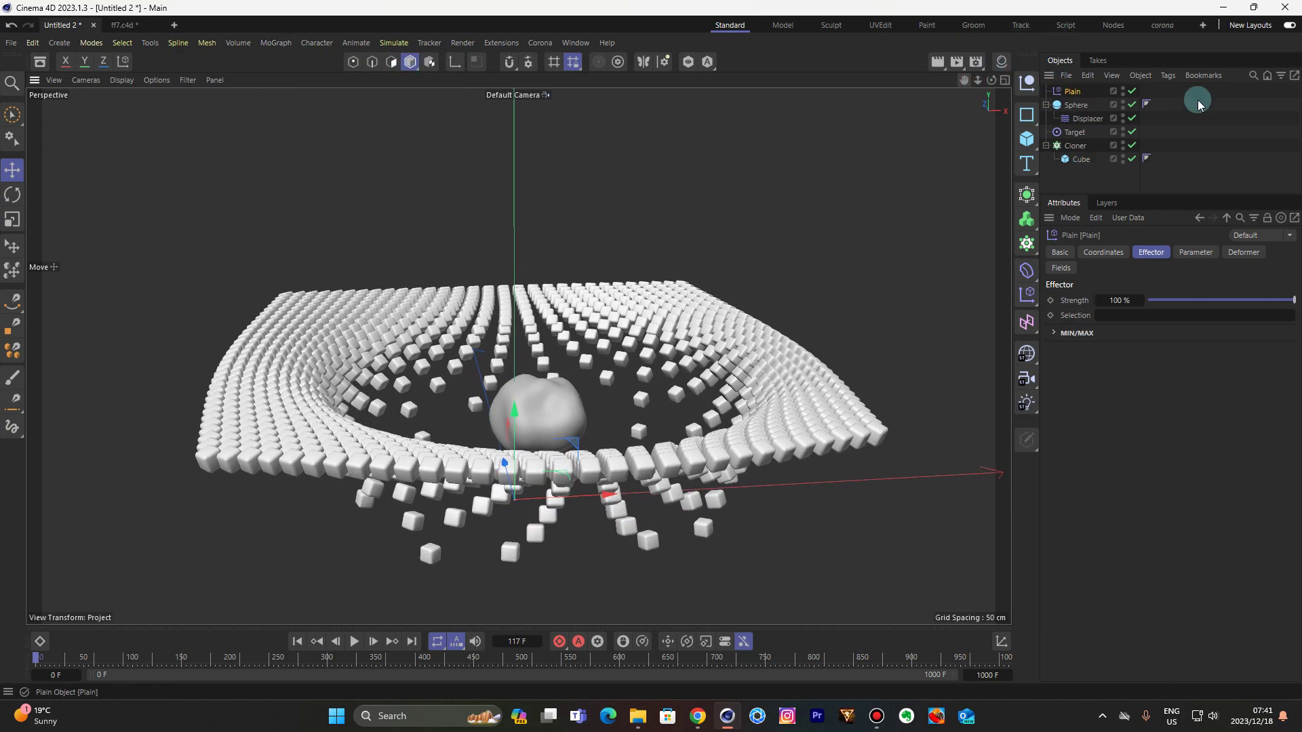
Lower the Plain effector's Strength to 50%
click(1196, 252)
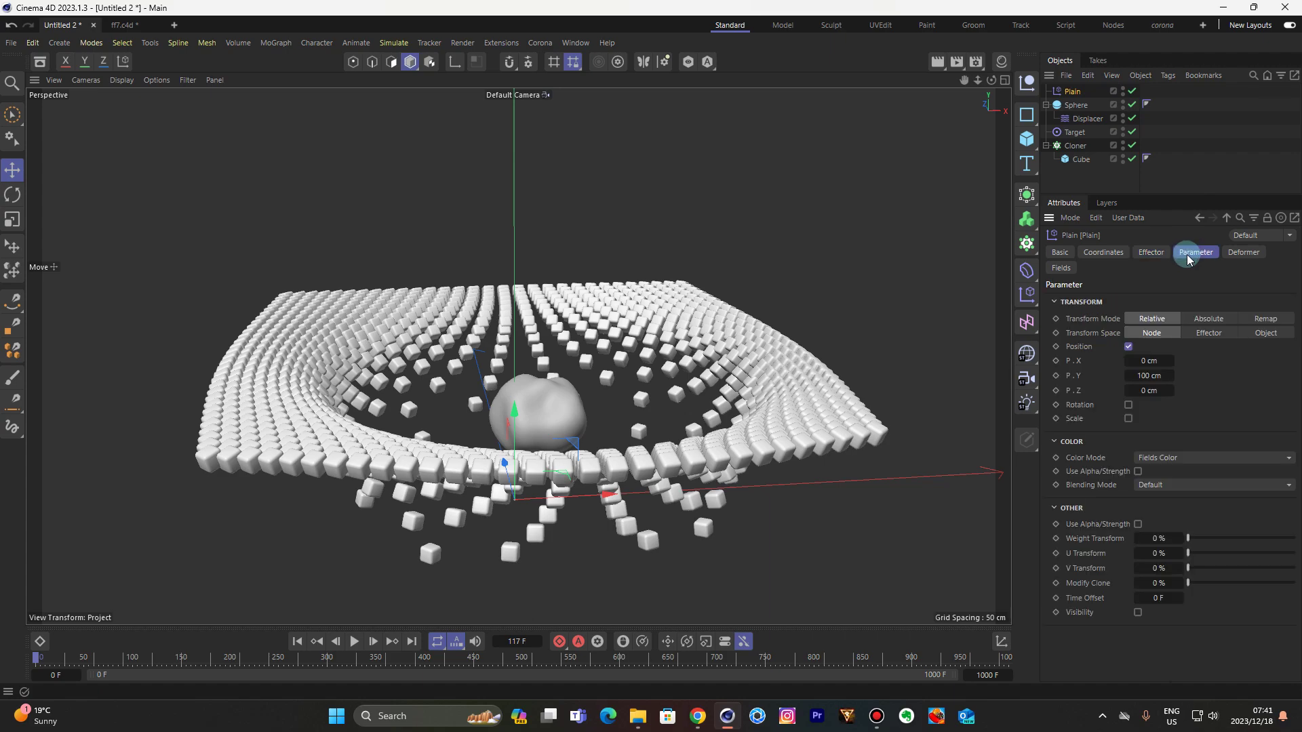
drag(1012, 245, 907, 247)
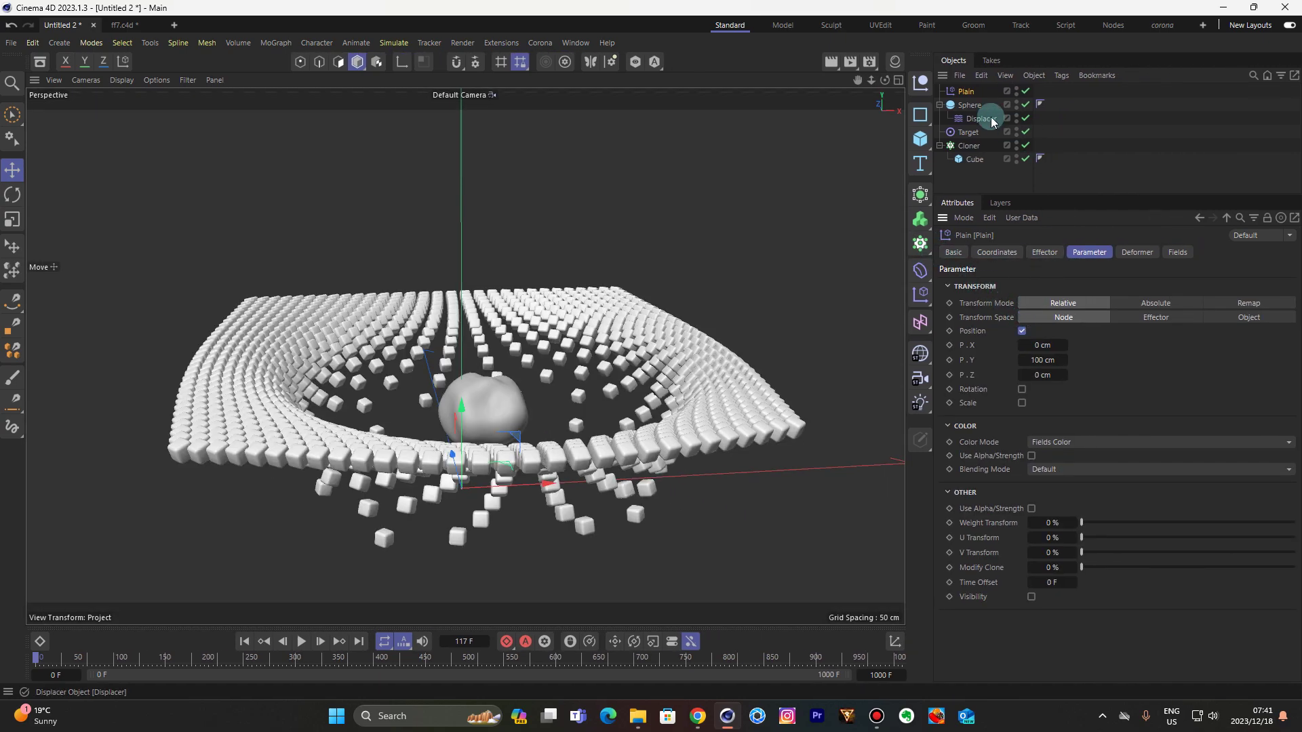
click(1048, 253)
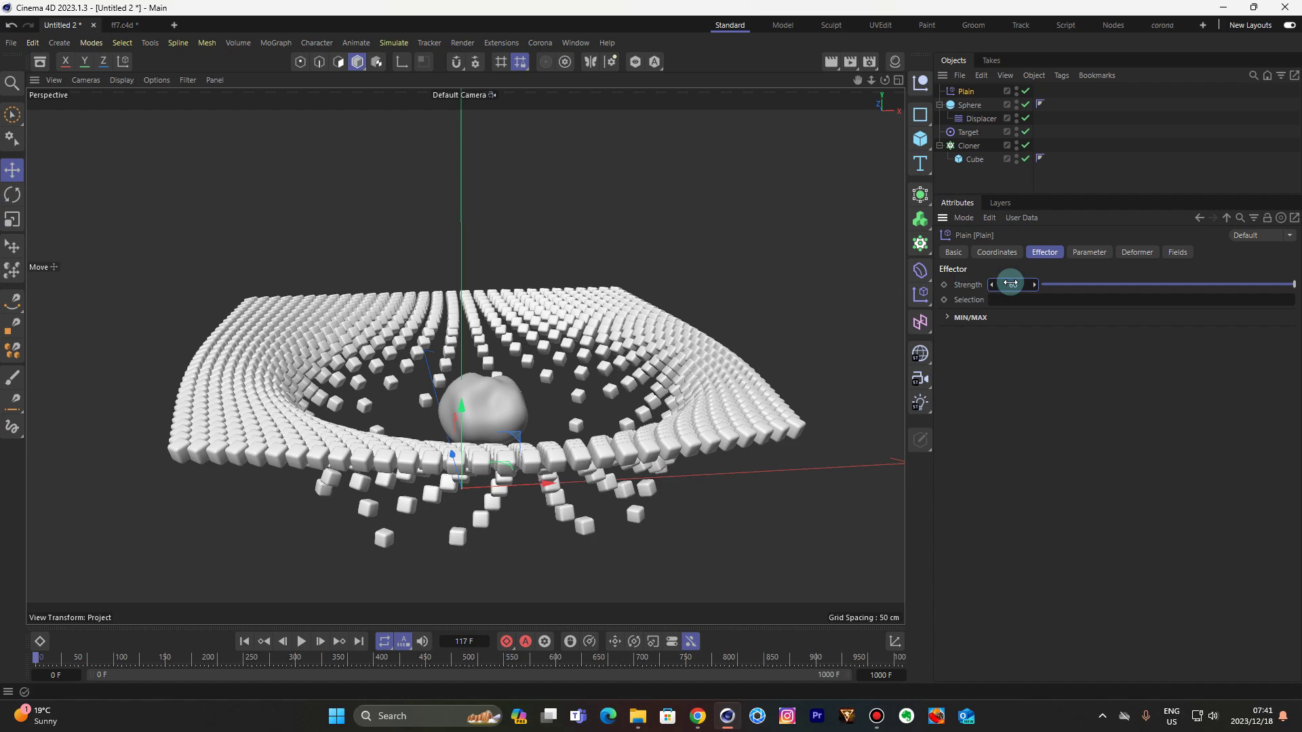
drag(1010, 283, 1009, 283)
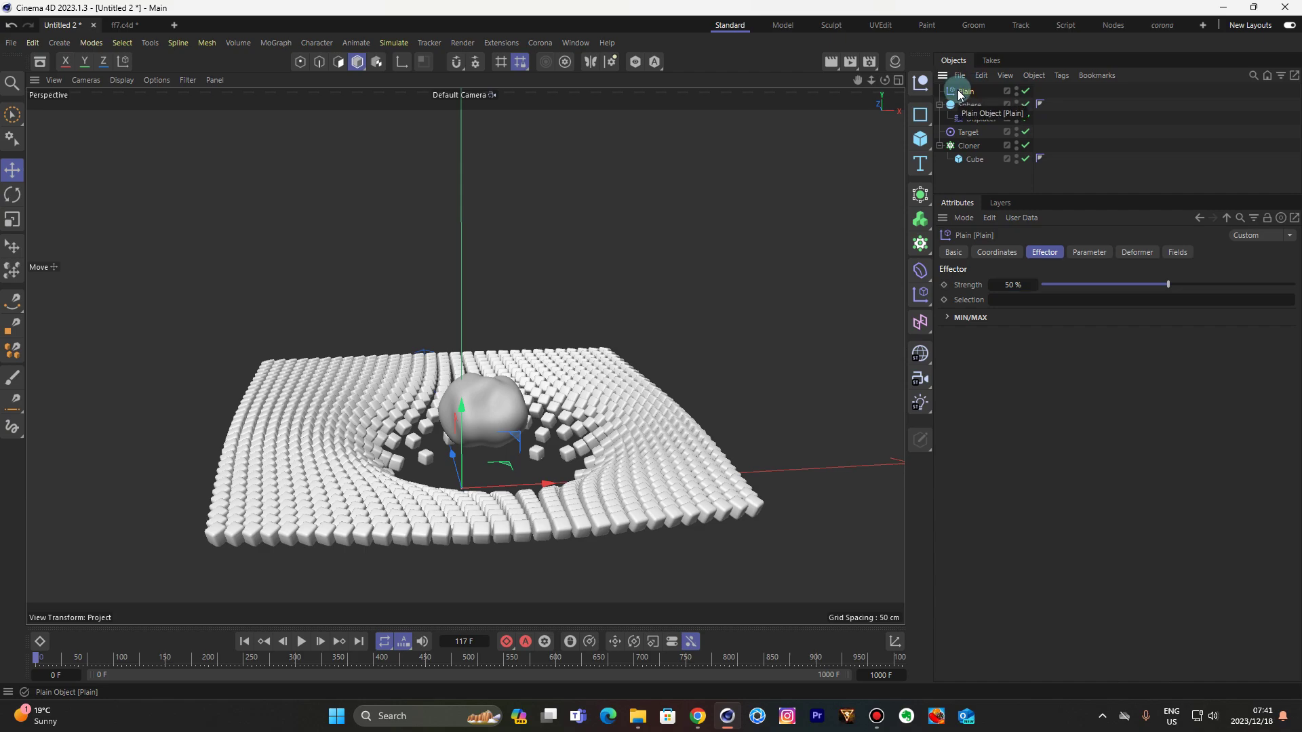
Add a Shader Field with a Noise shader to the Plain effector's Fields
click(1177, 252)
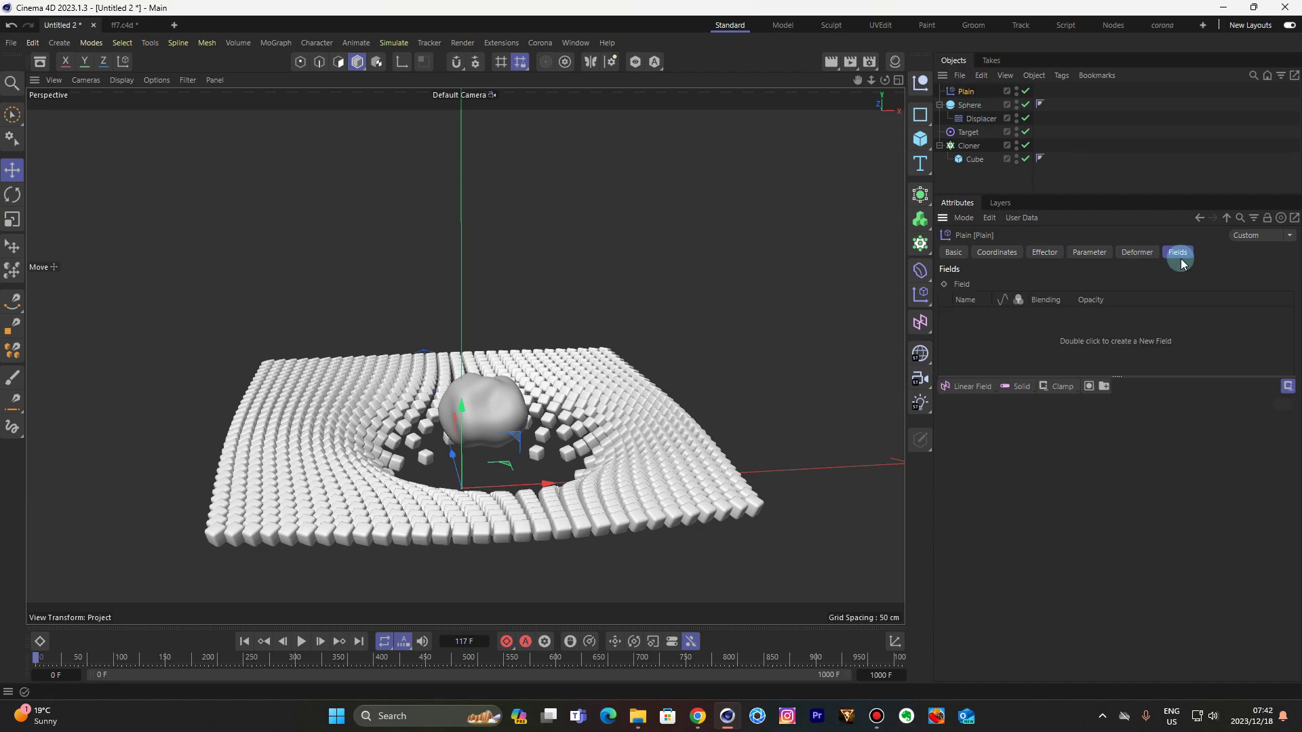
click(991, 392)
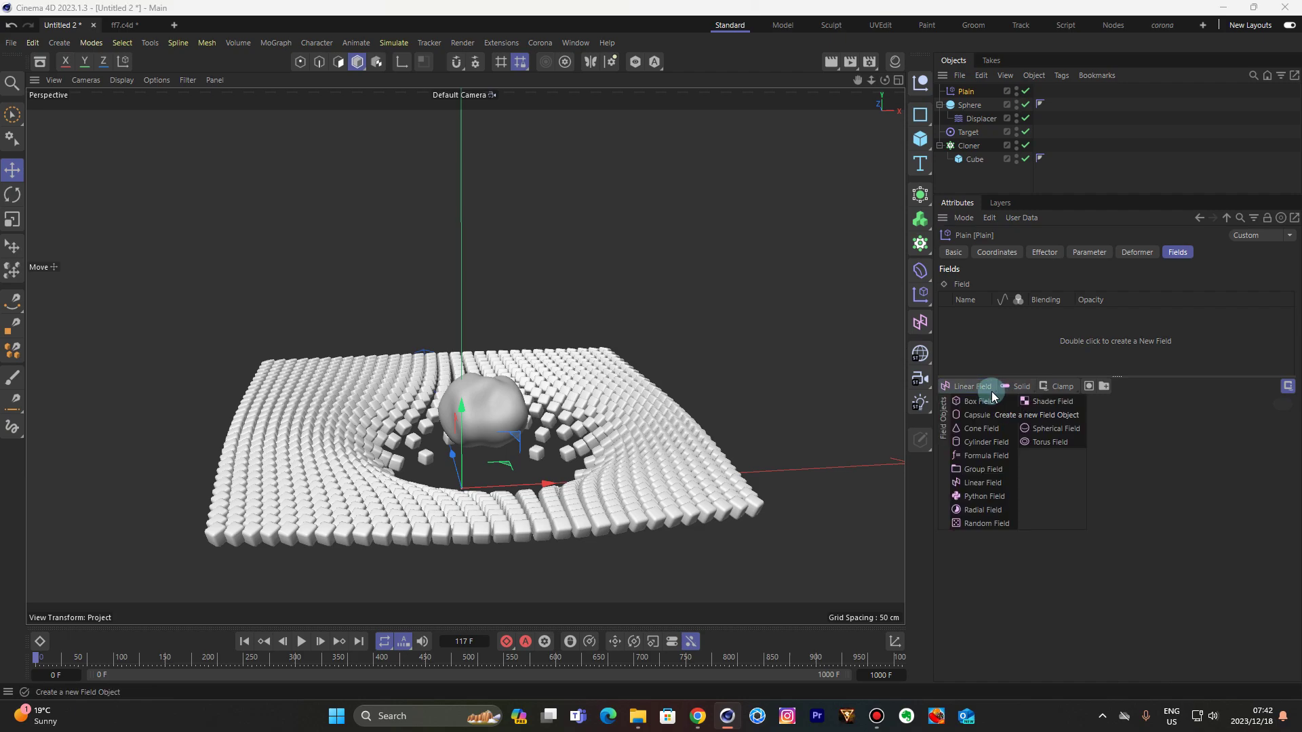
click(1035, 405)
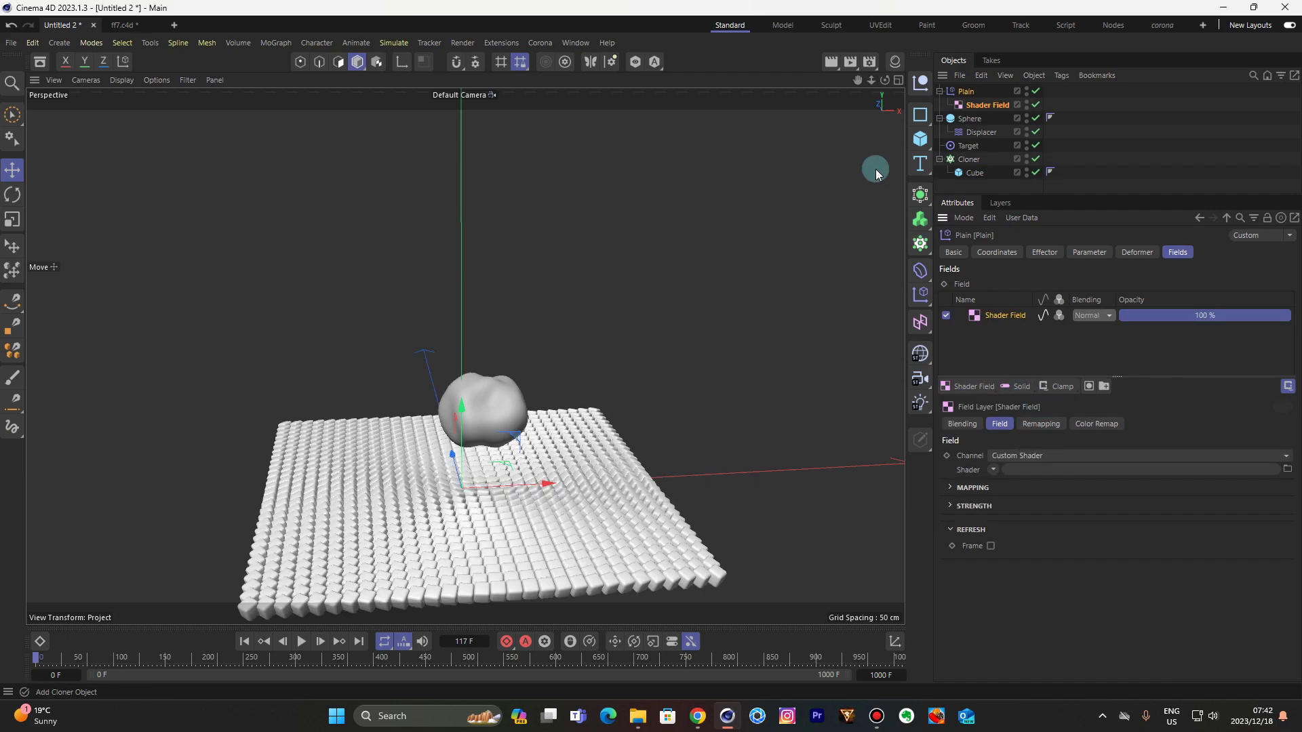
drag(857, 80, 870, 74)
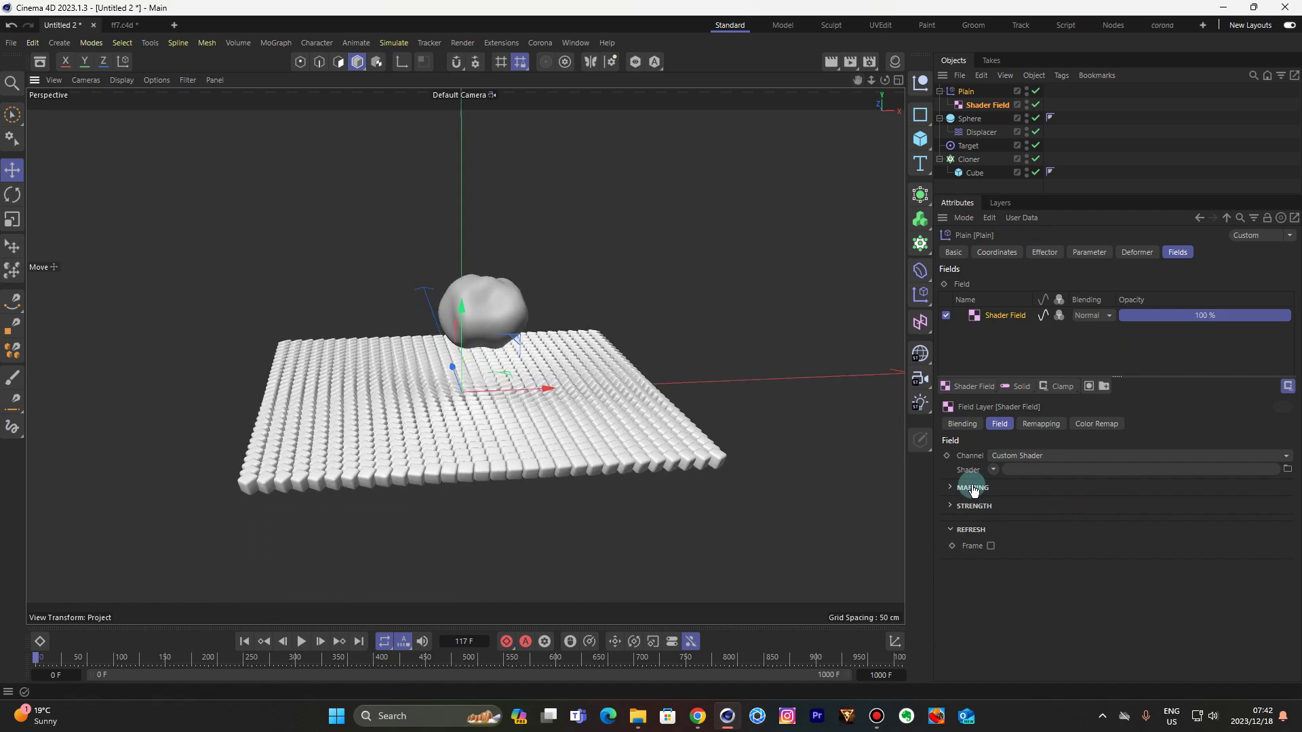
click(995, 470)
click(1024, 221)
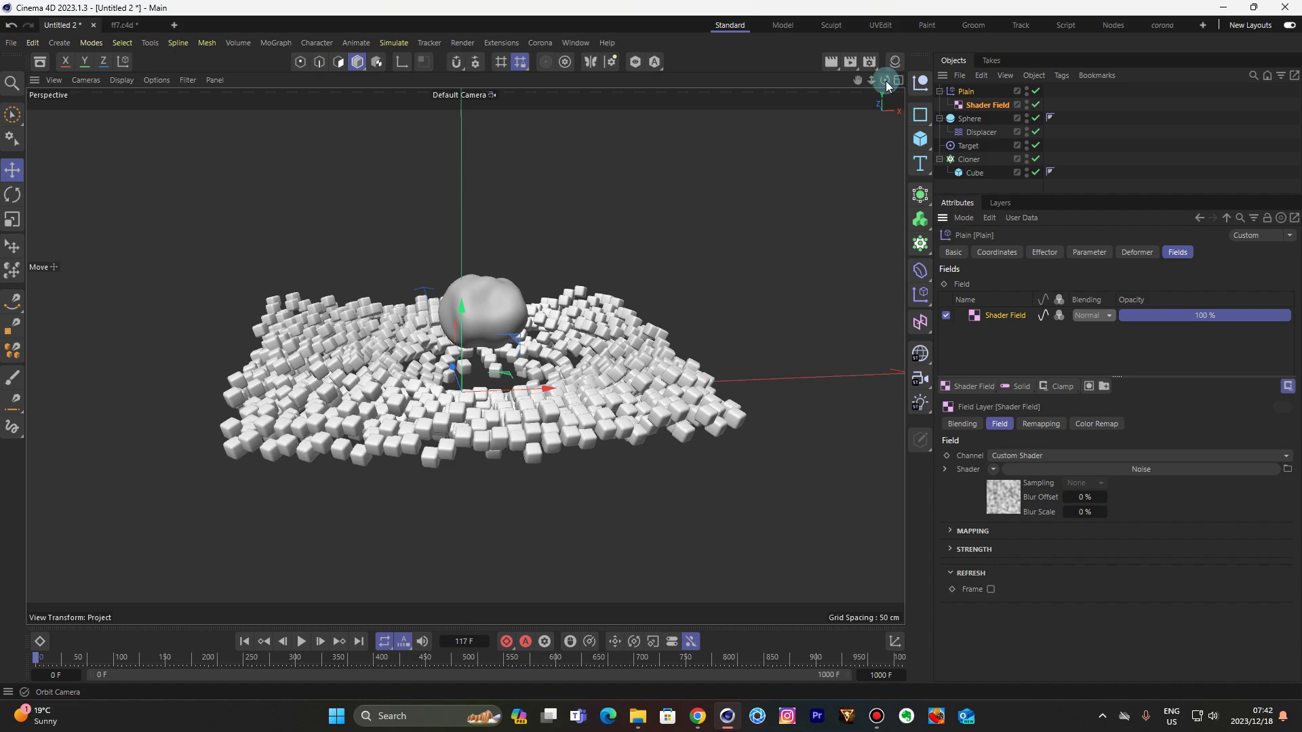
mouse_move(885, 80)
mouse_down()
mouse_move(879, 119)
mouse_move(886, 85)
mouse_up()
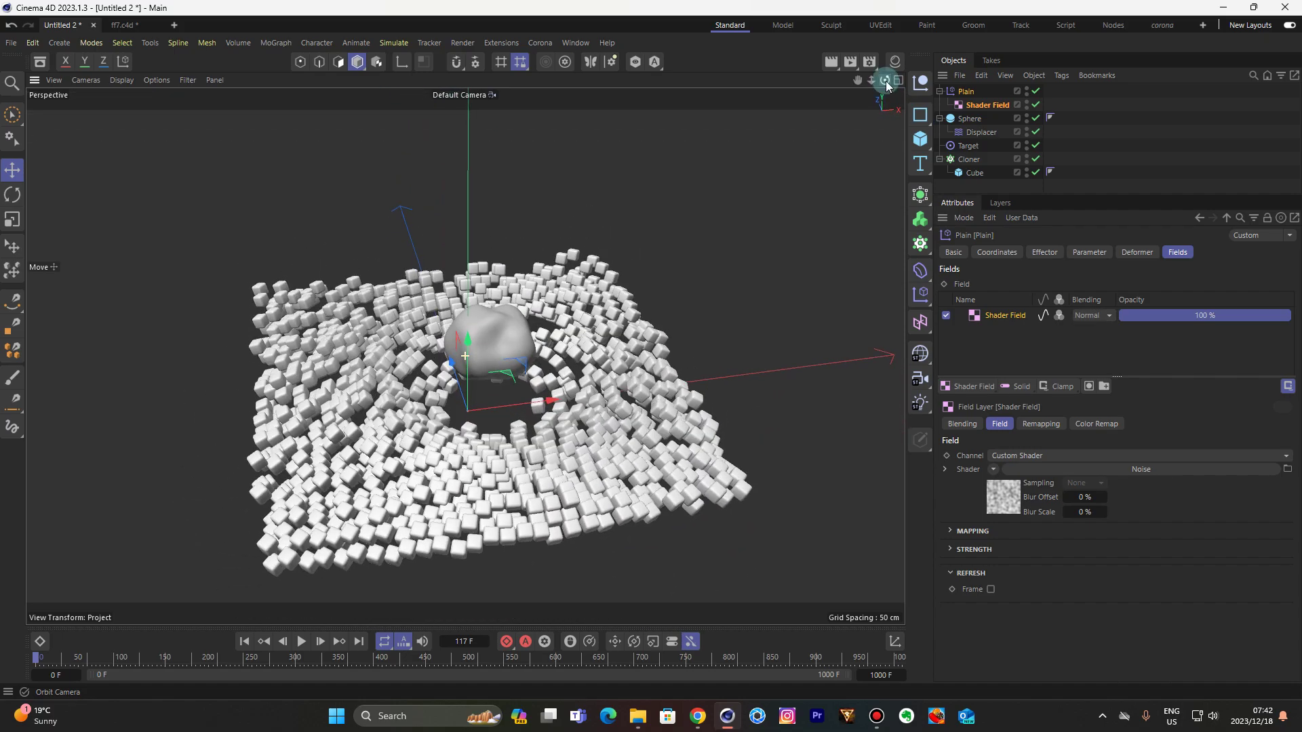
Set the Cloner's Count X and Z to 50 each
click(964, 160)
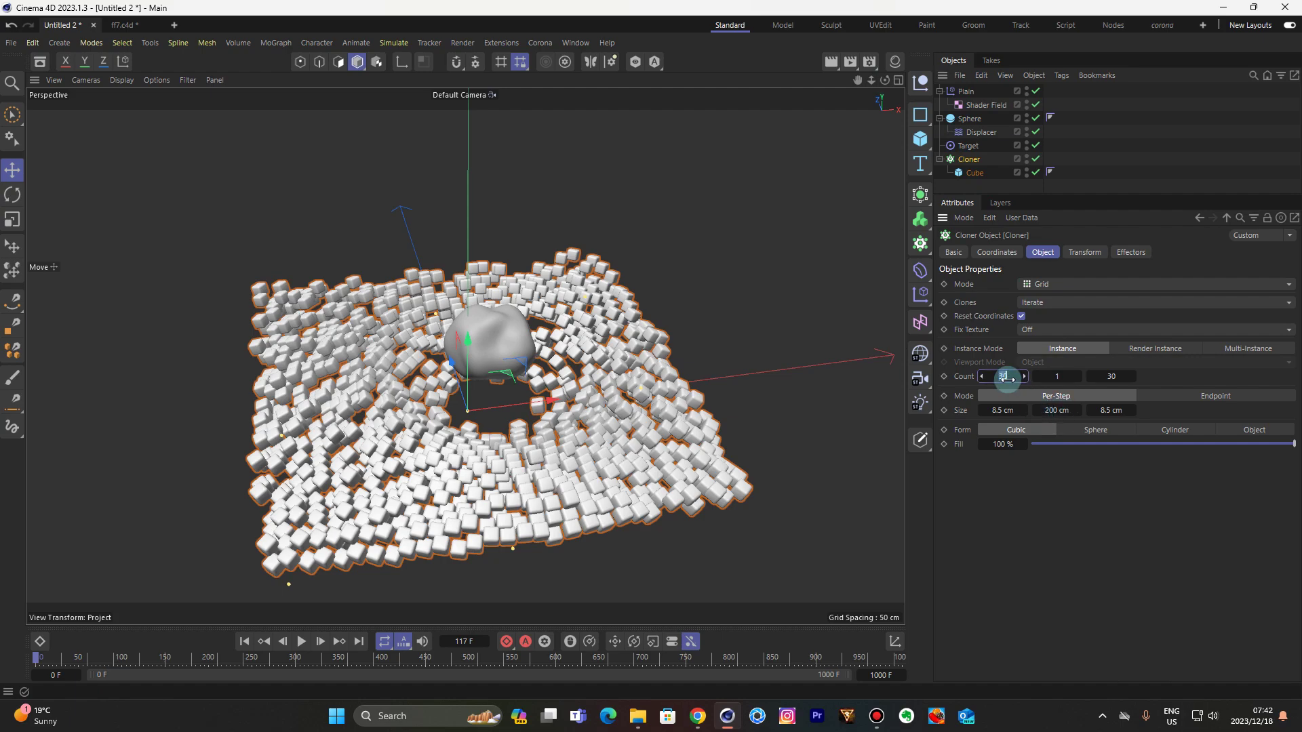
drag(1006, 379, 1007, 379)
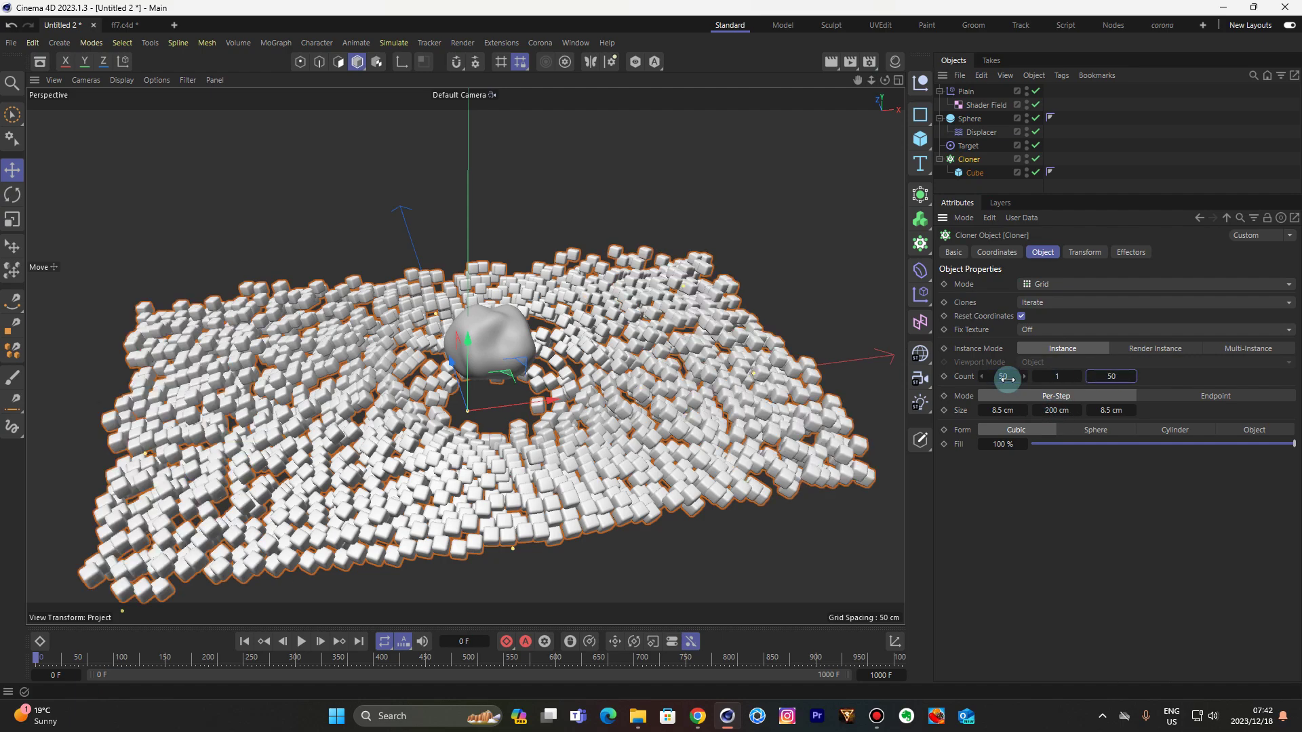
mouse_move(885, 80)
mouse_down()
mouse_move(871, 73)
mouse_move(887, 88)
mouse_up()
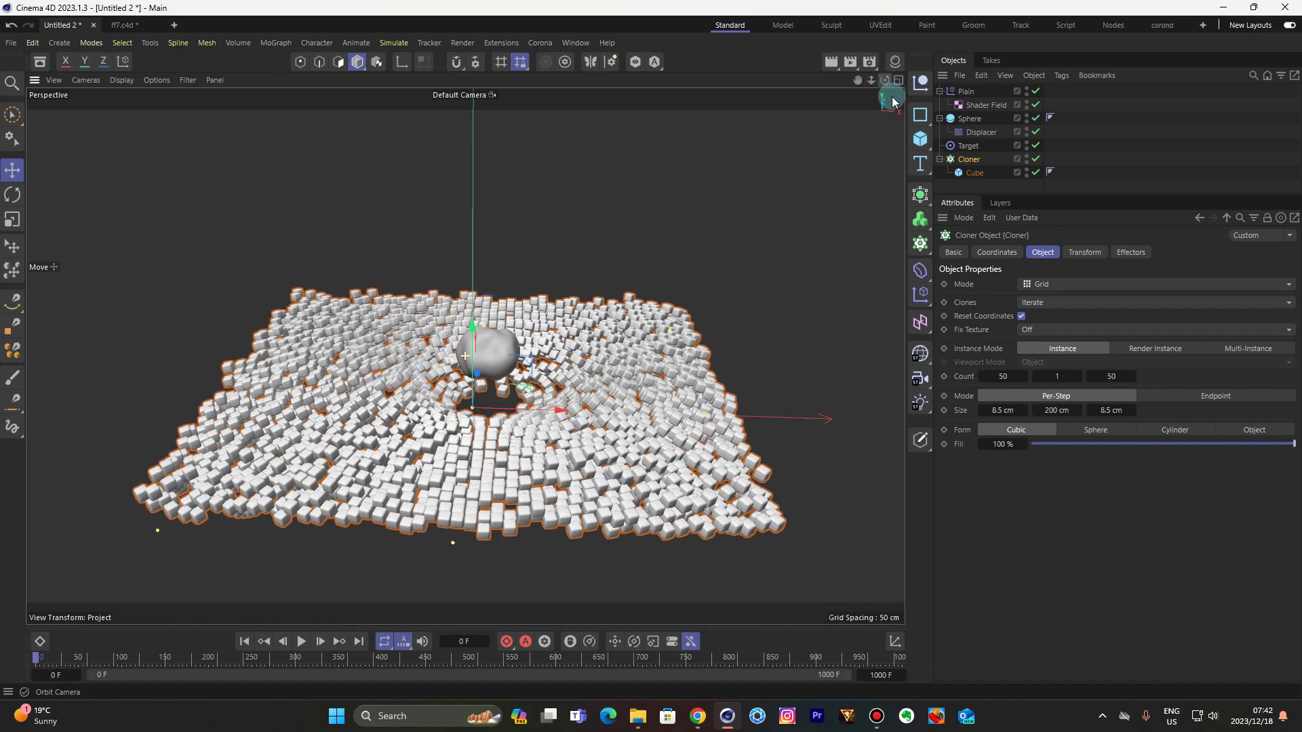
click(976, 106)
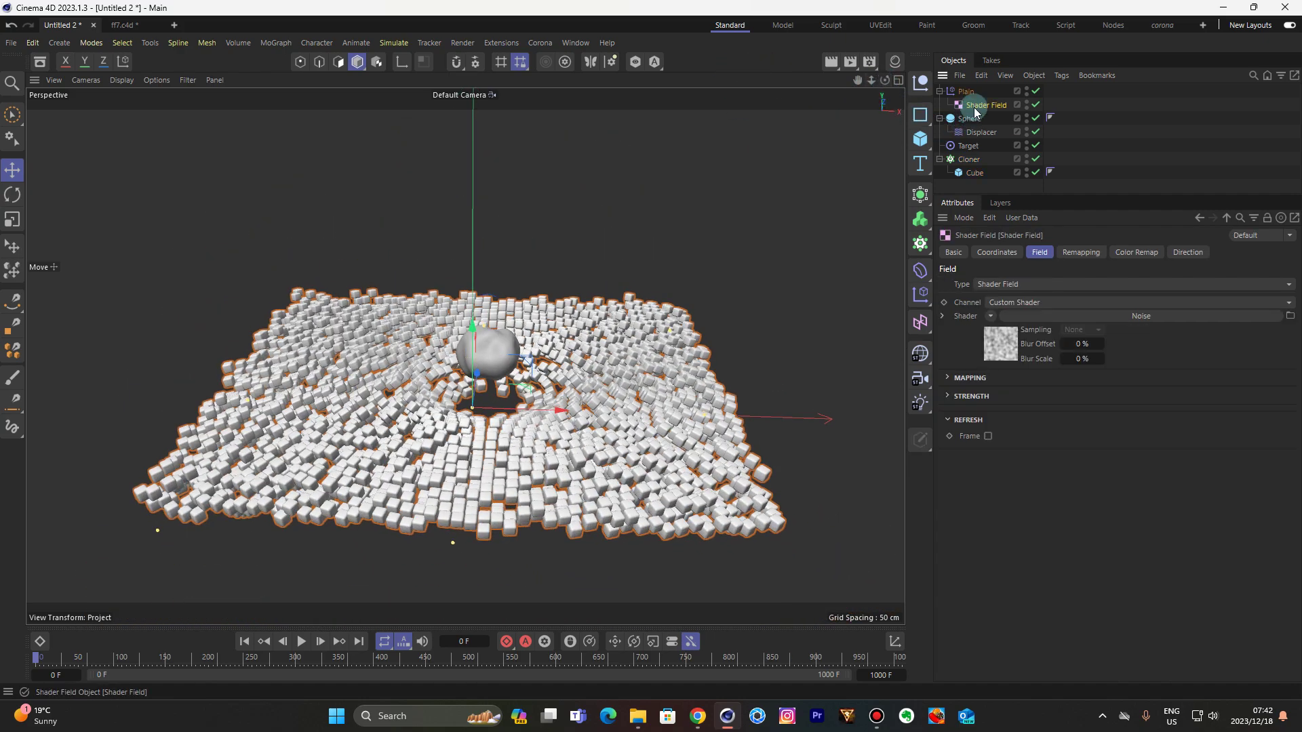
Play the Shader Field's Noise animation, rewind to the start, and select the Sphere
click(1139, 316)
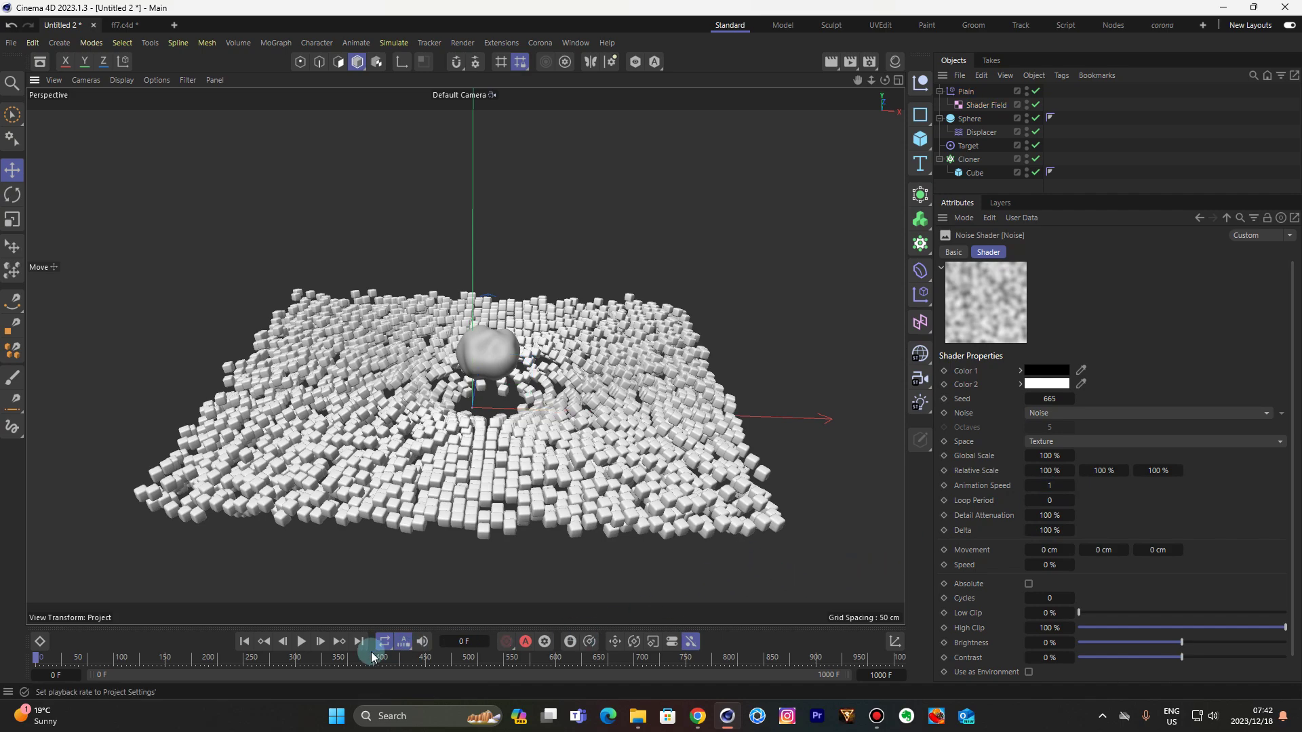
click(301, 641)
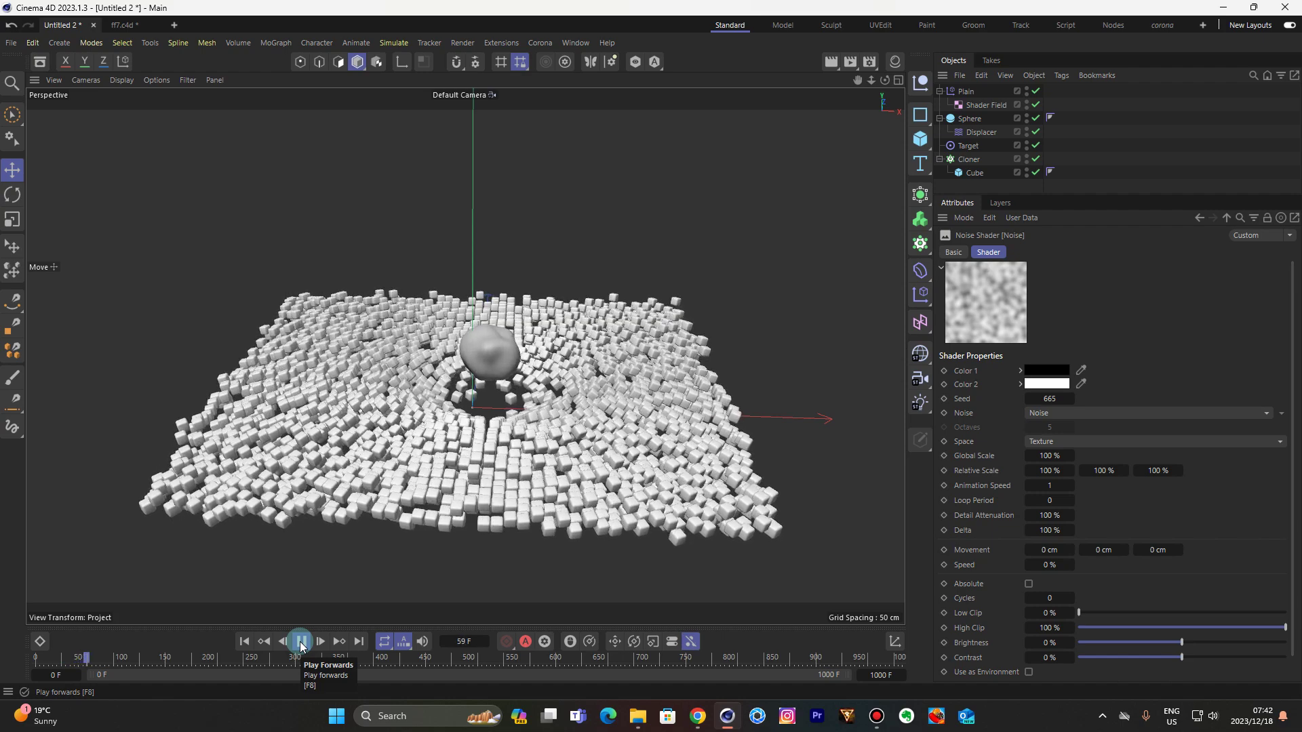
click(300, 641)
click(244, 641)
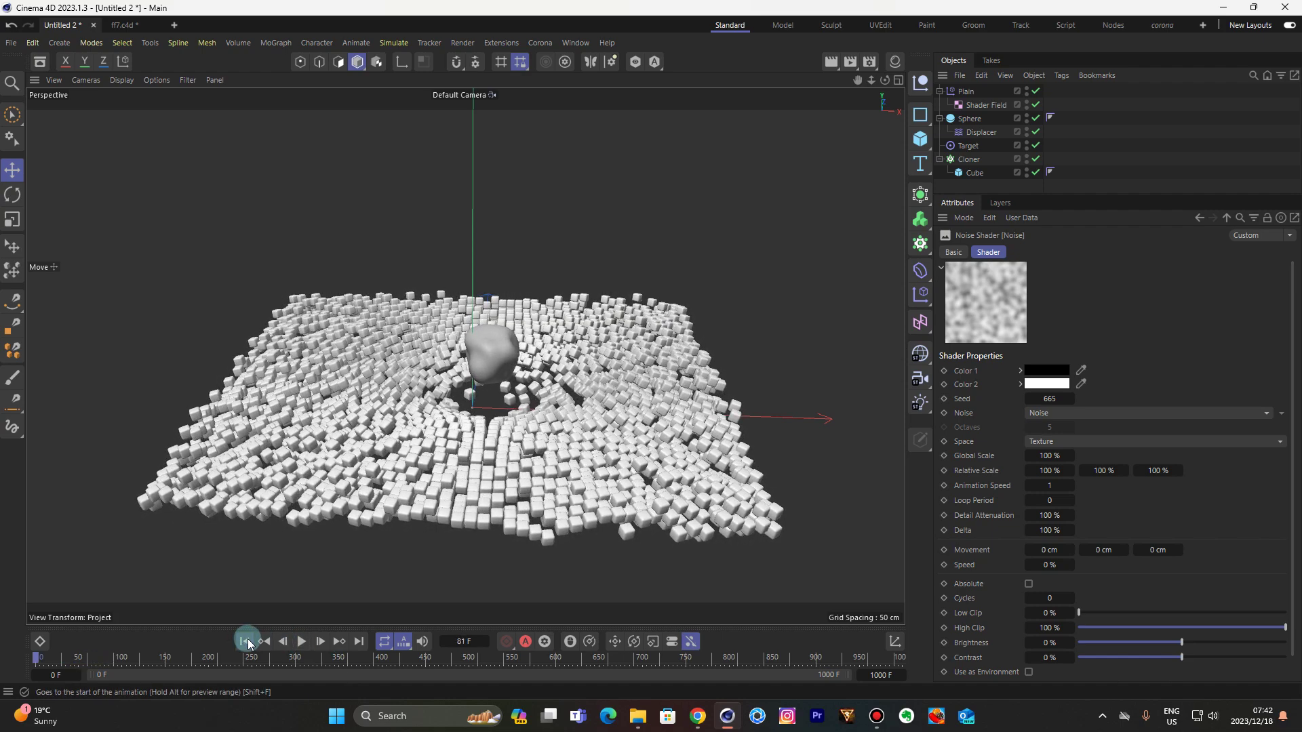
click(968, 120)
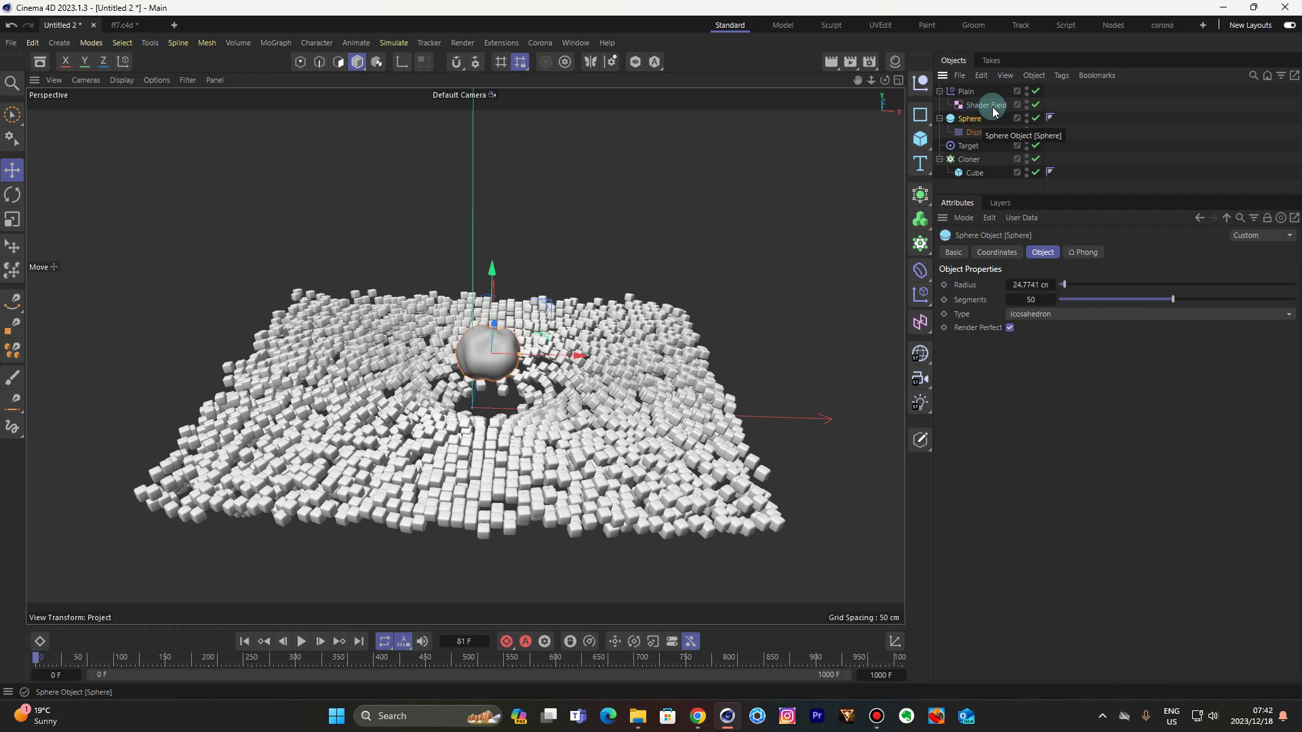
Add a Vibrate tag to the Sphere with position amplitude 350/-150/300 cm at frequency 0.5
click(1060, 76)
mouse_move(1078, 100)
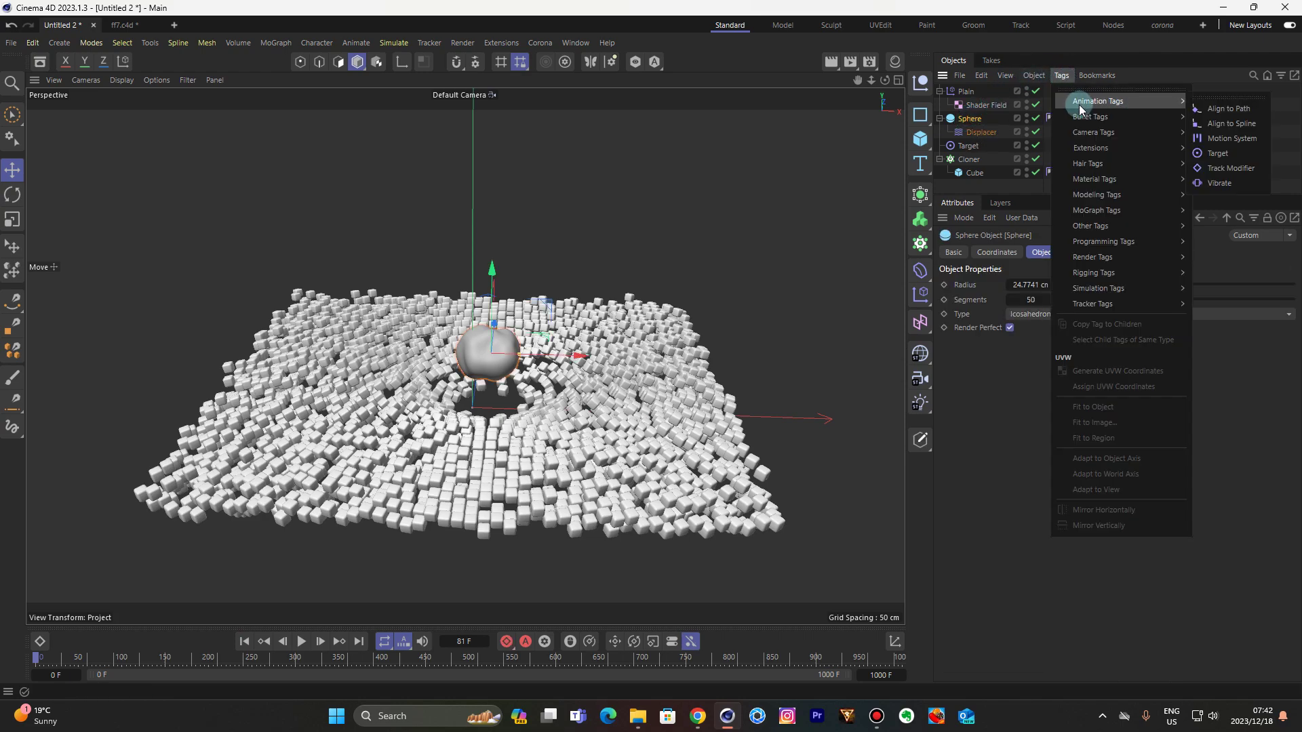
click(1218, 183)
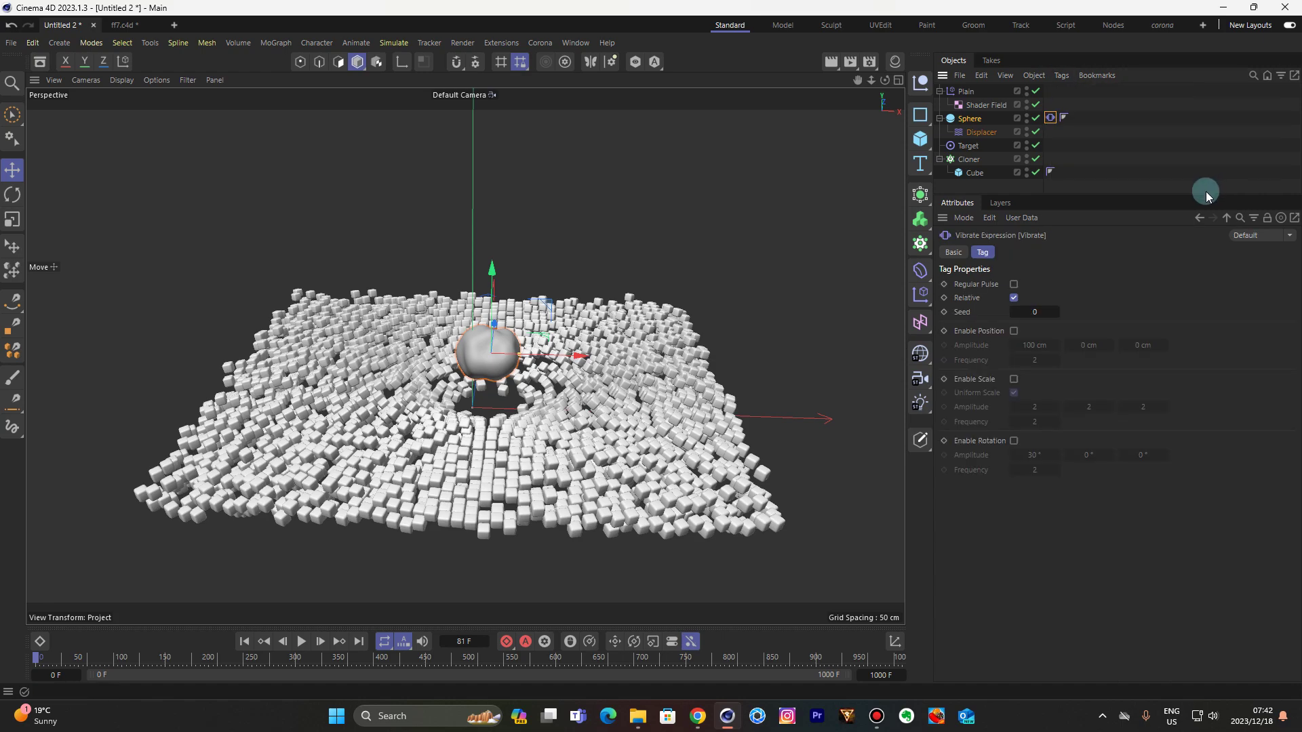
click(1013, 330)
click(1035, 345)
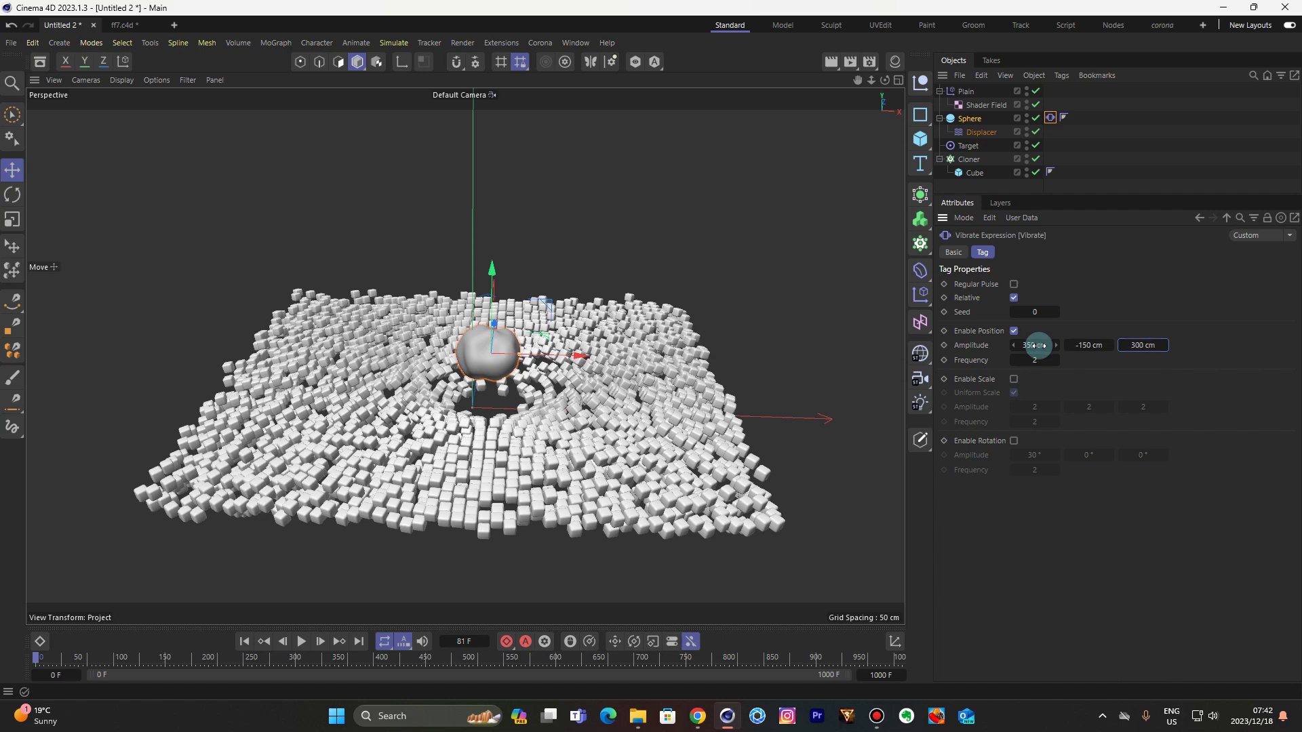
click(722, 259)
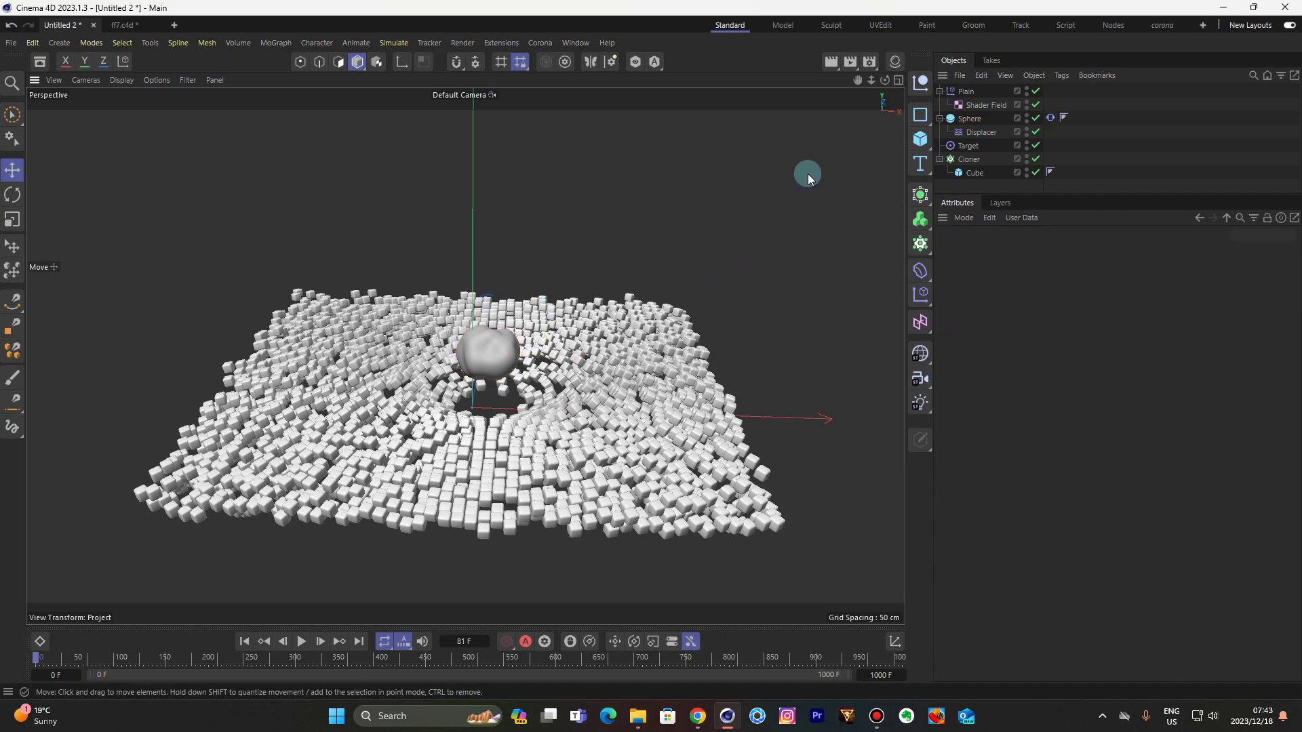
Play the animation to watch the sphere vibrate, recheck the Vibrate tag settings, and replay
click(306, 644)
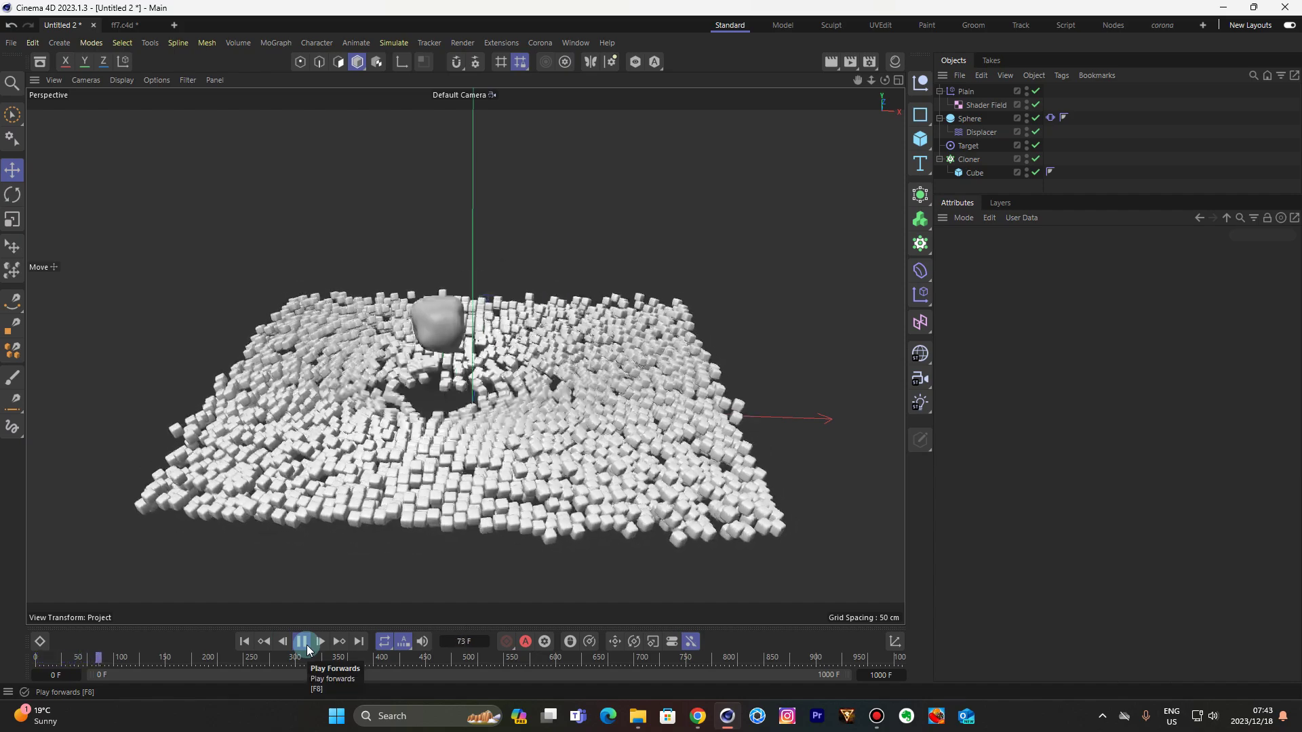
click(304, 642)
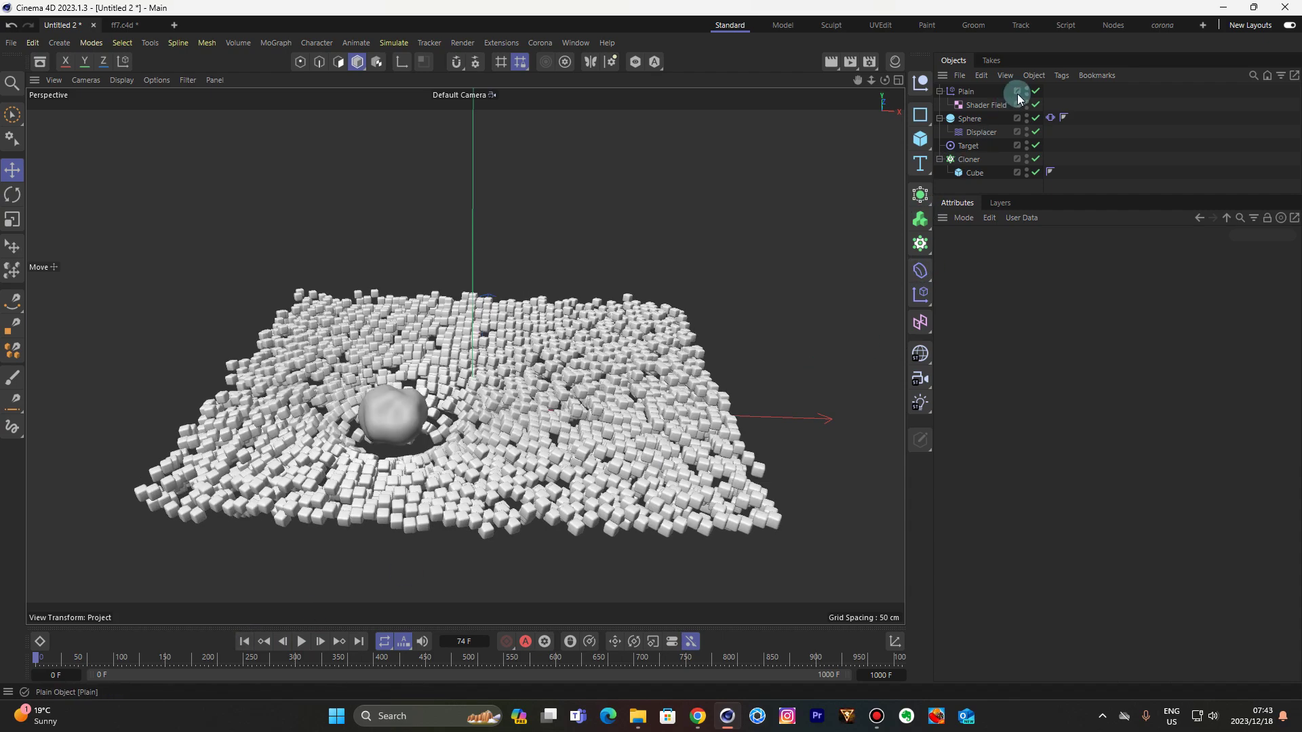
click(1050, 118)
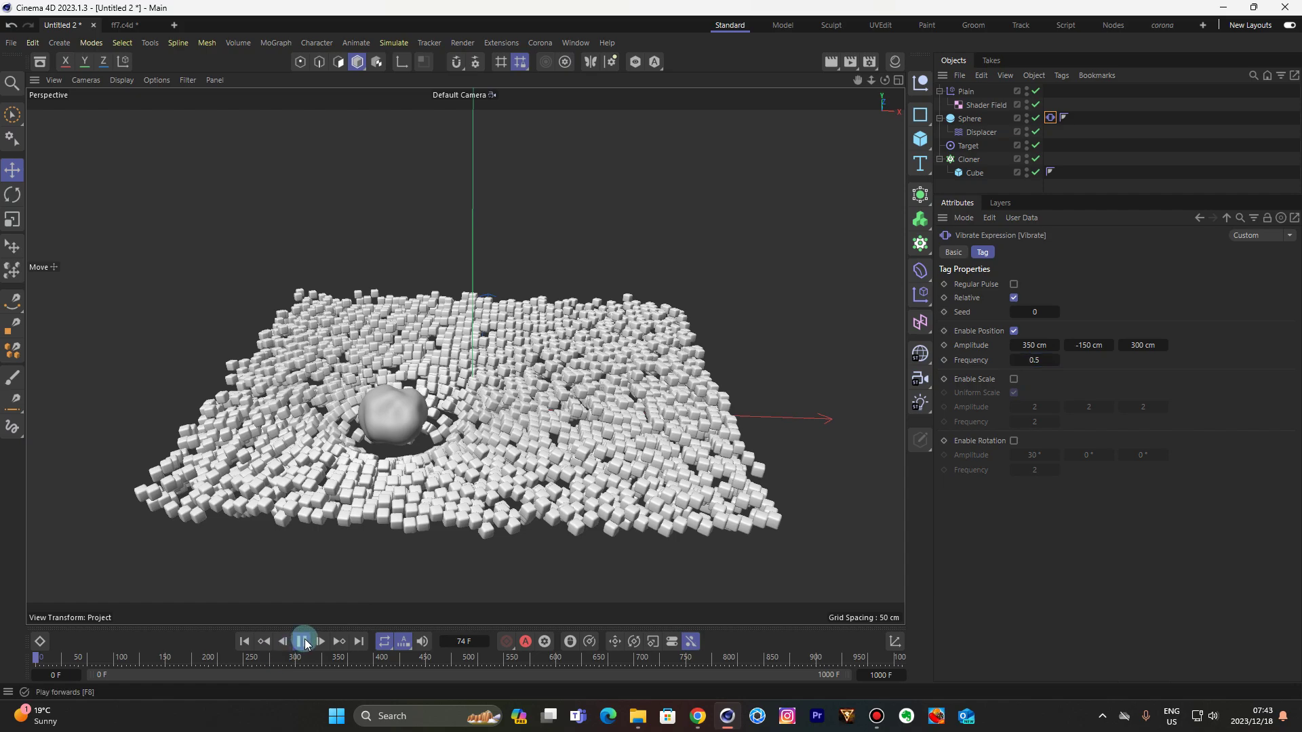
click(302, 642)
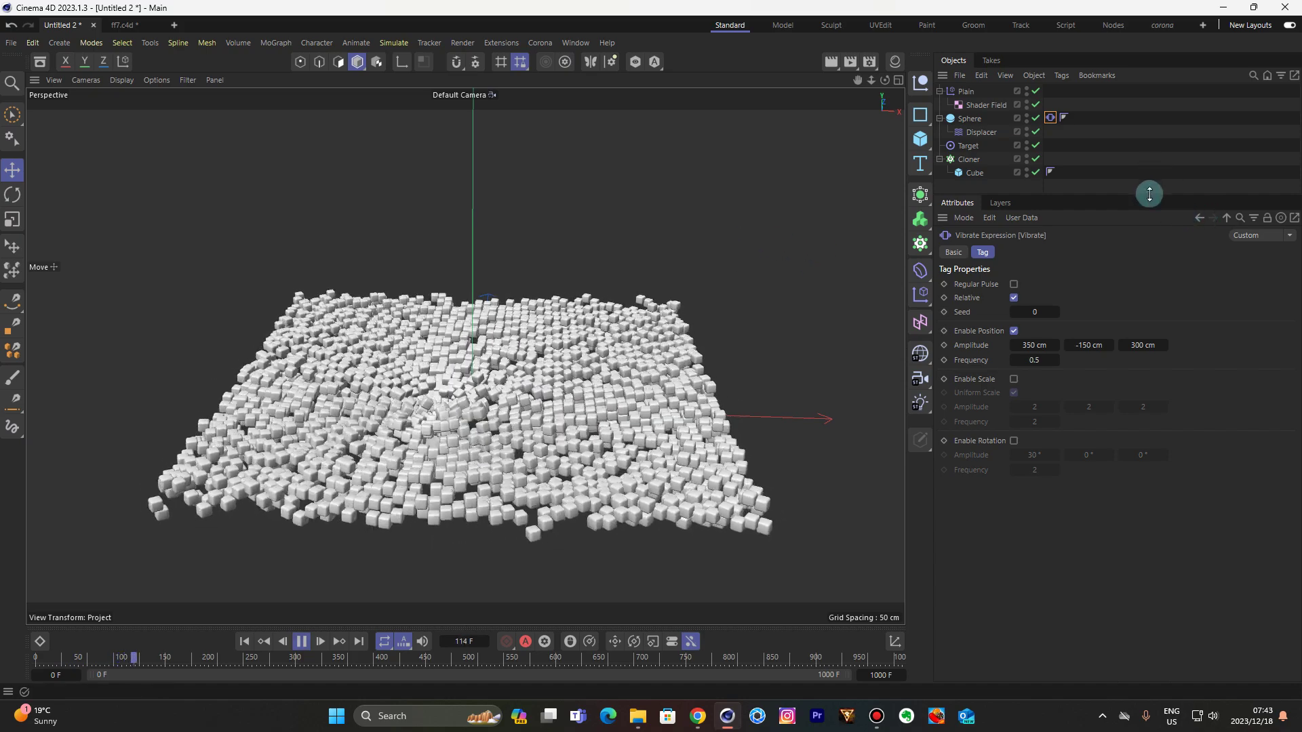
Enlarge the object list, select the Target effector, view the moving hollow from a steeper angle, then select the Cloner
drag(1151, 194, 1162, 374)
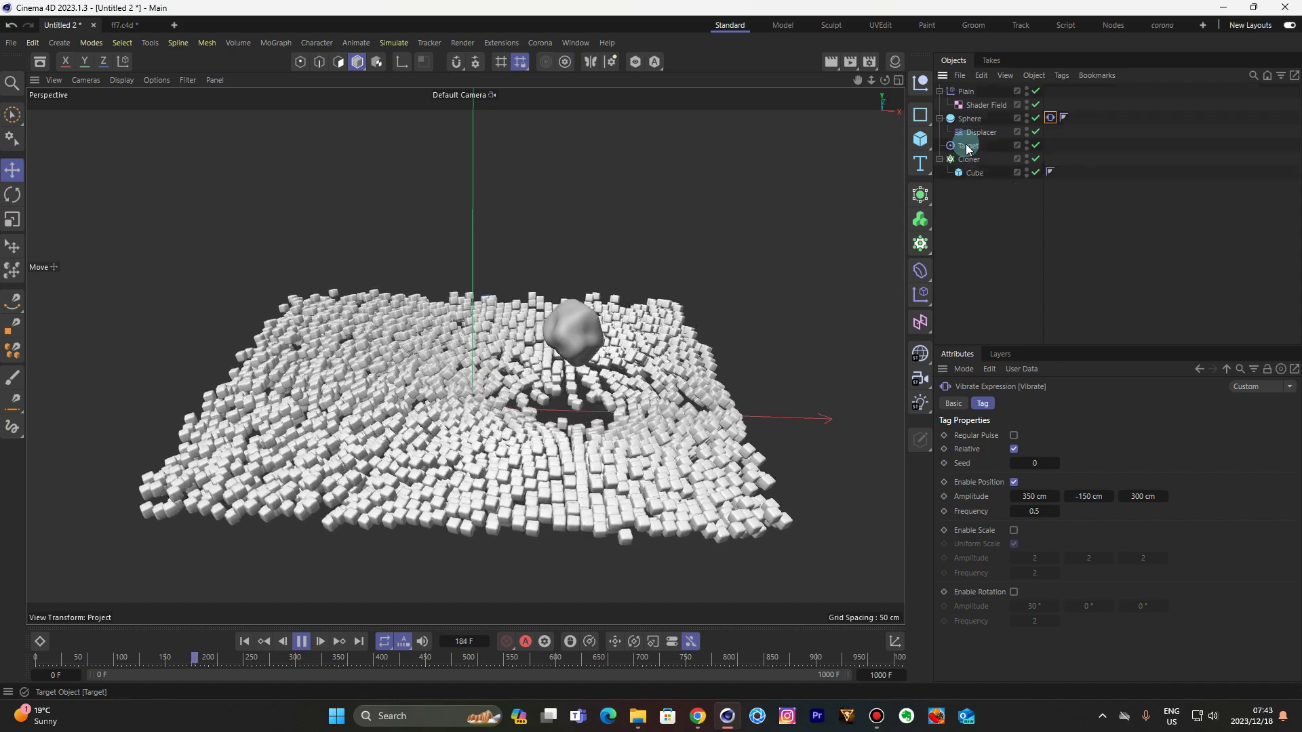
click(968, 146)
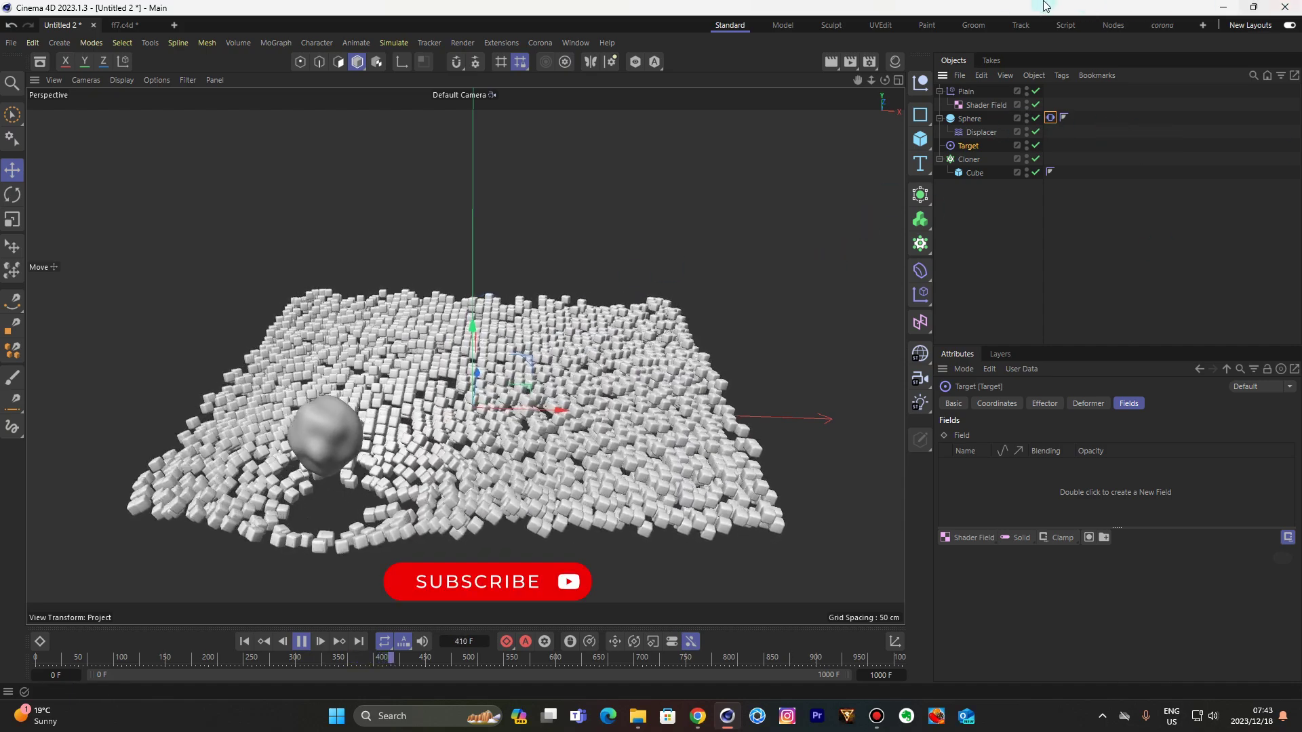
mouse_move(885, 80)
mouse_down()
mouse_move(820, 102)
mouse_move(888, 102)
mouse_up()
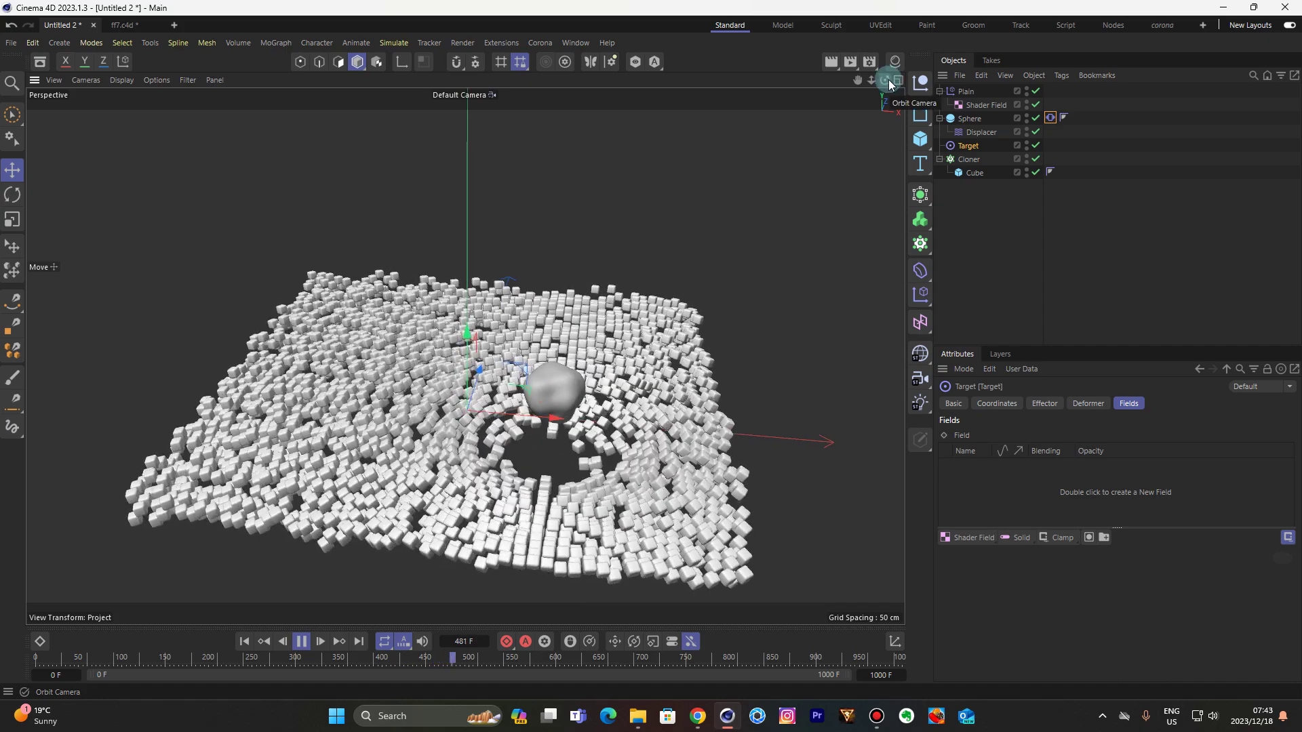
click(963, 160)
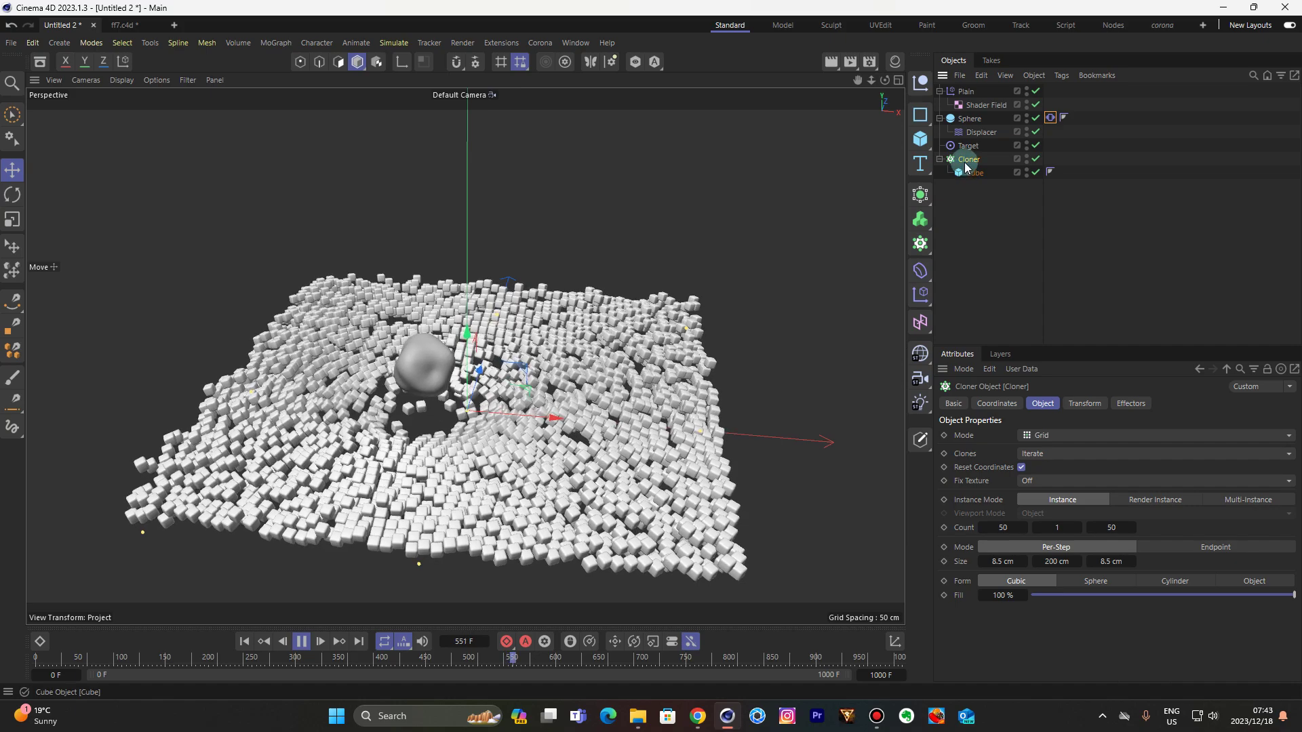
Add a Random effector from the MoGraph Effector menu
click(265, 43)
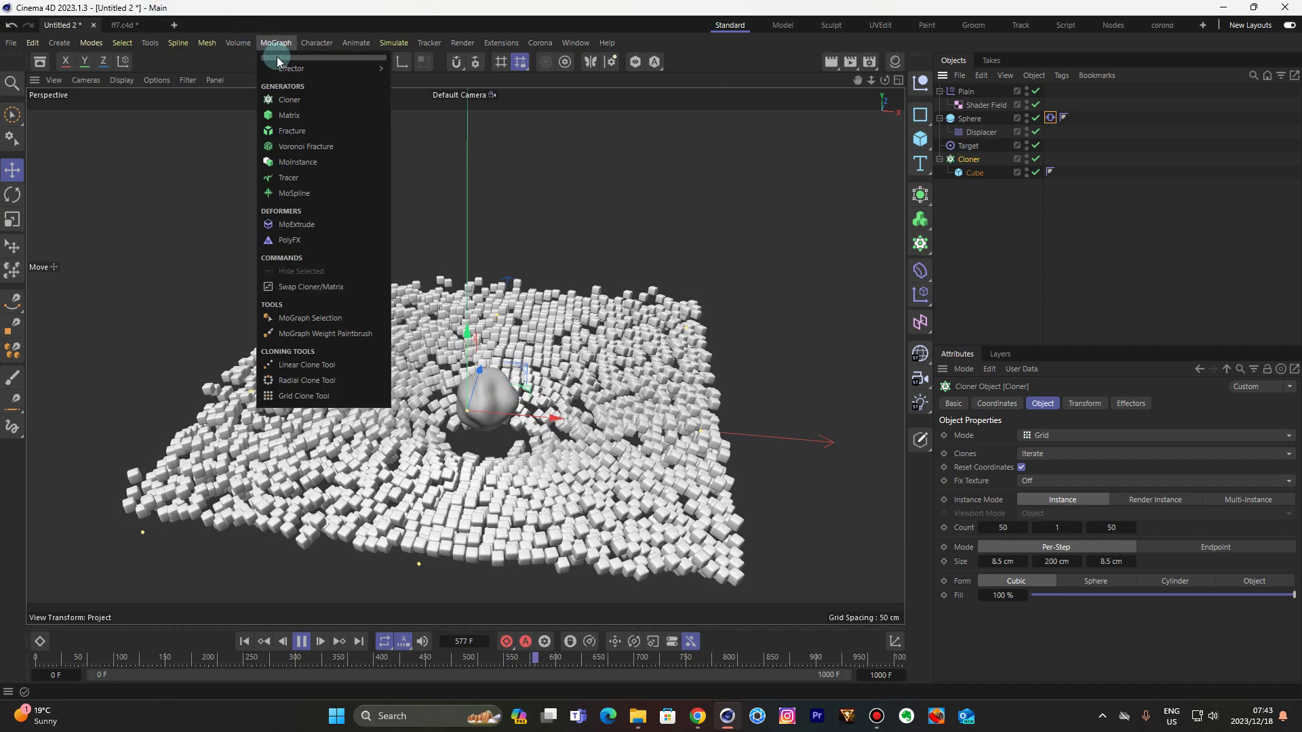
mouse_move(311, 71)
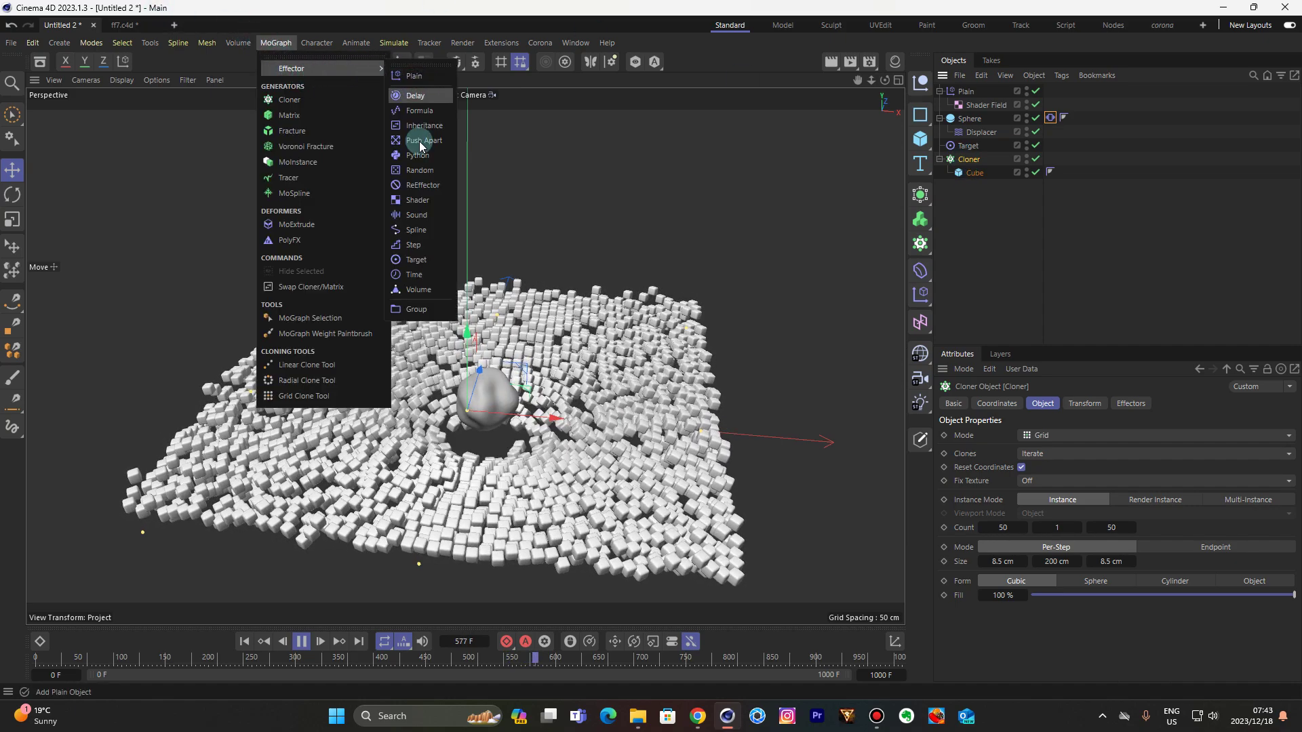
click(413, 177)
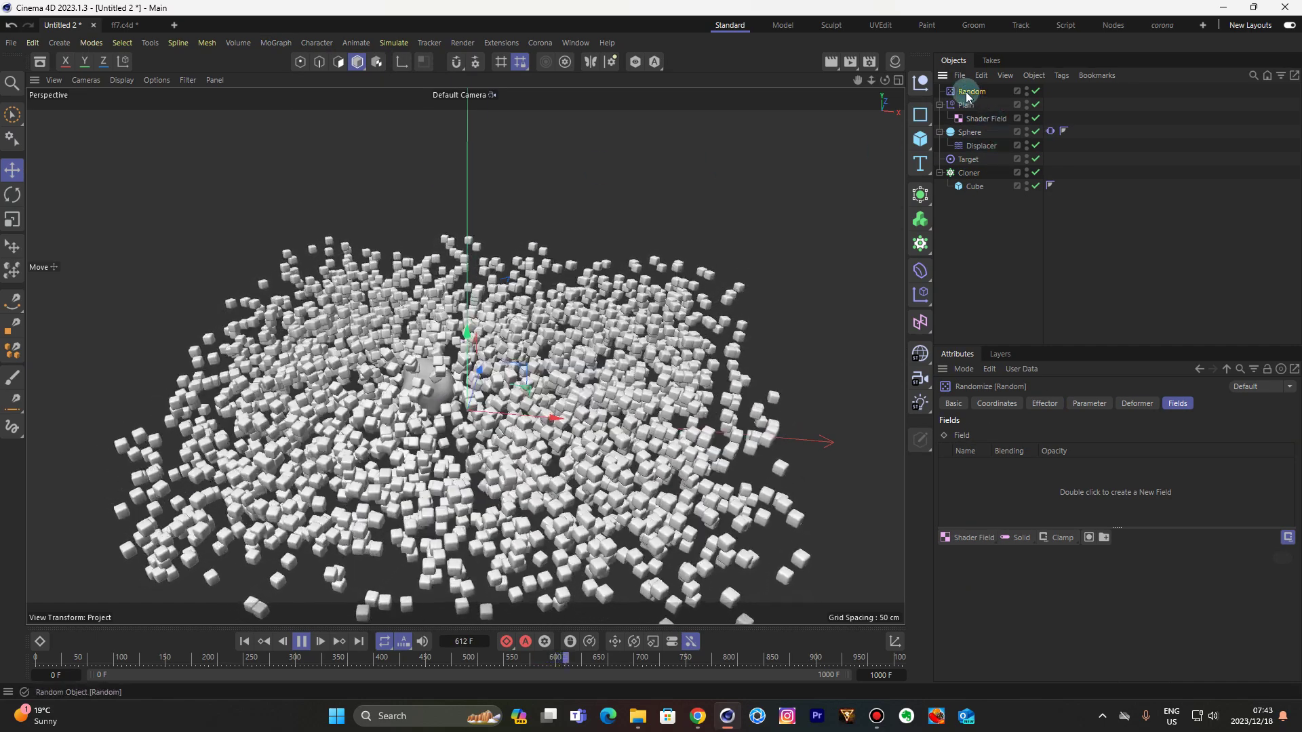
Lower the Random effector's Strength to 10 % on its Effector tab
drag(1107, 345, 1108, 288)
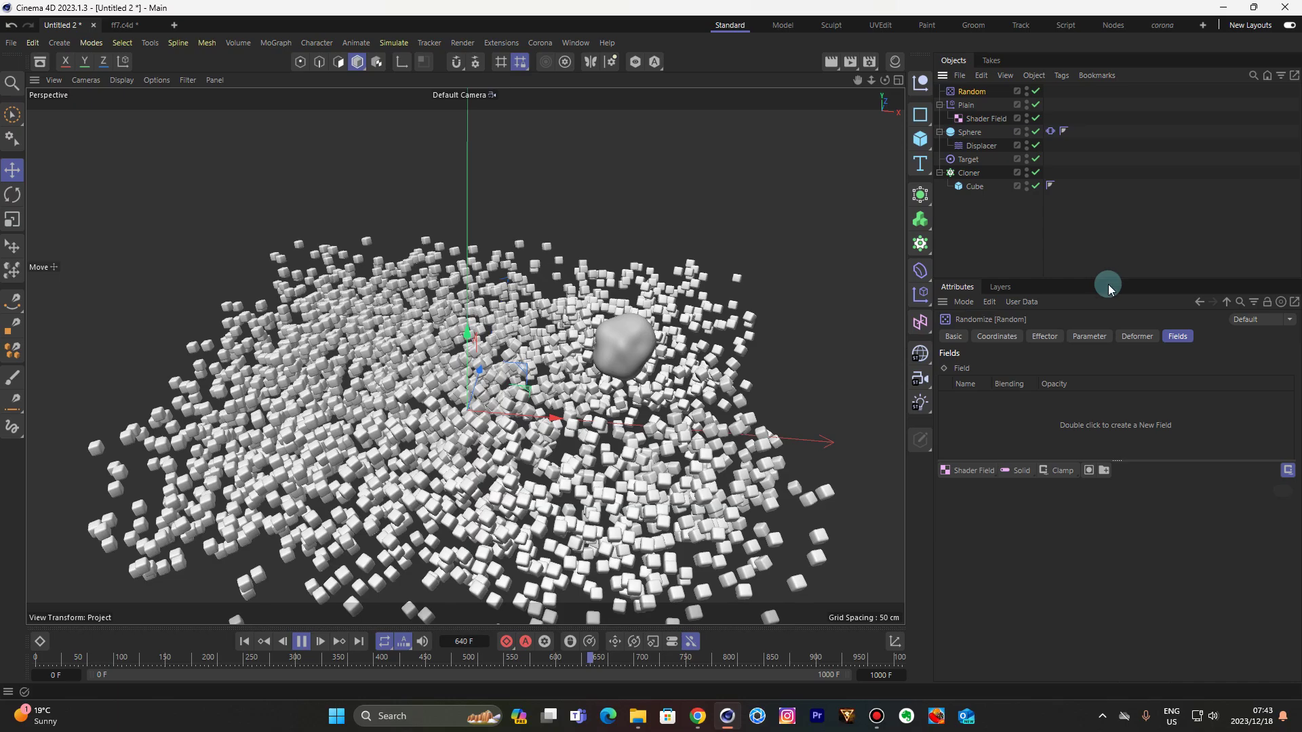
click(1134, 336)
click(1090, 337)
click(1056, 336)
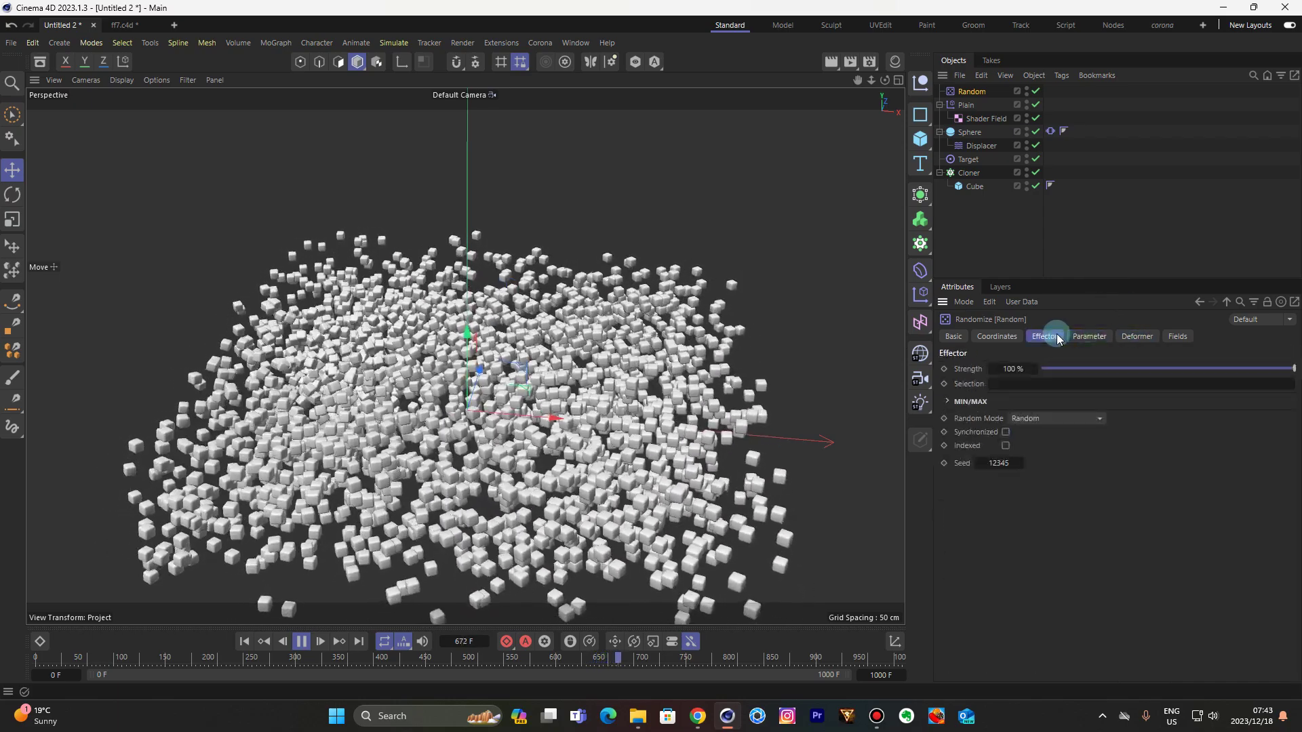
click(1025, 368)
drag(1292, 369, 1110, 389)
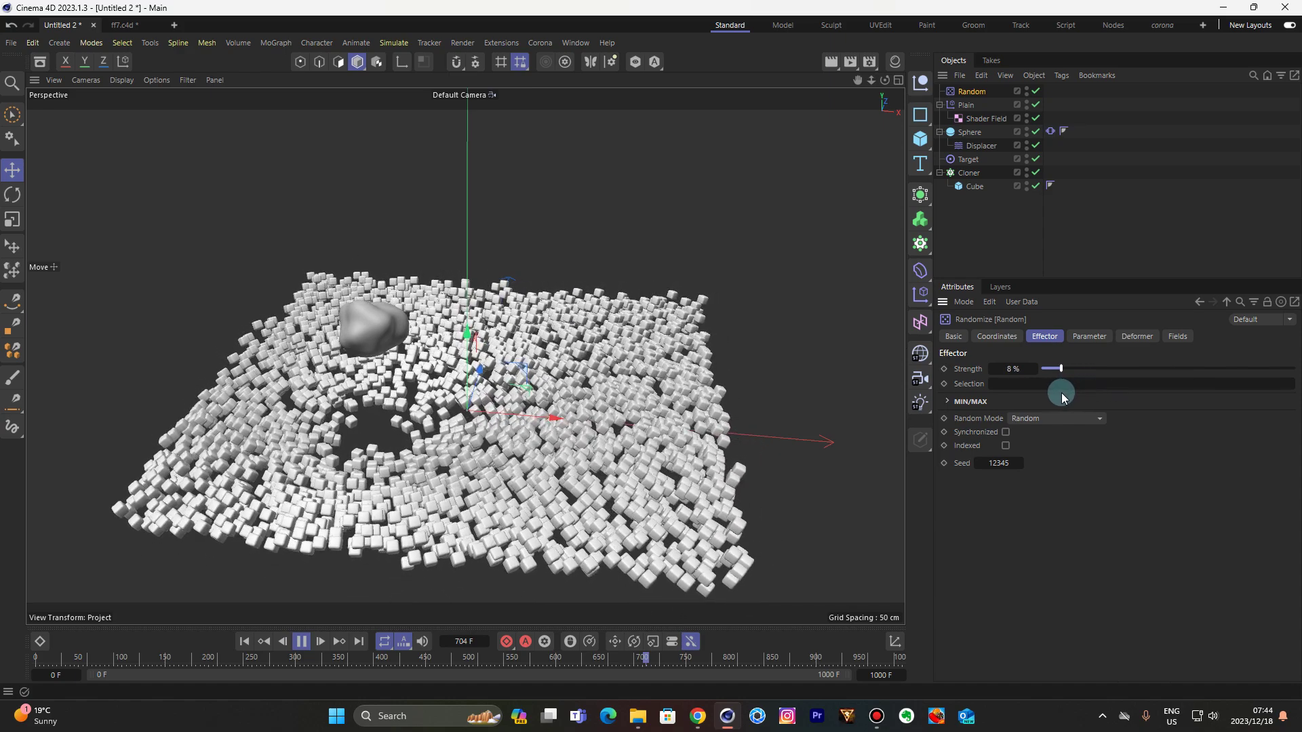
click(1021, 379)
click(1022, 368)
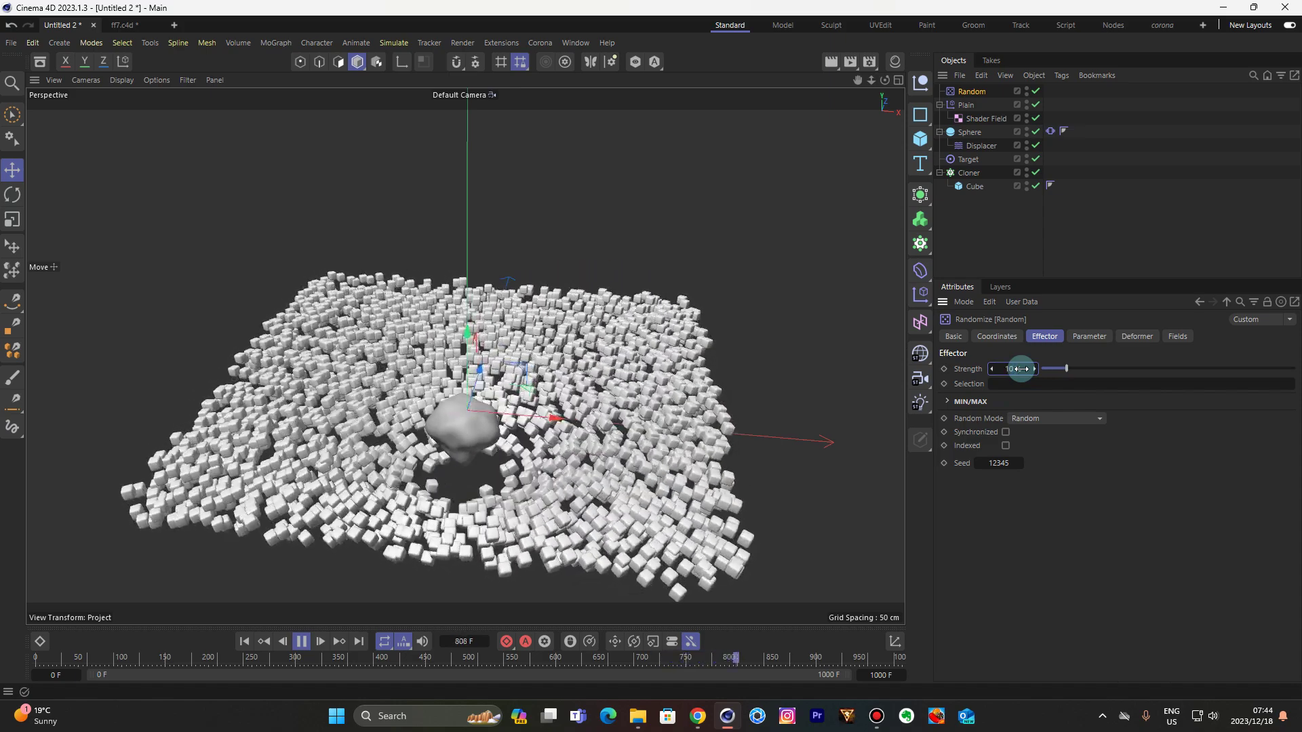
drag(885, 80, 897, 88)
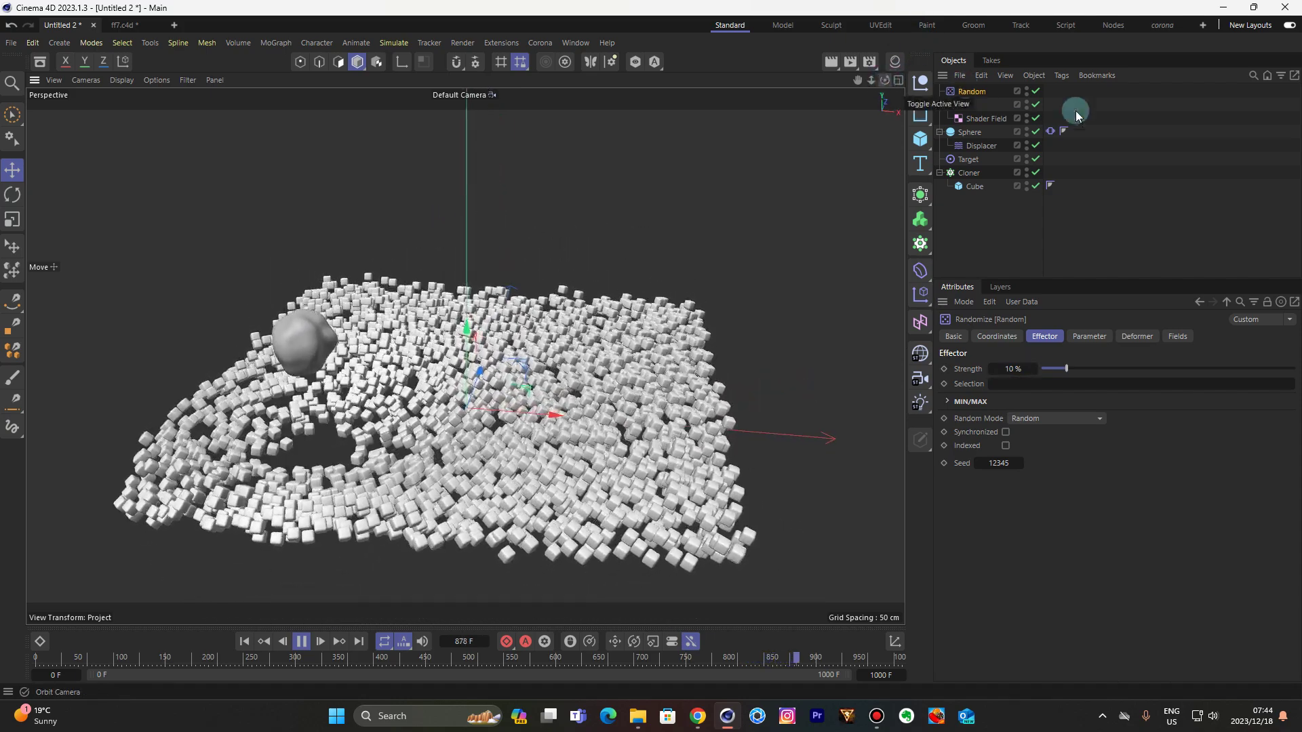
Enable Repel on the Target effector, try distances from about 53 to 95 cm, then disable Repel
click(967, 161)
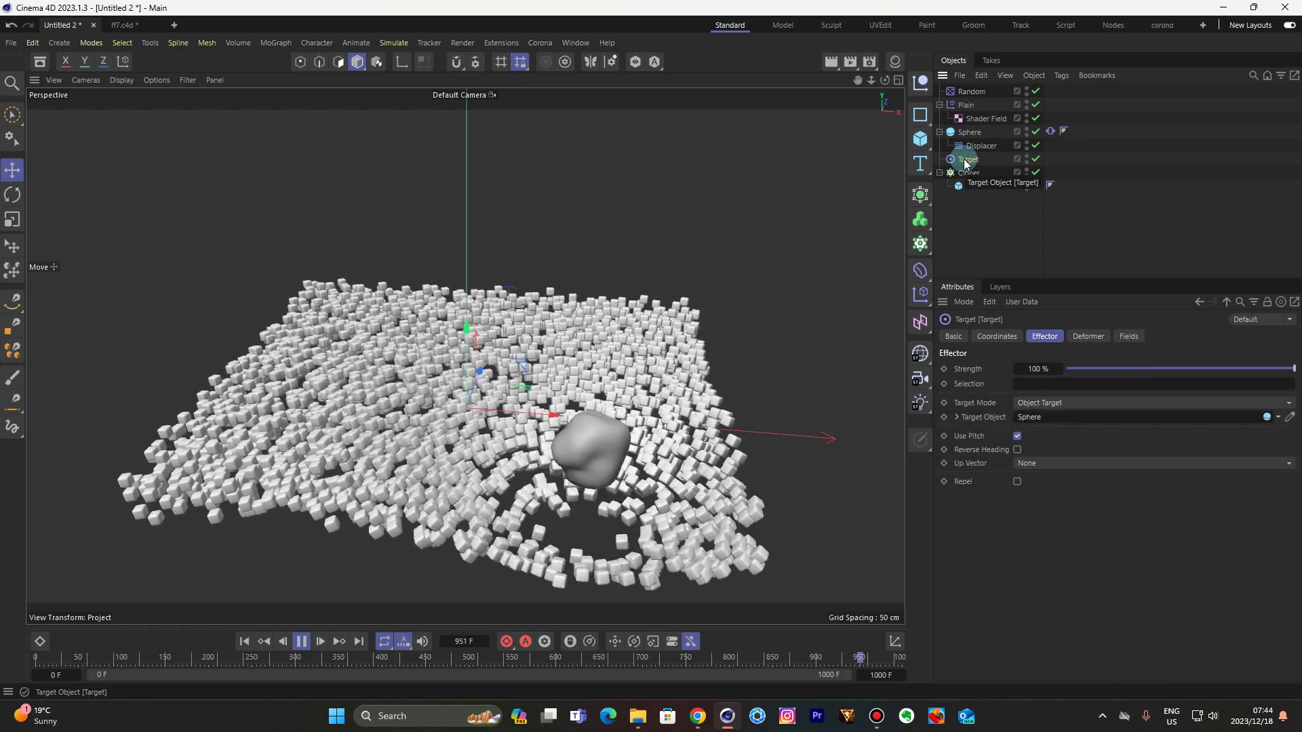
click(1017, 481)
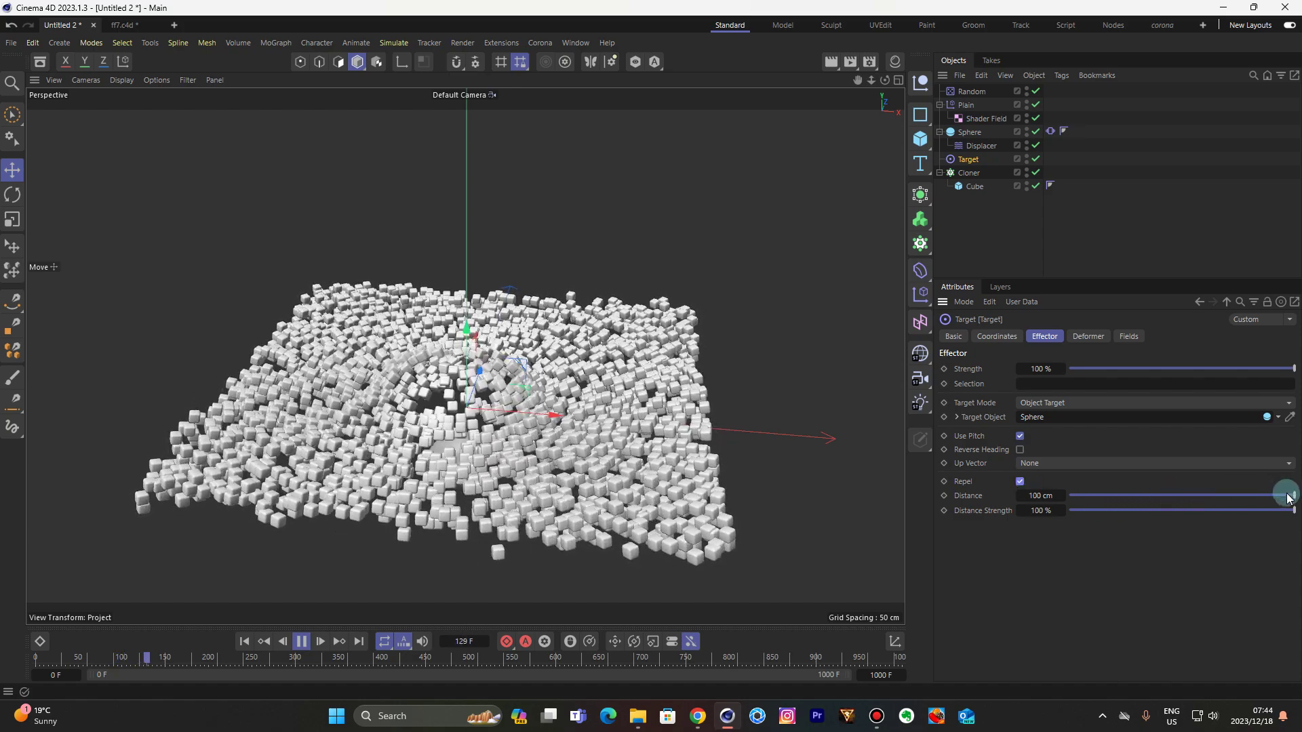
drag(872, 80, 863, 68)
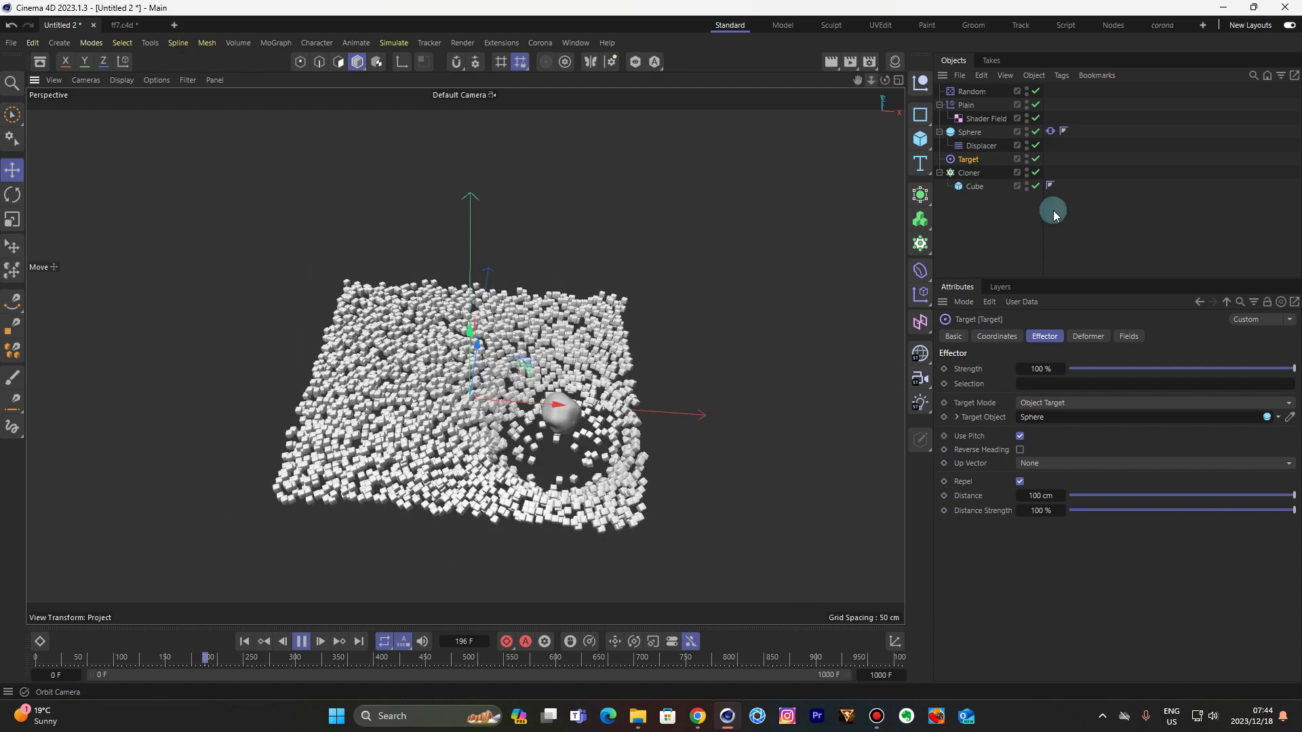
drag(1251, 502, 1168, 502)
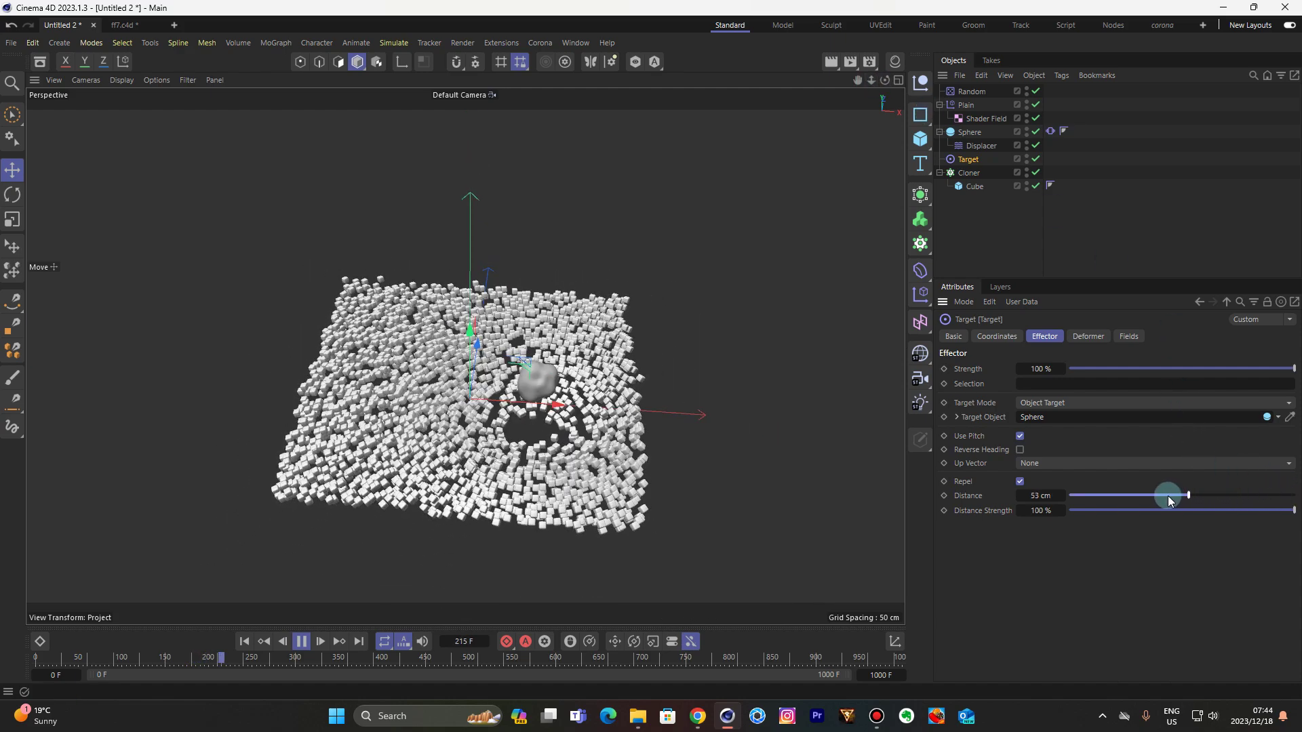
mouse_move(1292, 511)
mouse_down()
mouse_move(1227, 519)
mouse_move(1296, 517)
mouse_up()
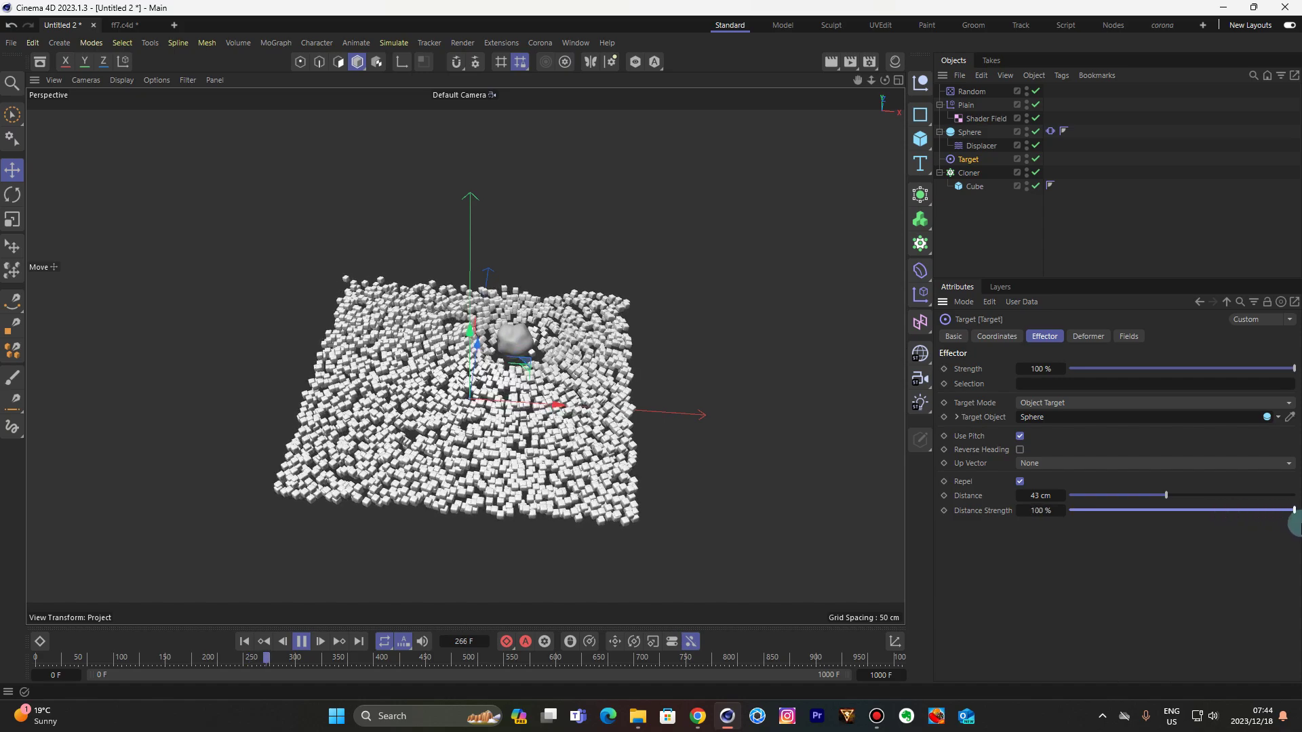
drag(1171, 499, 1282, 496)
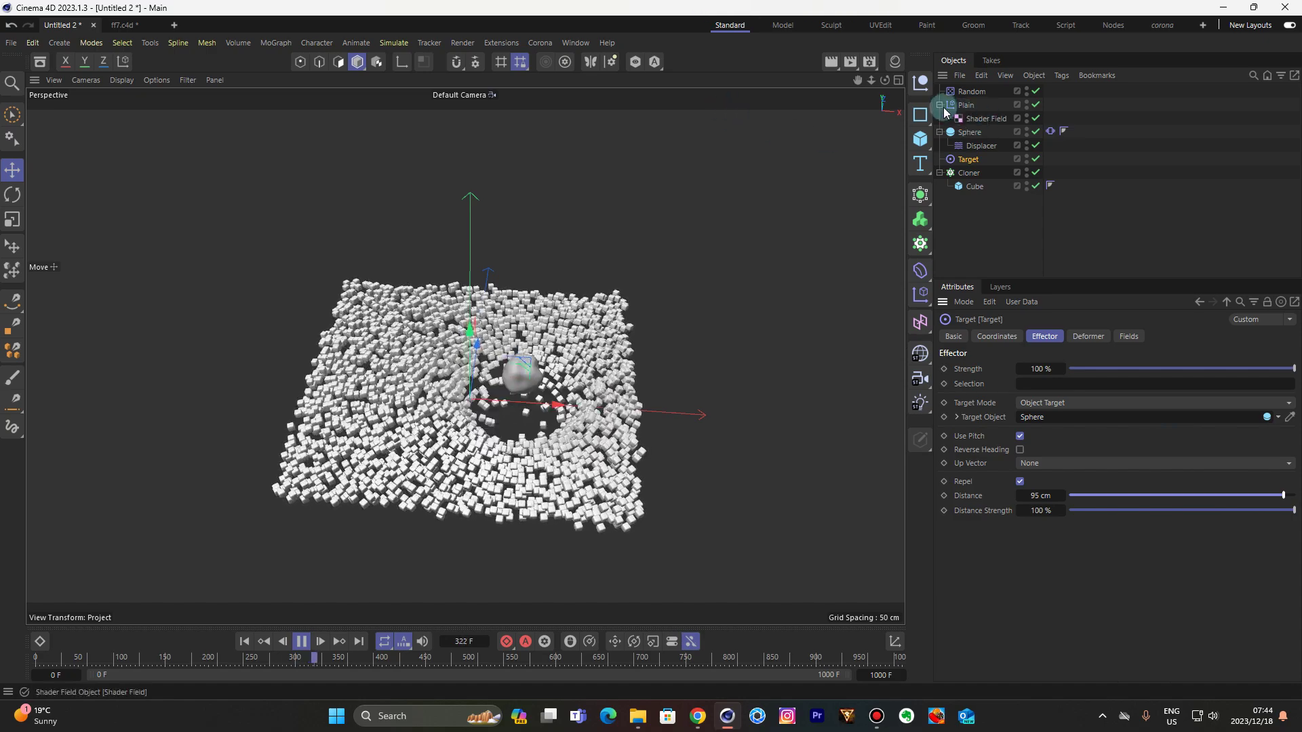
click(985, 540)
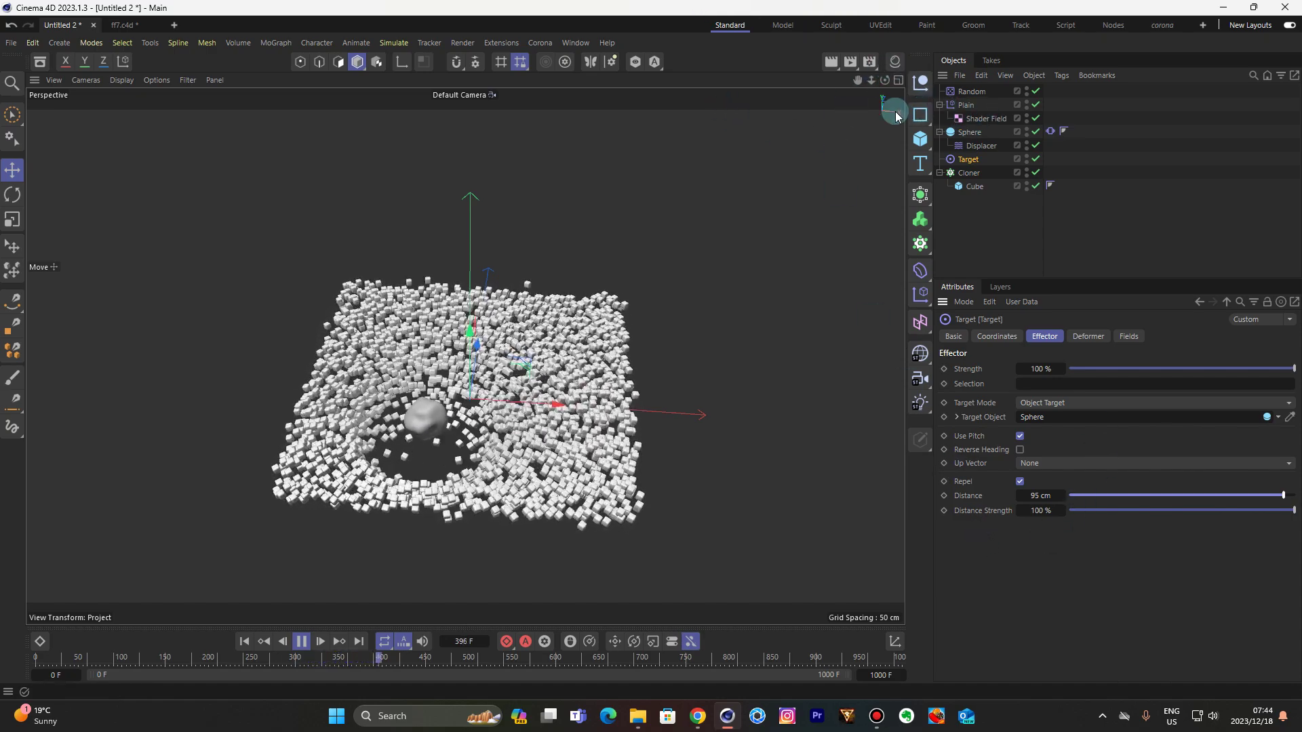
click(1018, 482)
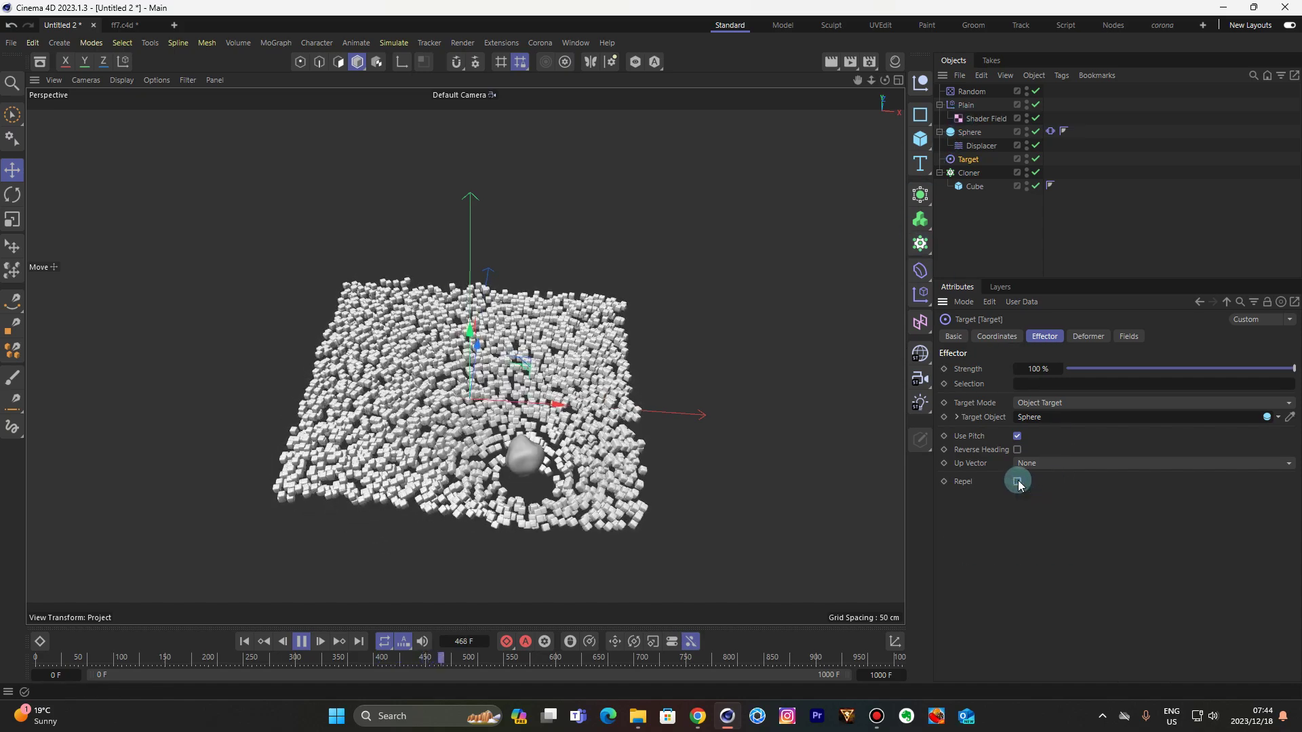
Add a camera, look through it with Top projection, and zoom in on the cube grid
click(920, 378)
click(1036, 91)
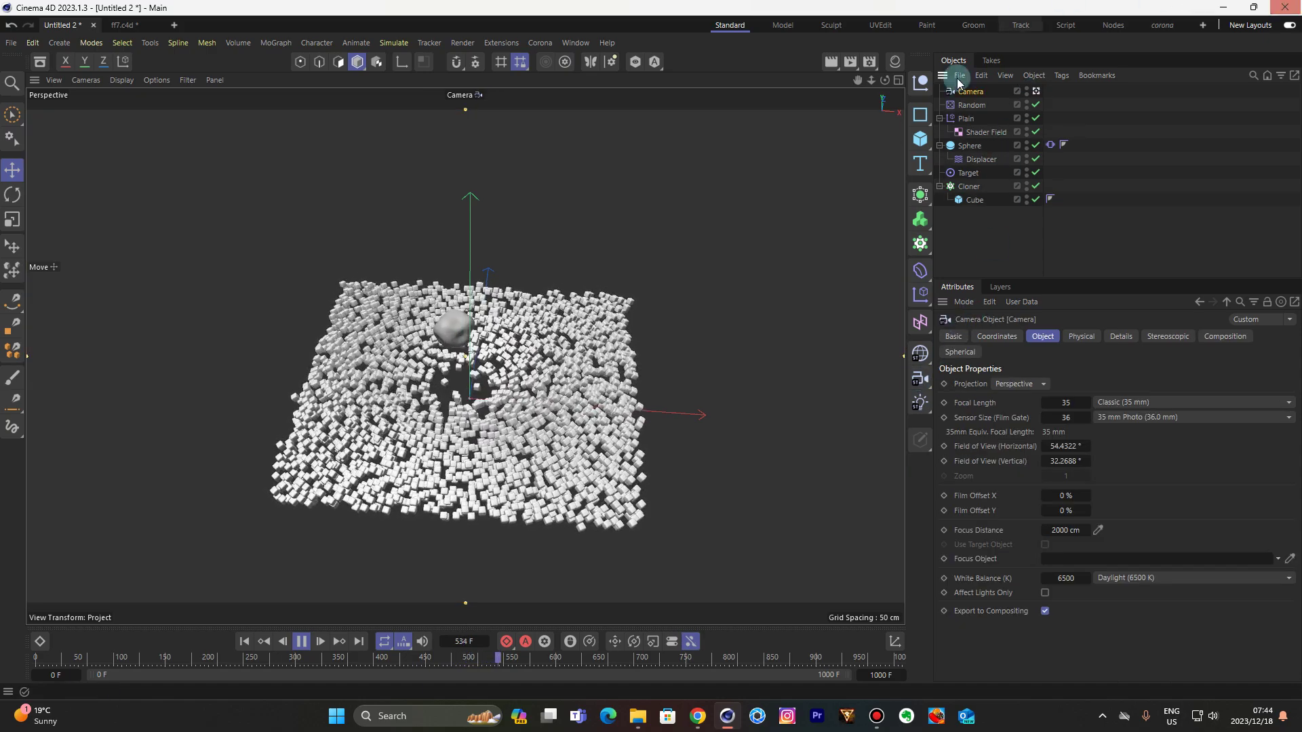
click(1014, 384)
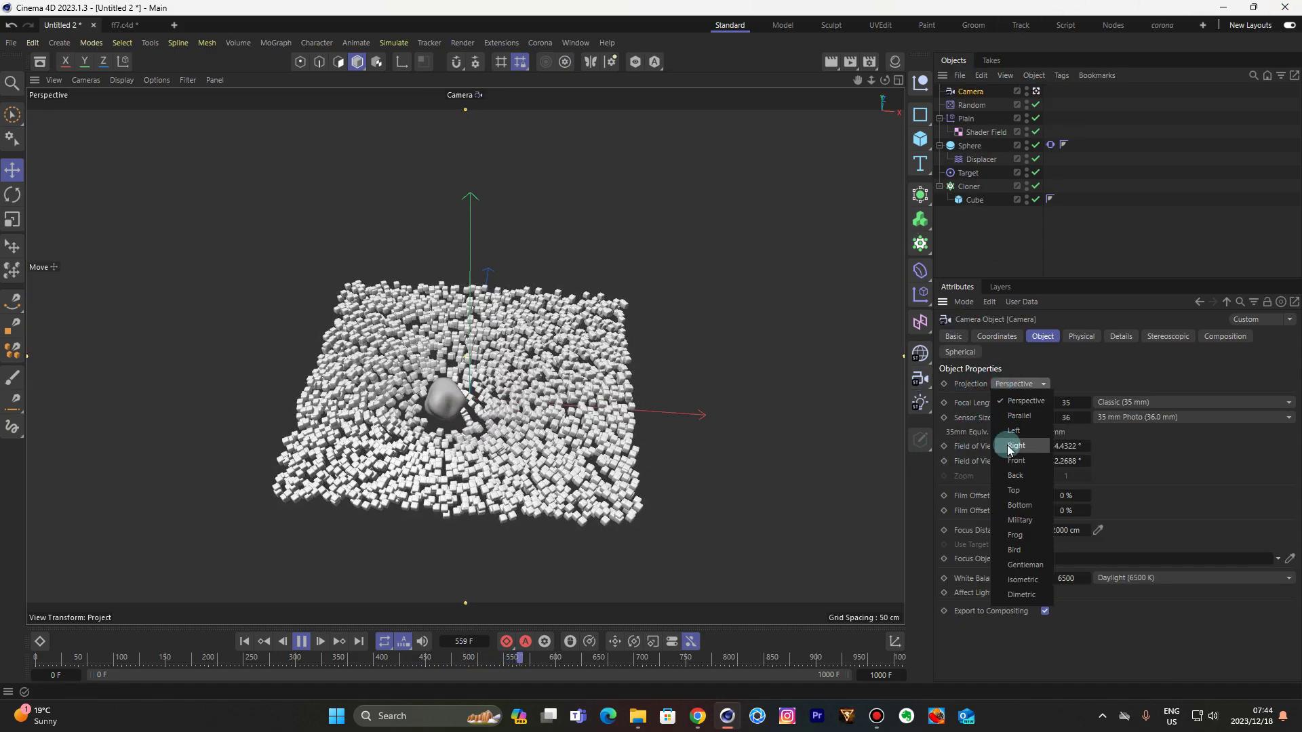
click(1018, 491)
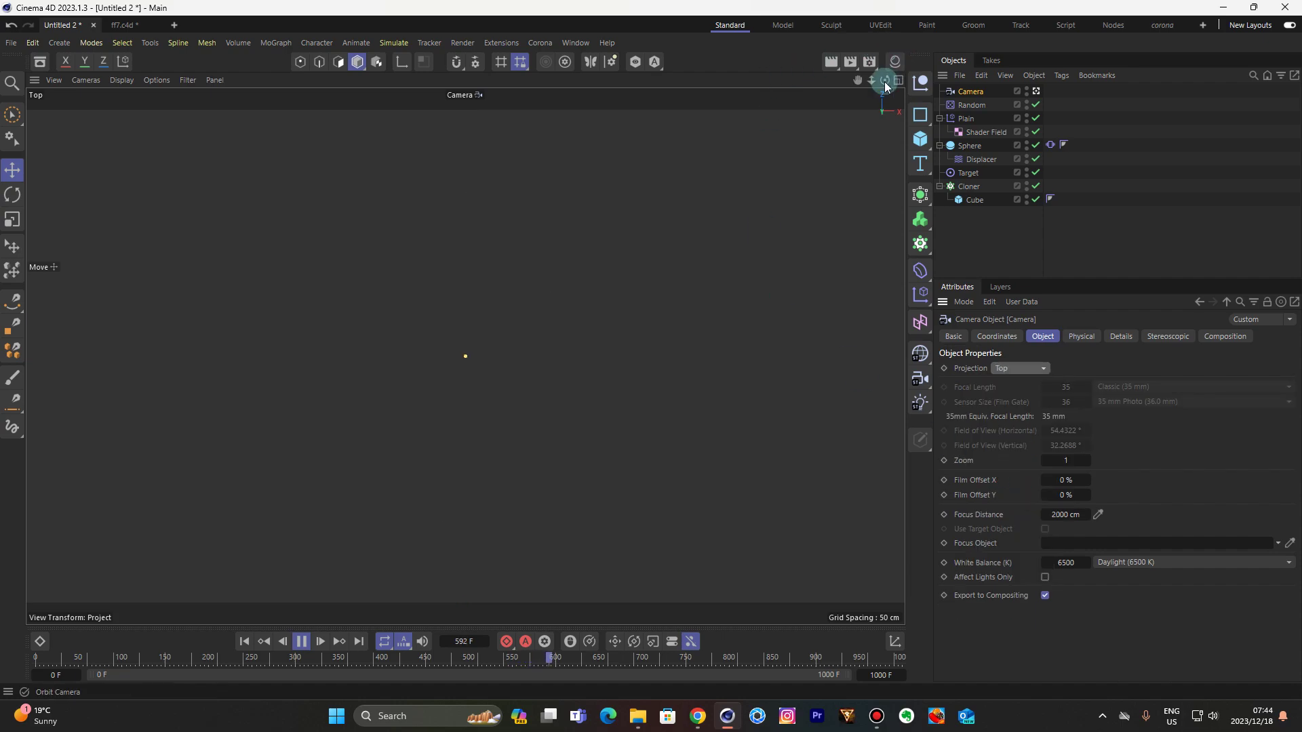
scroll(465, 356, down, 10)
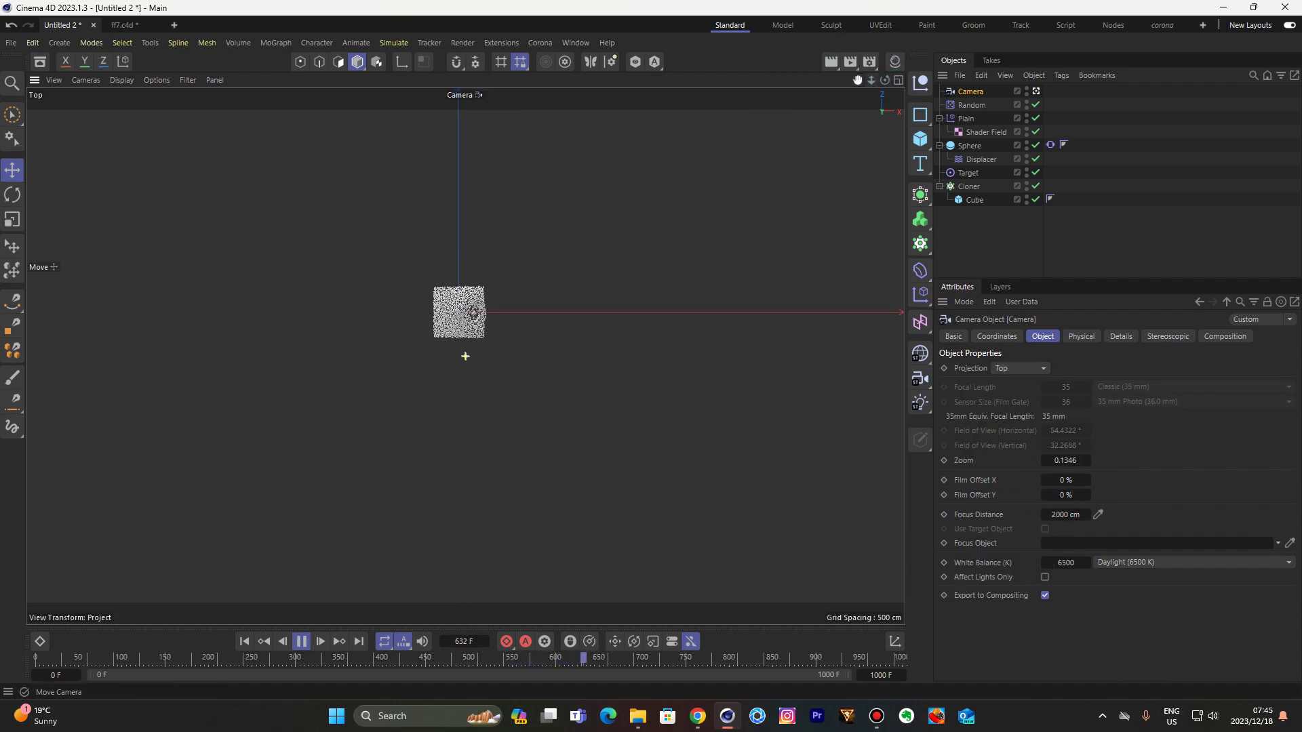
drag(869, 86, 881, 132)
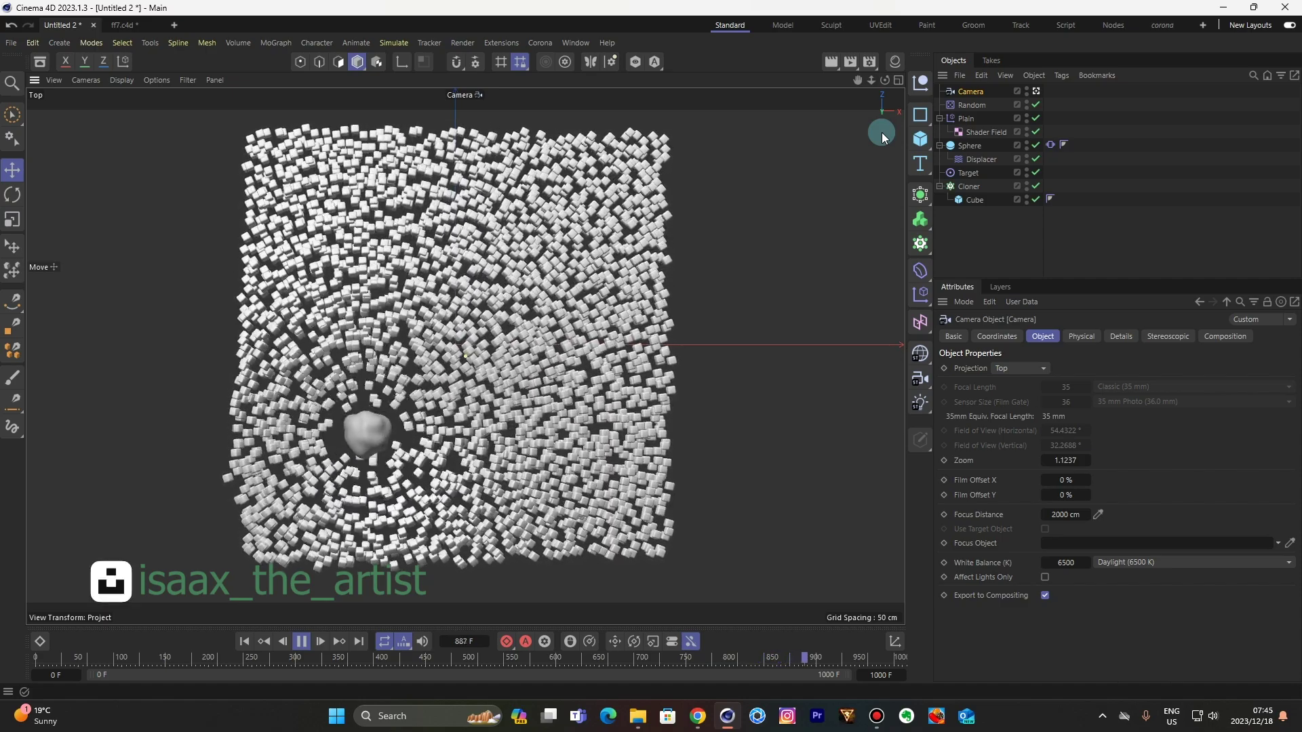
Add a Formula Field to the Displacer's Fields and nest the Sphere under a Subdivision Surface
click(993, 160)
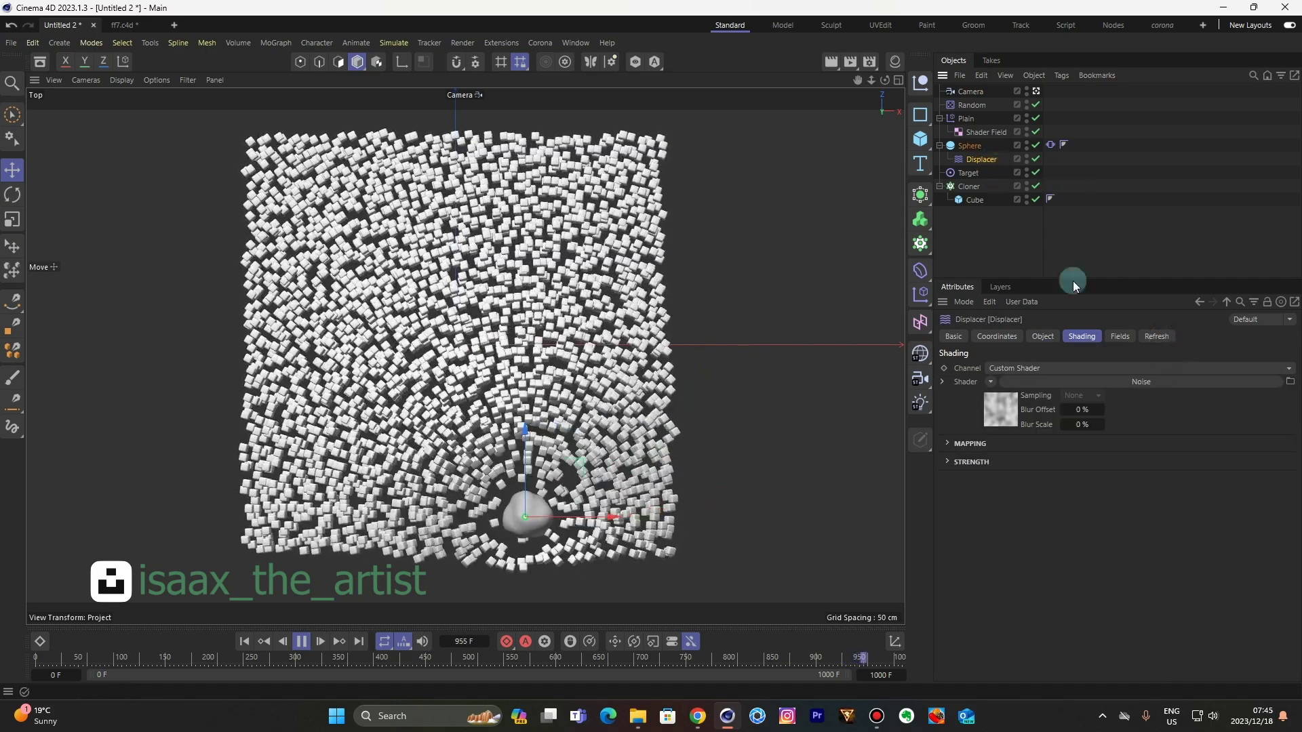
click(1132, 336)
click(990, 470)
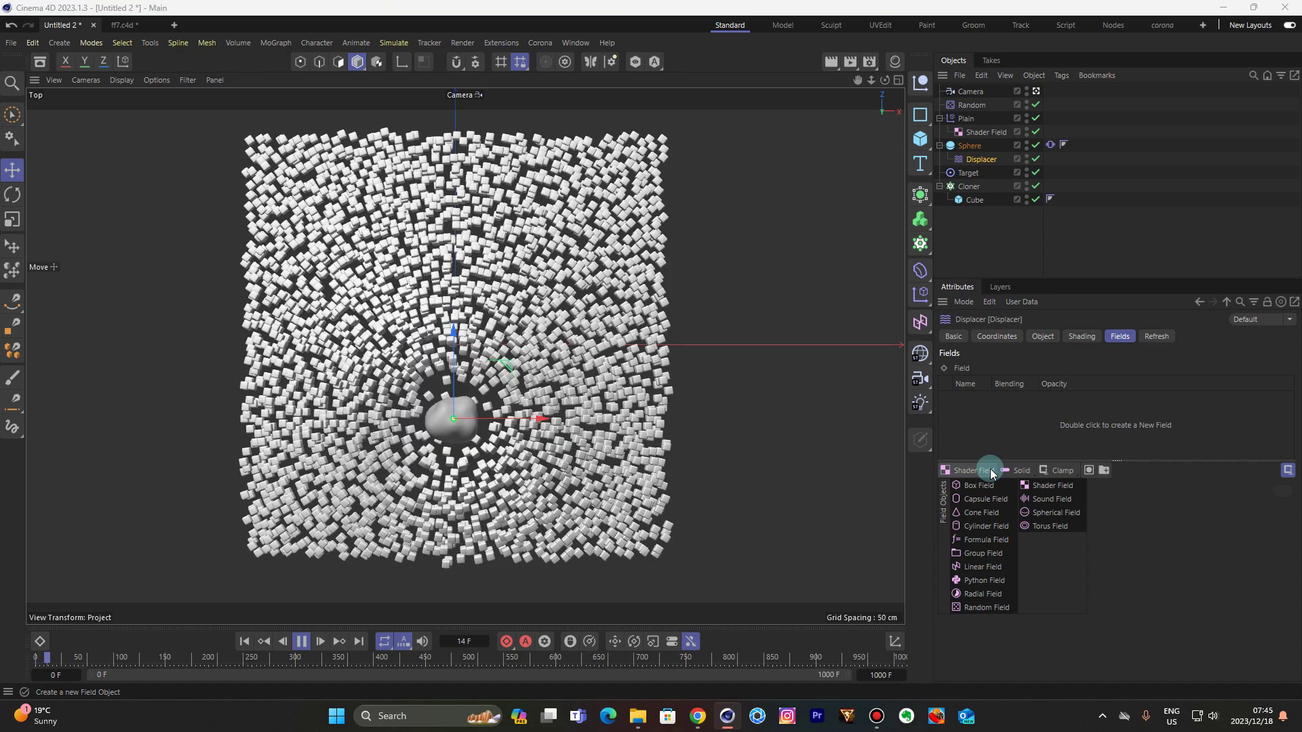
click(986, 540)
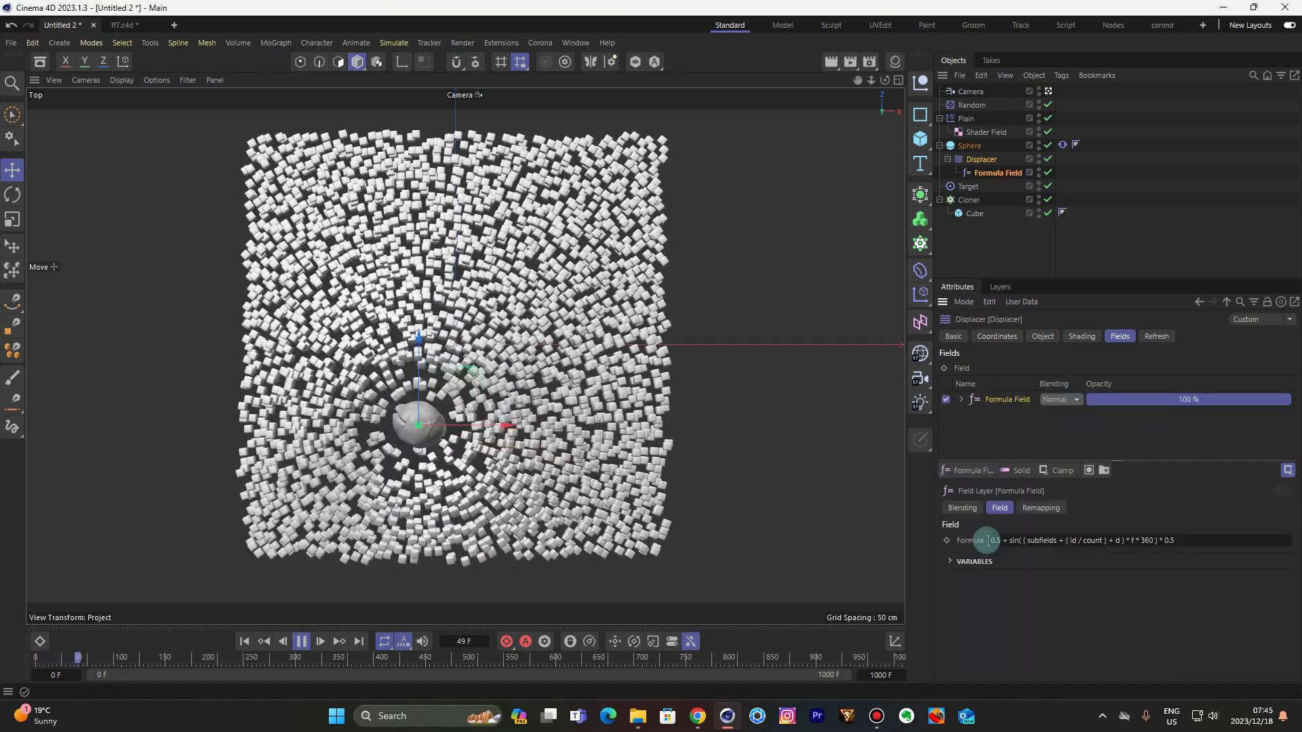
click(970, 145)
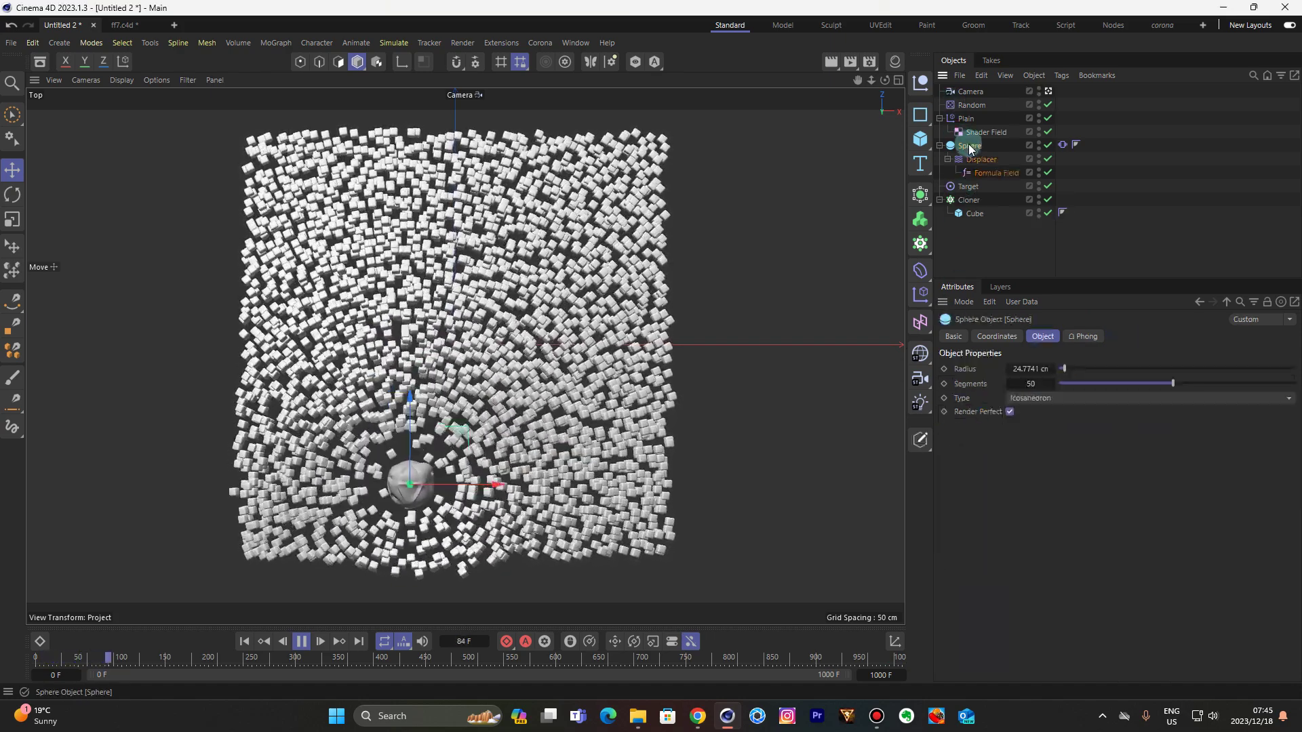
alt+click(921, 198)
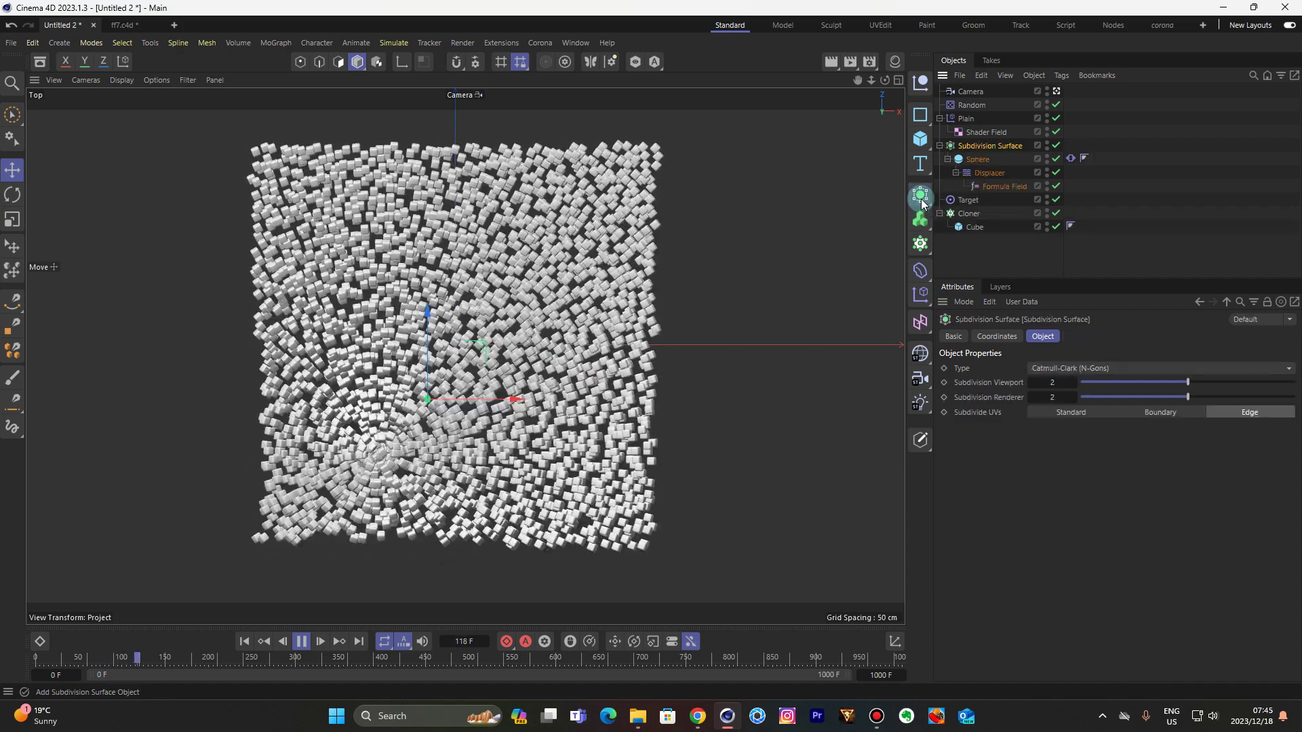